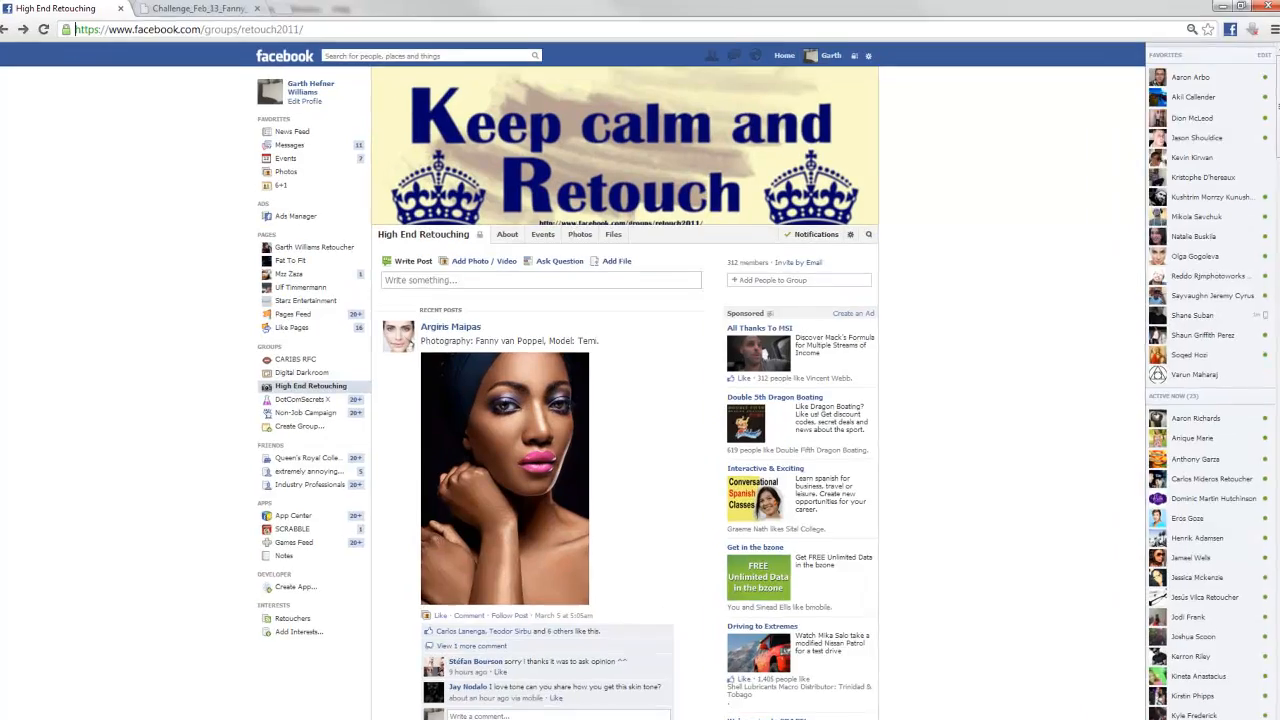
Highlight the High End Retouching group's web address and look over the recent posts in its feed
left_click_drag(81, 28, 298, 28)
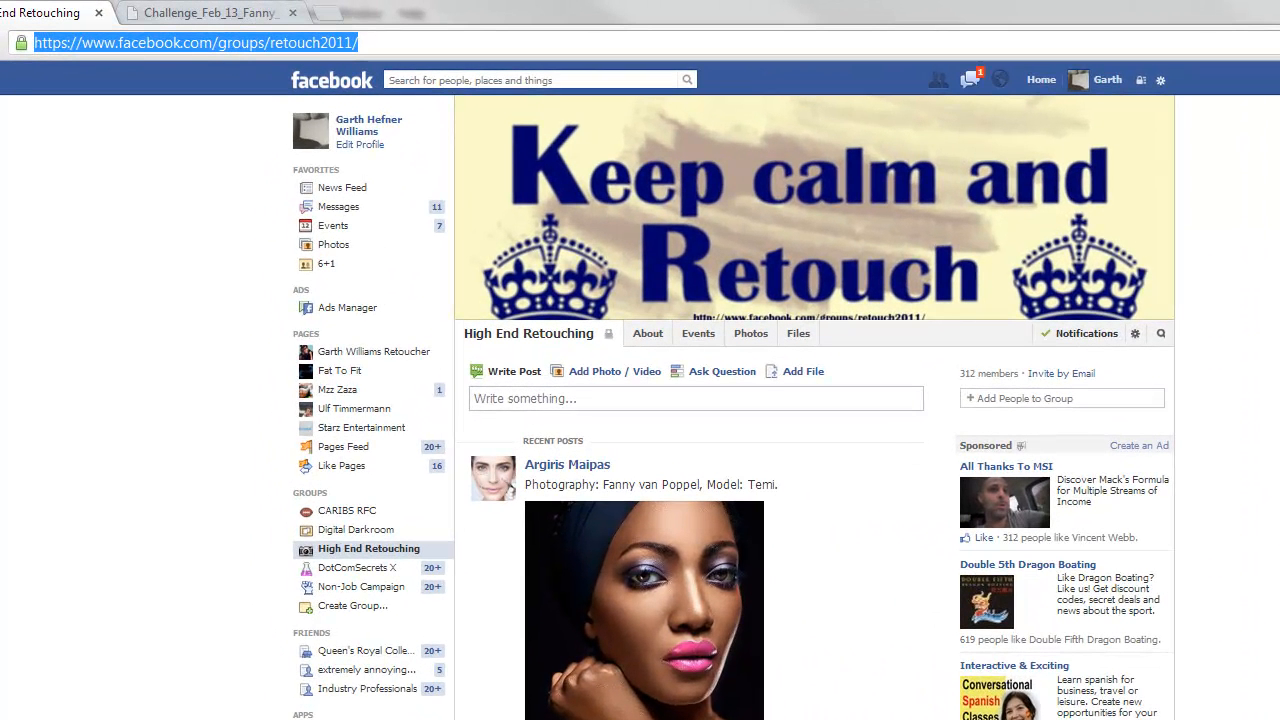
key("Escape")
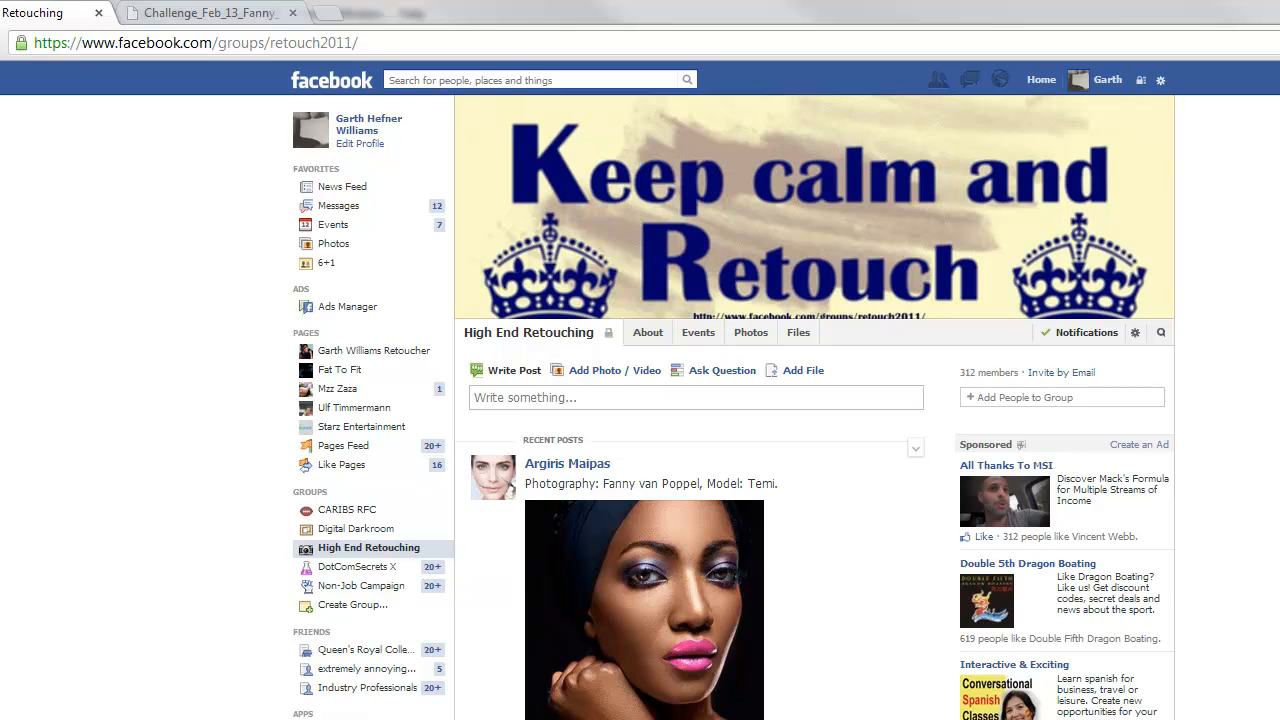
scroll(380, 548, "down", 8)
scroll(690, 410, "down", 3)
scroll(690, 410, "up", 3)
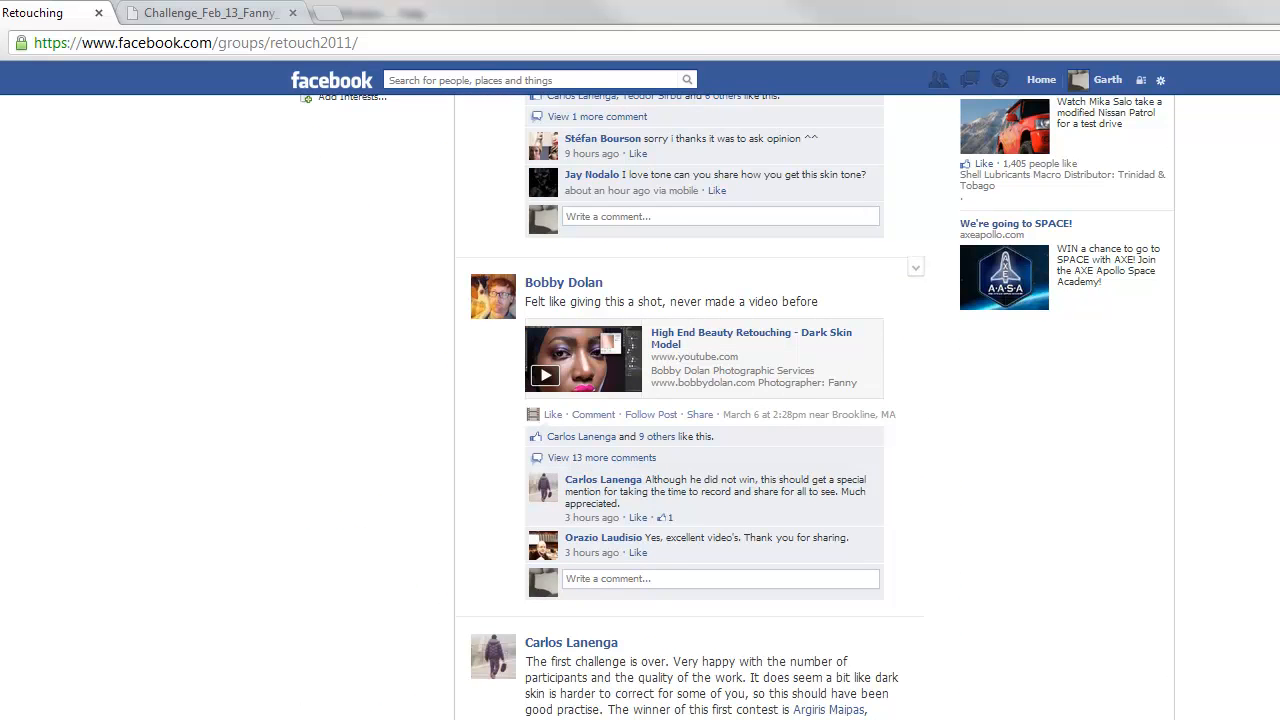
scroll(690, 410, "up", 10)
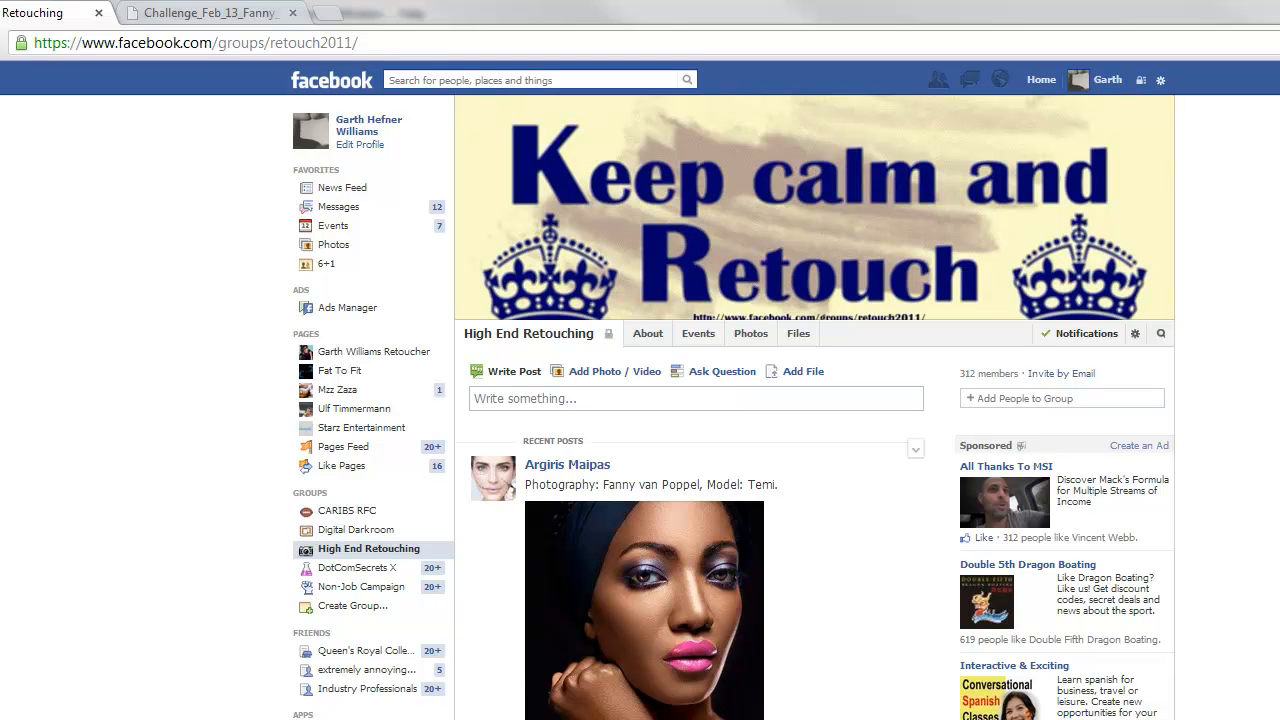
scroll(690, 400, "down", 20)
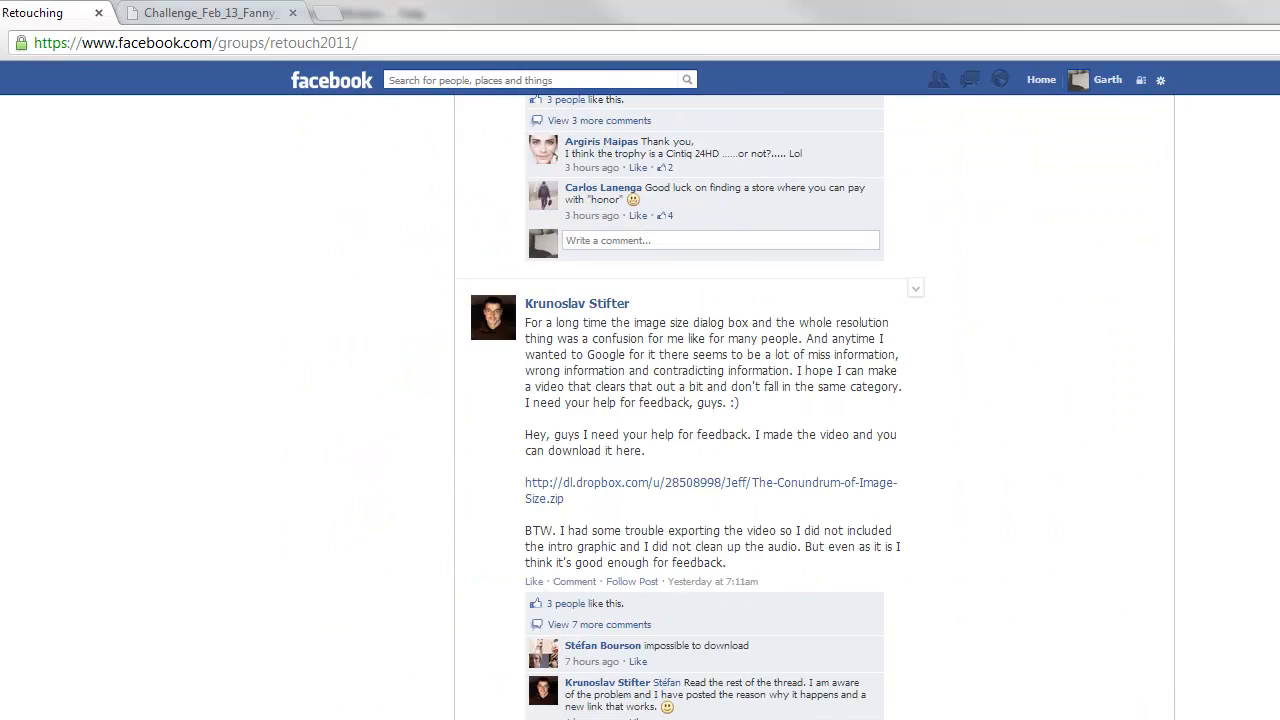
scroll(690, 400, "up", 20)
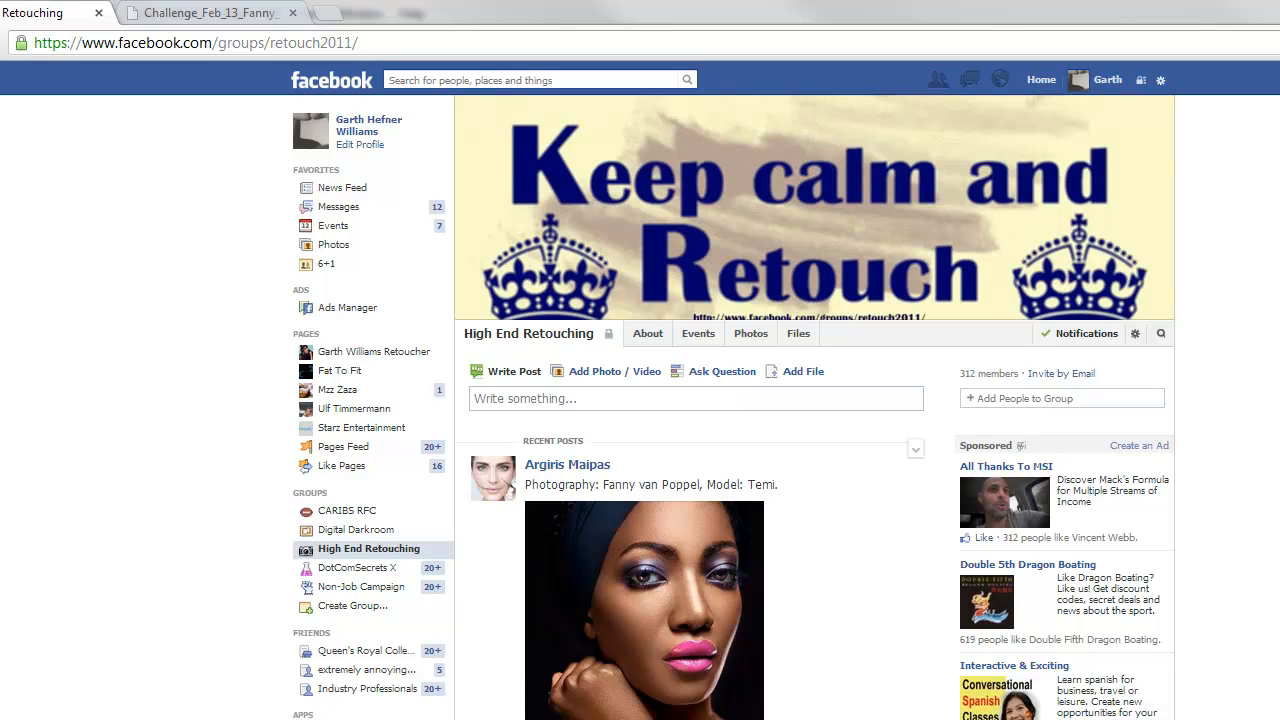
Open the portrait in the first recent post and browse the retouching challenge entries in its album
left_click(644, 609)
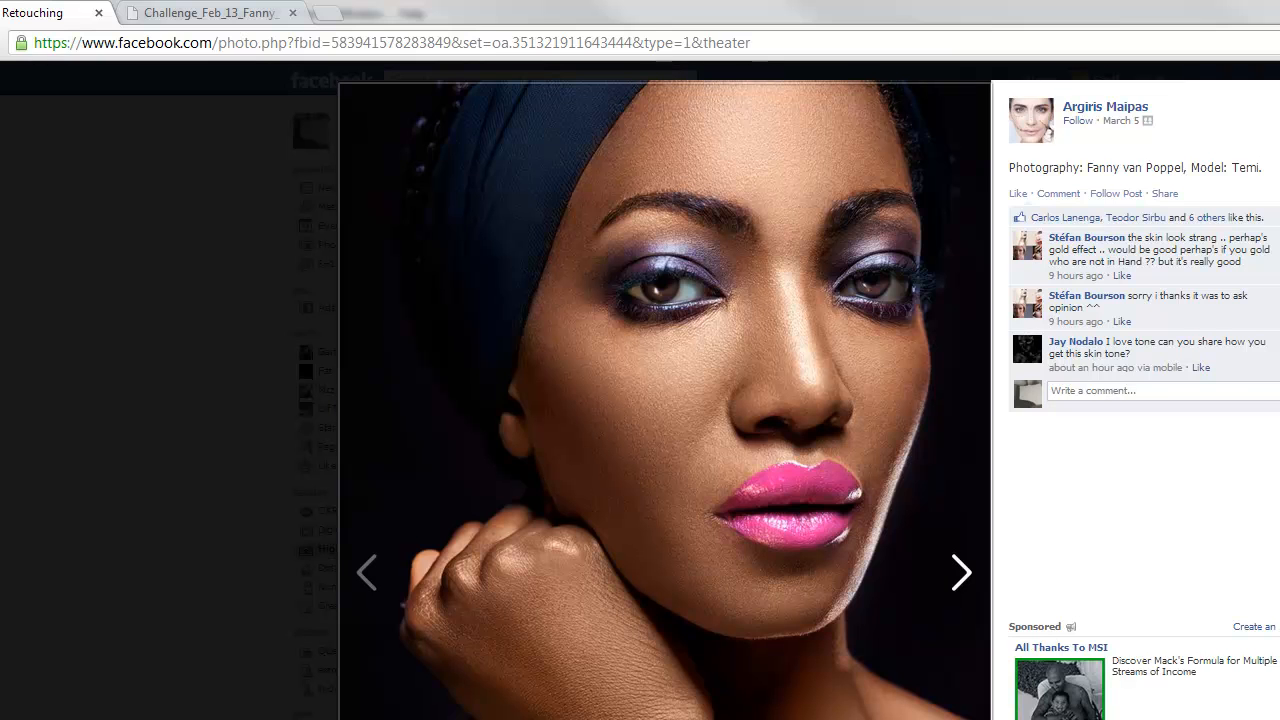
key("Right")
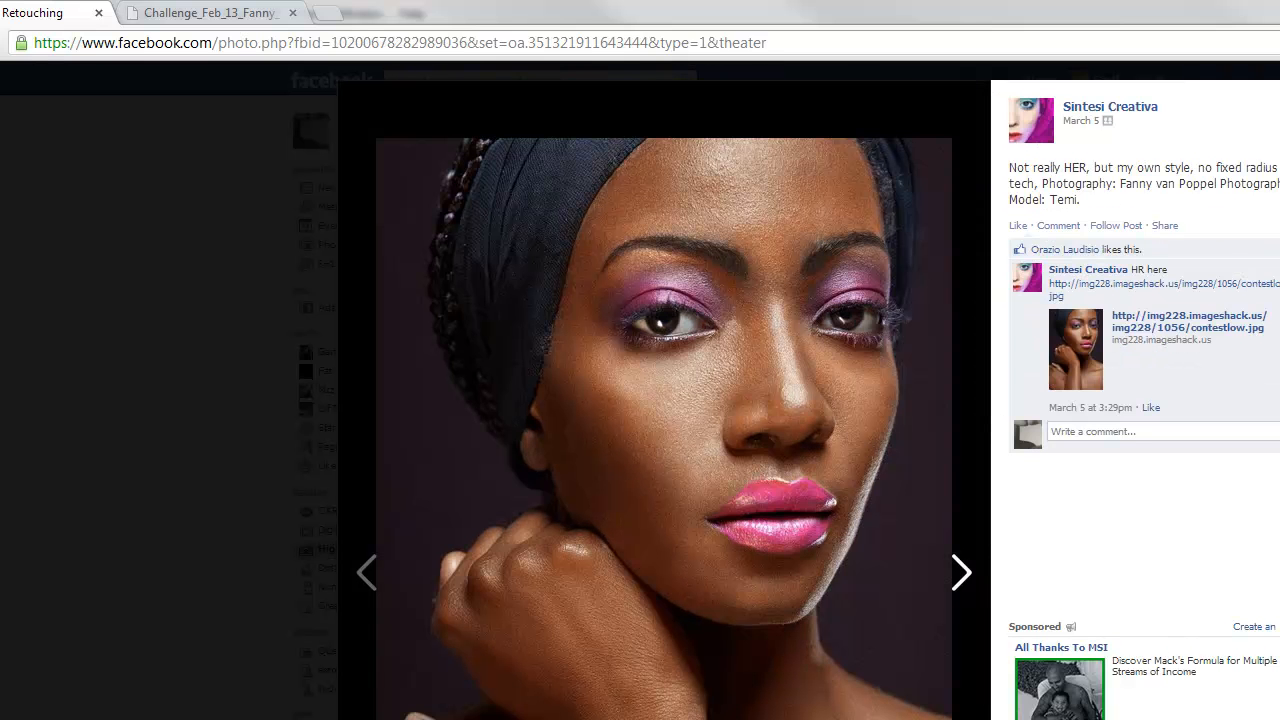
key("Right")
left_click(962, 574)
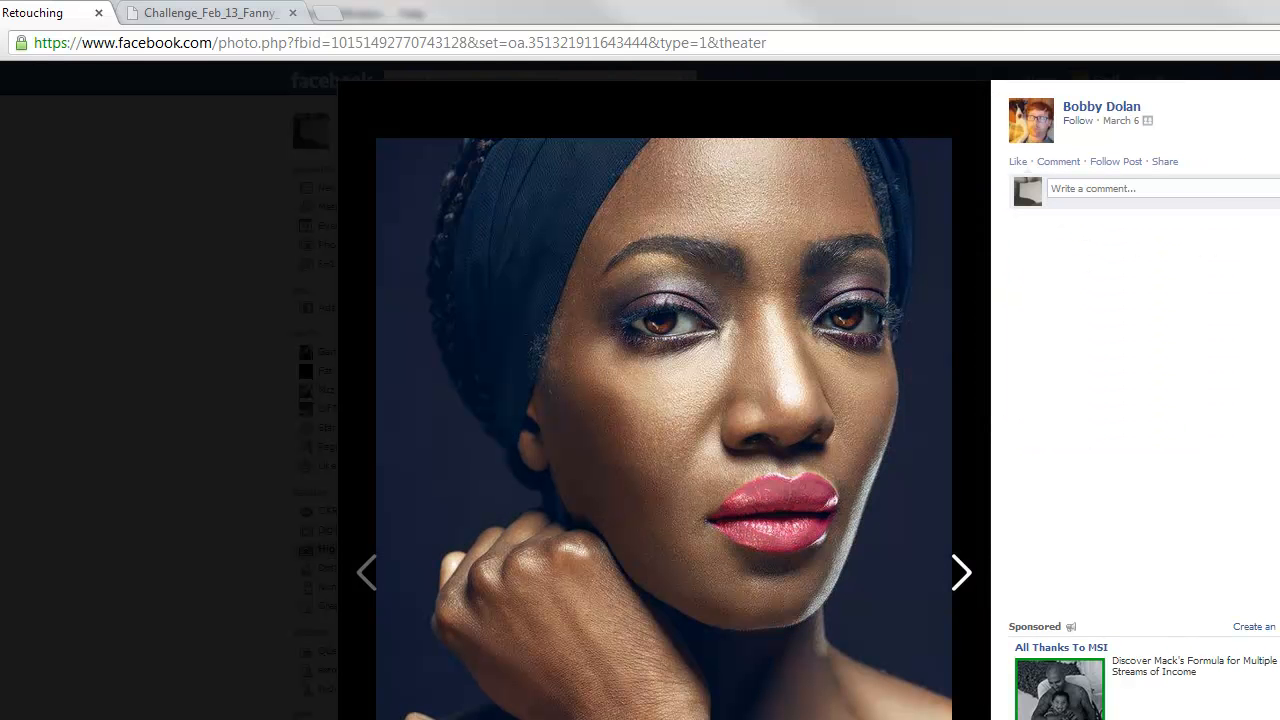
left_click(962, 574)
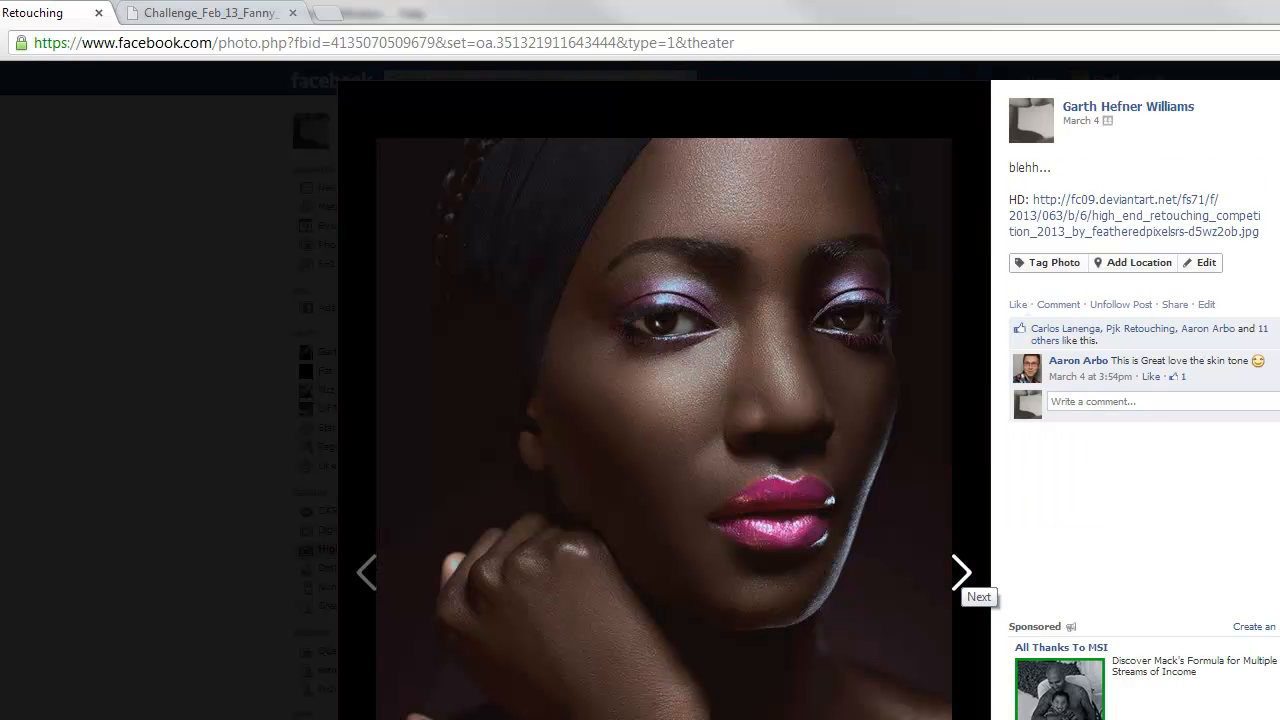
left_click(962, 574)
left_click(962, 574)
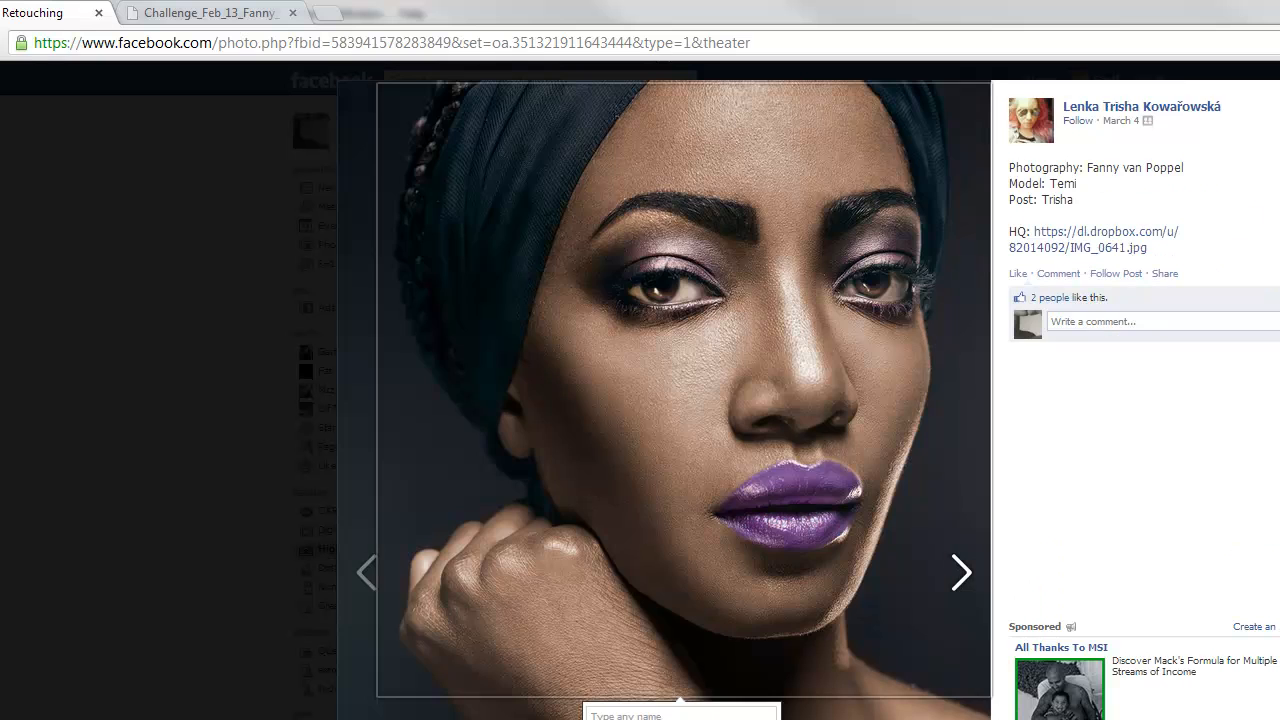
left_click(962, 574)
left_click(962, 574)
left_click(962, 574)
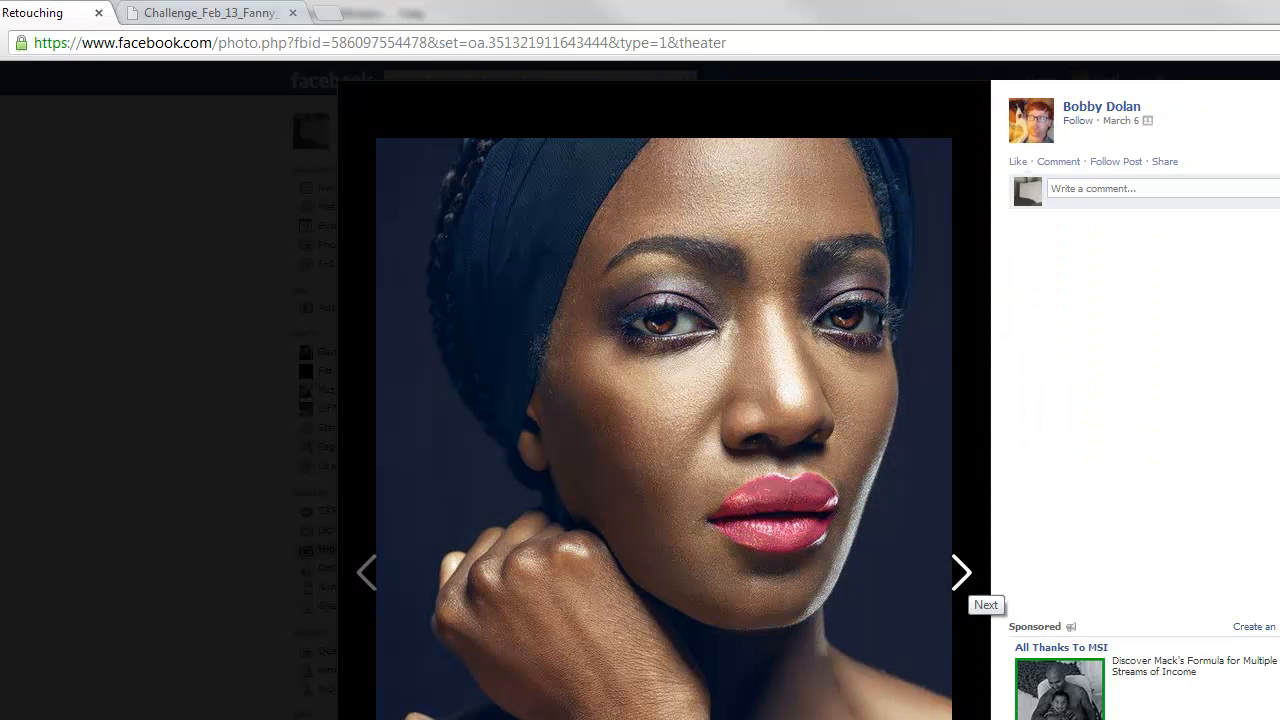
left_click(962, 574)
left_click(962, 574)
left_click(962, 574)
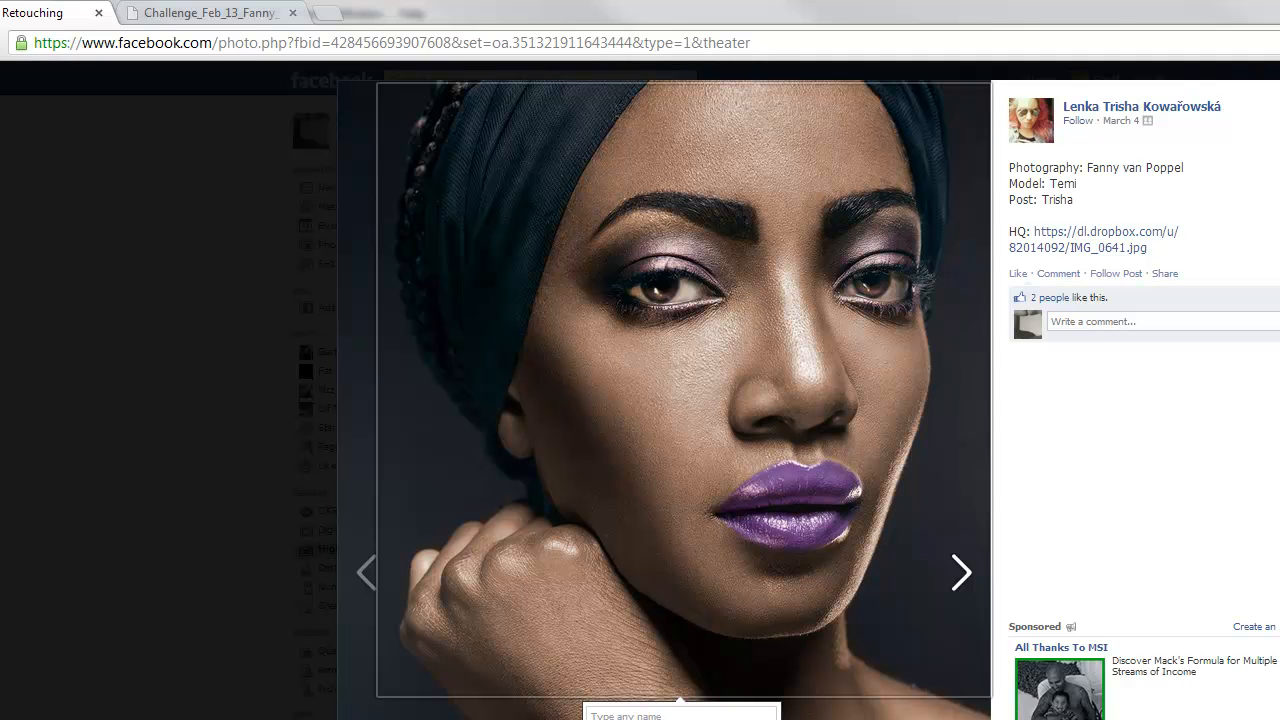
Cycle through the challenge album's entries once more from the purple-lipped portrait, and close the photo viewer
key("Right")
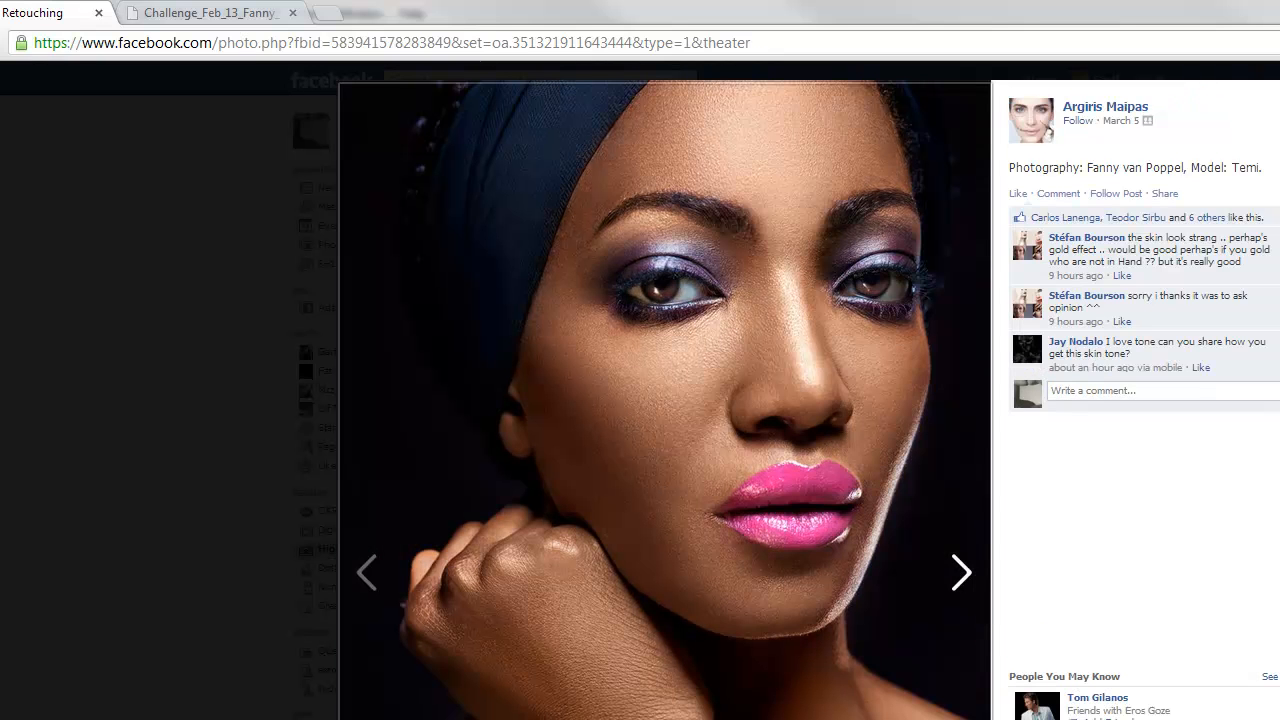
key("Right")
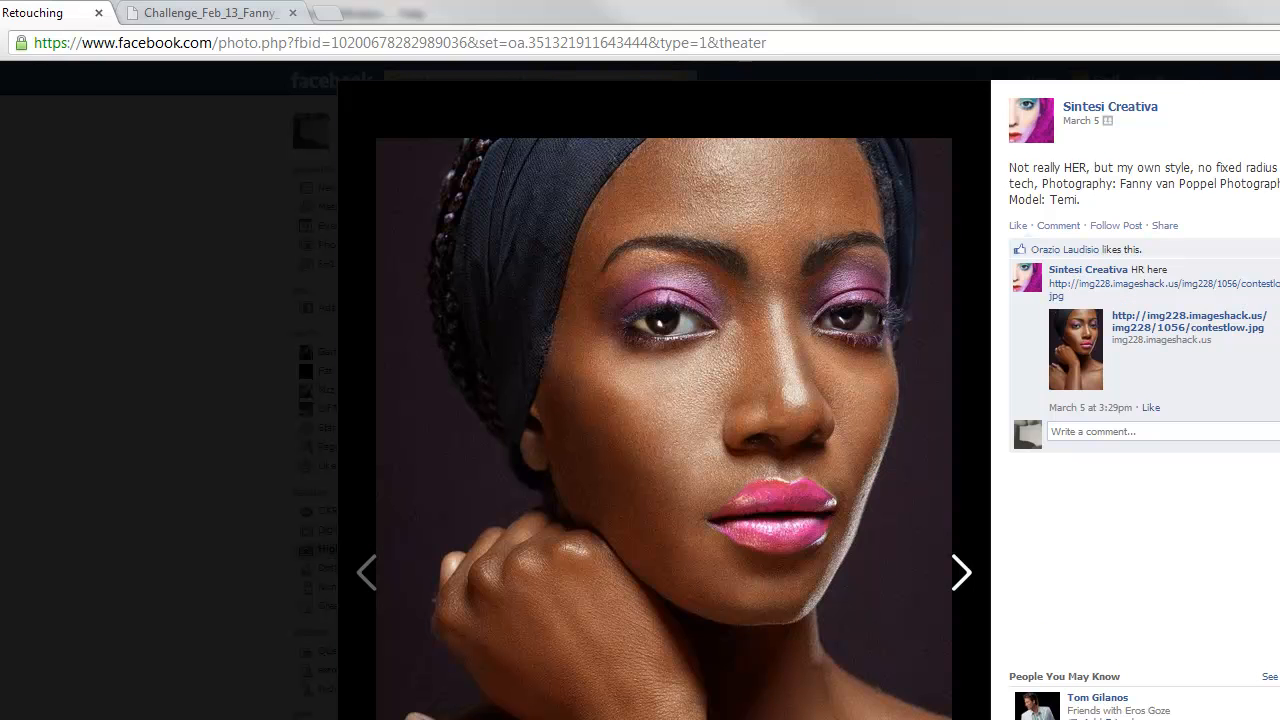
key("Right")
key("Right")
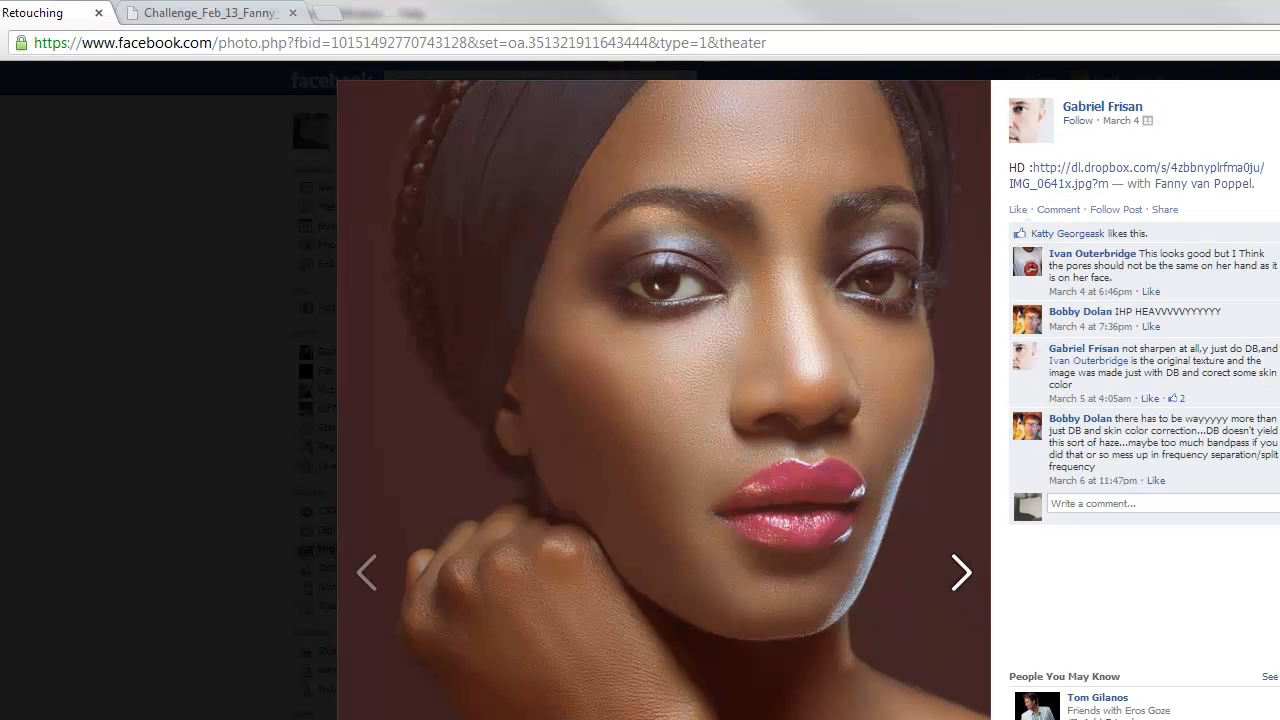
key("Right")
key("Right")
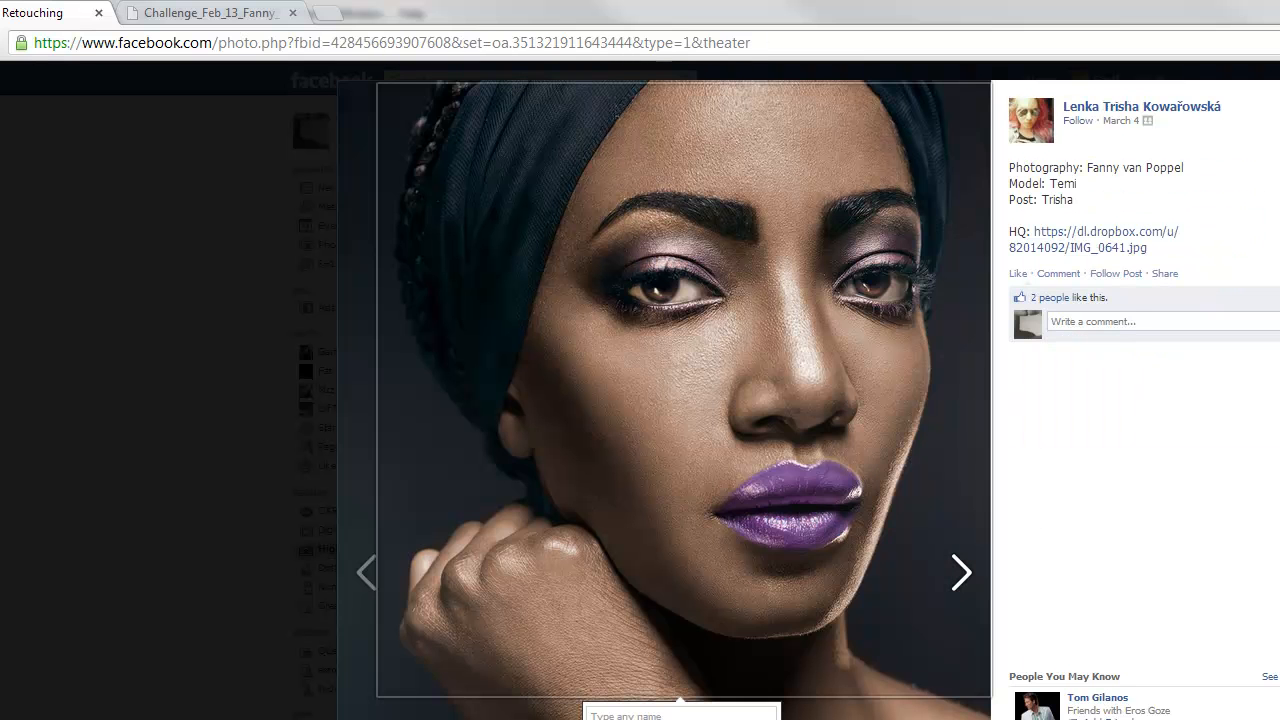
key("Right")
key("Right")
key("Right")
key("Right")
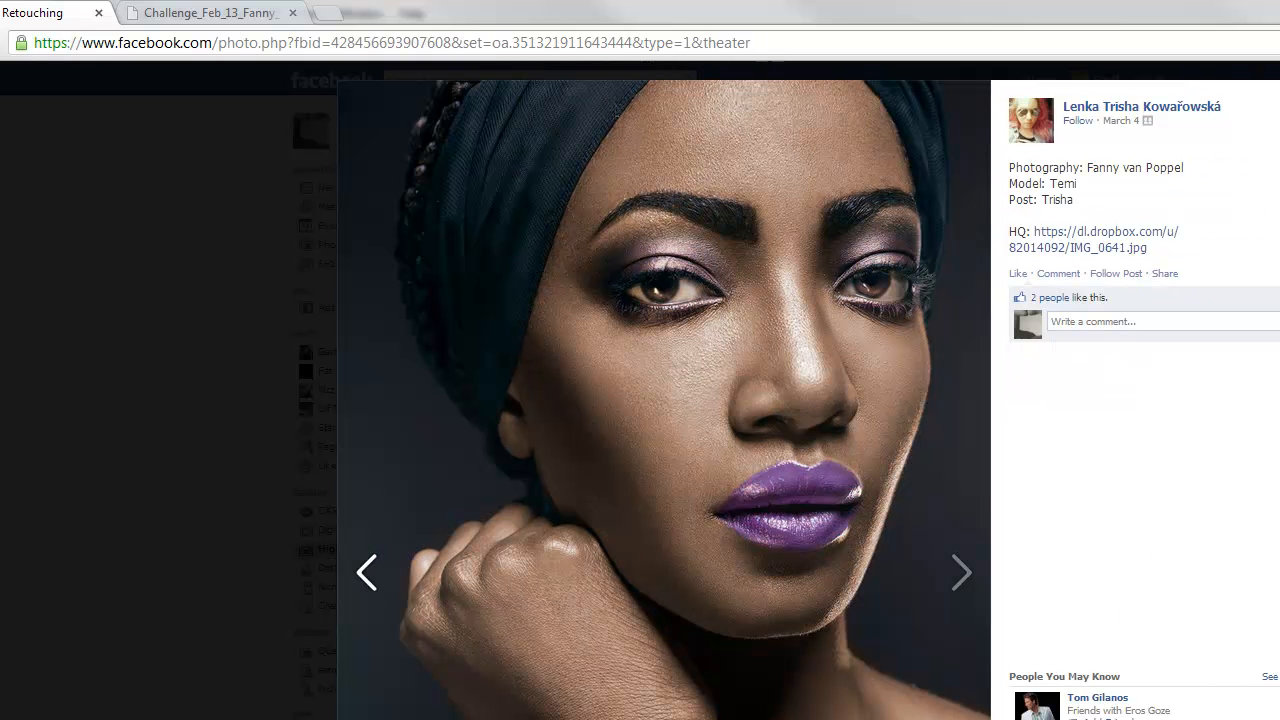
key("Right")
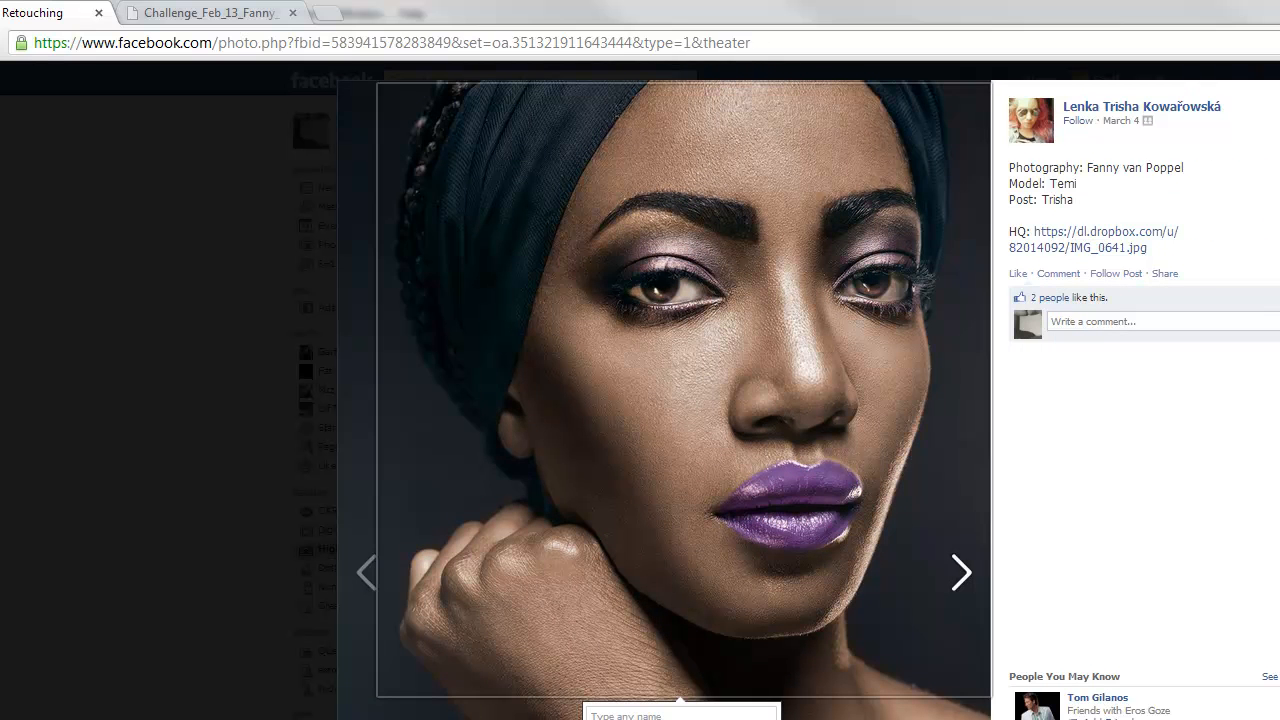
key("Left")
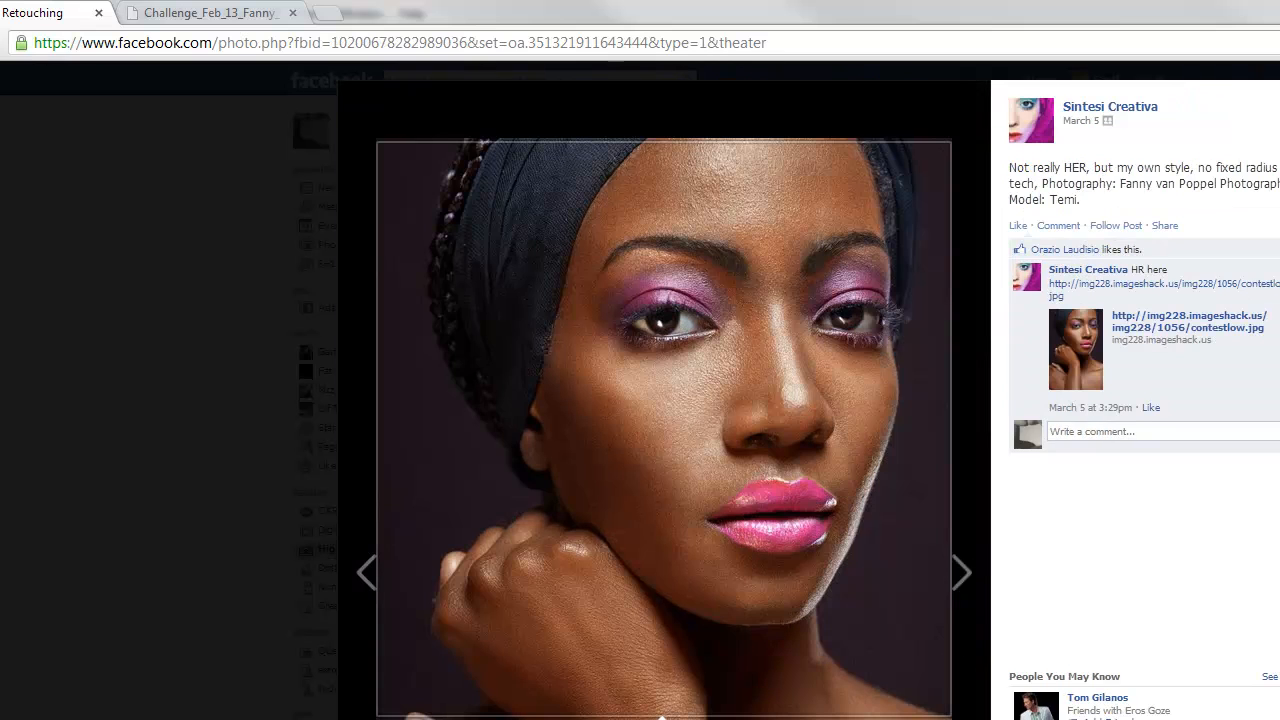
key("Escape")
Reopen the first post's portrait and compare it back and forth with the next entry, the one with purple eyeshadow
scroll(640, 400, "down", 4)
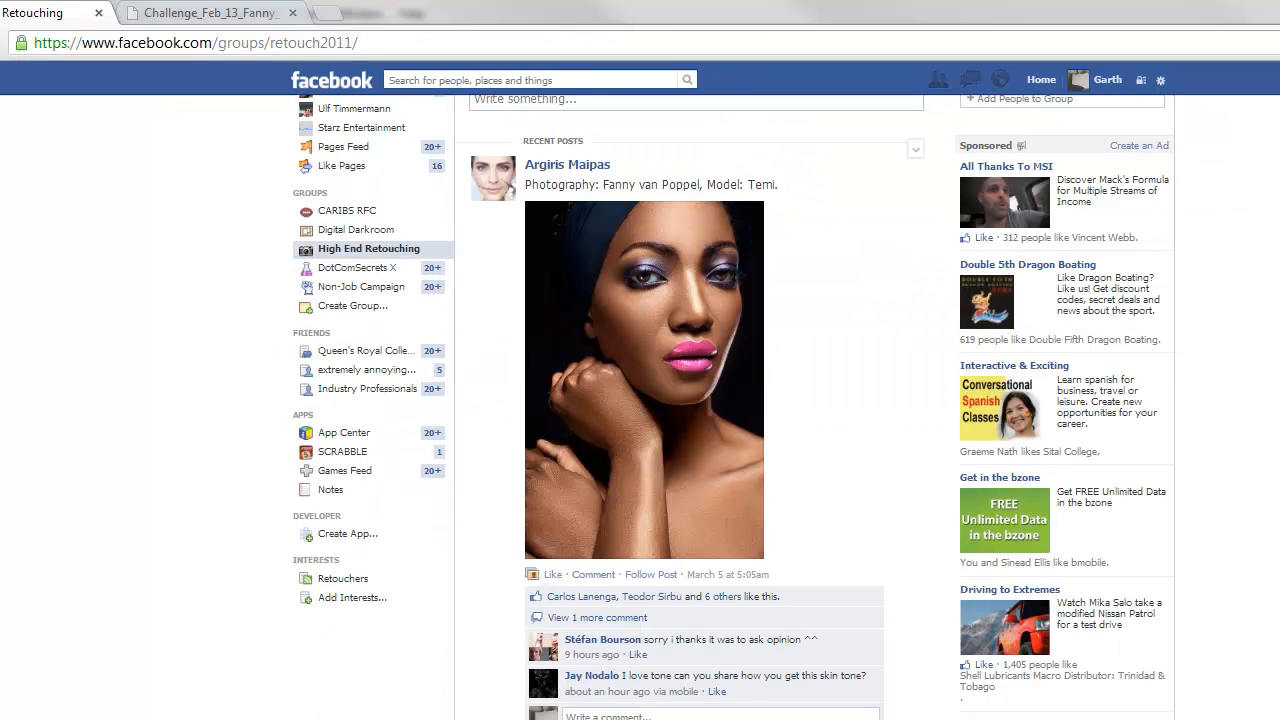
scroll(640, 400, "down", 2)
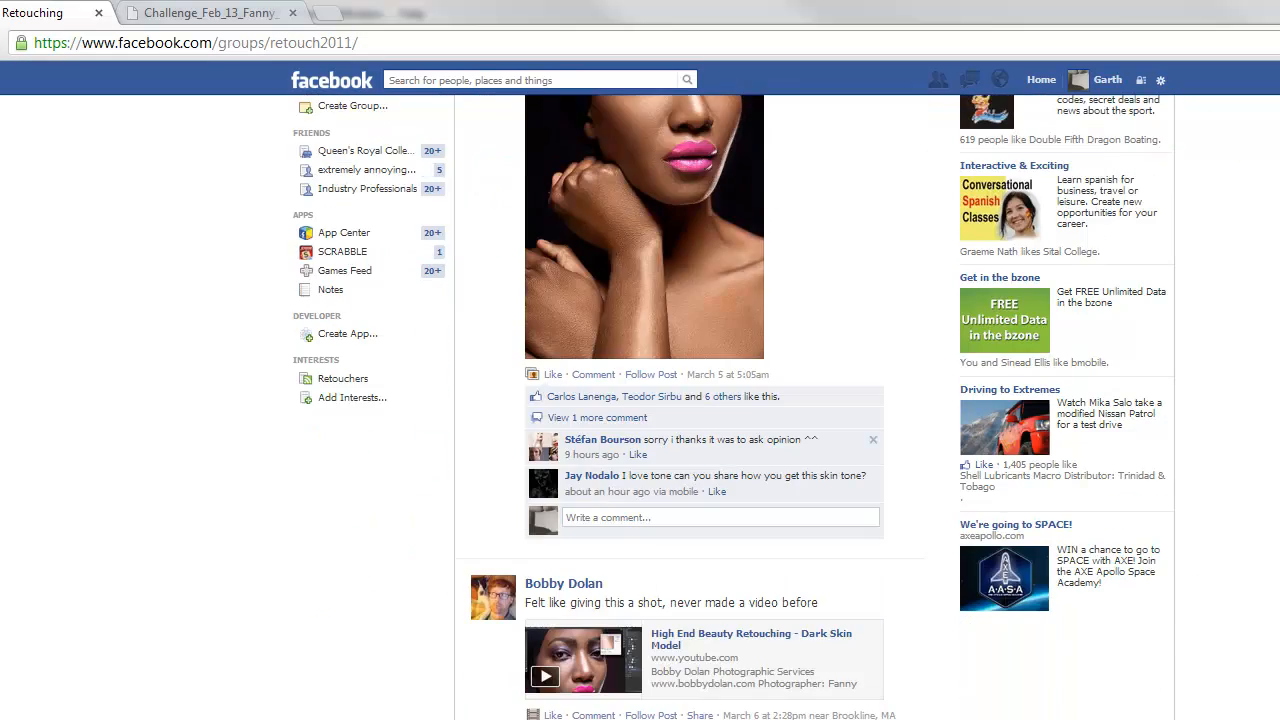
left_click(644, 227)
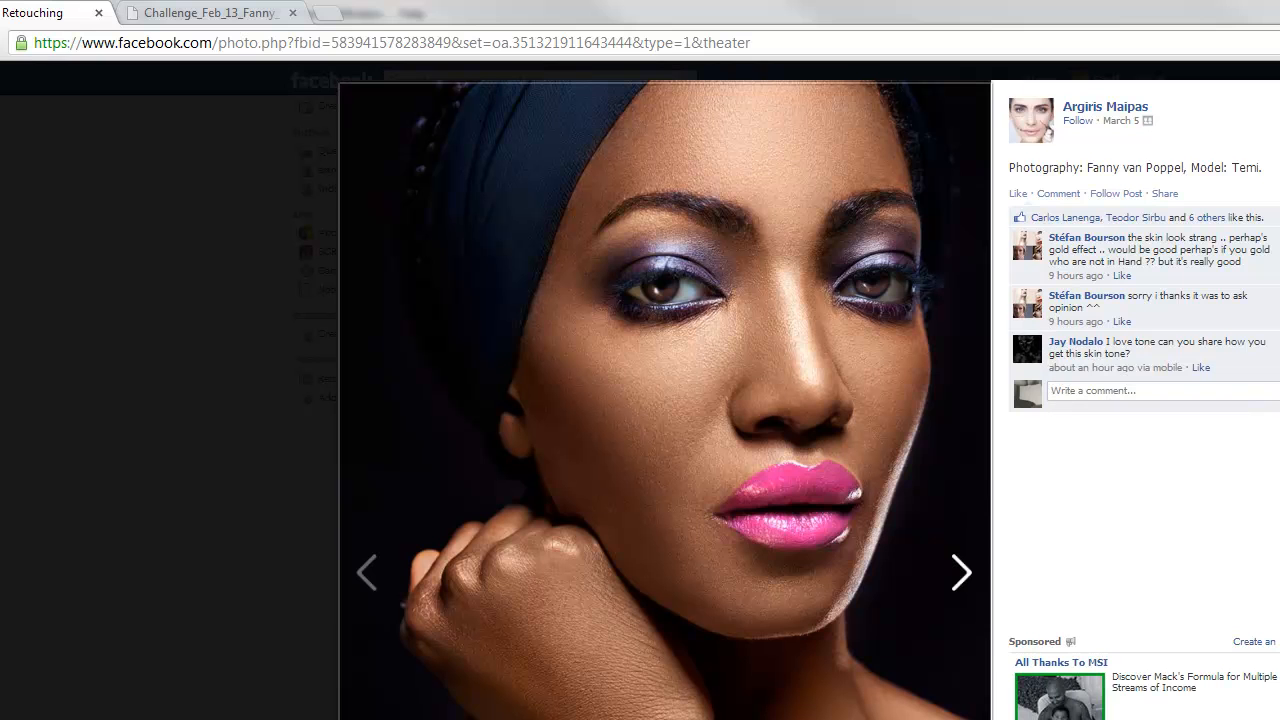
key("Right")
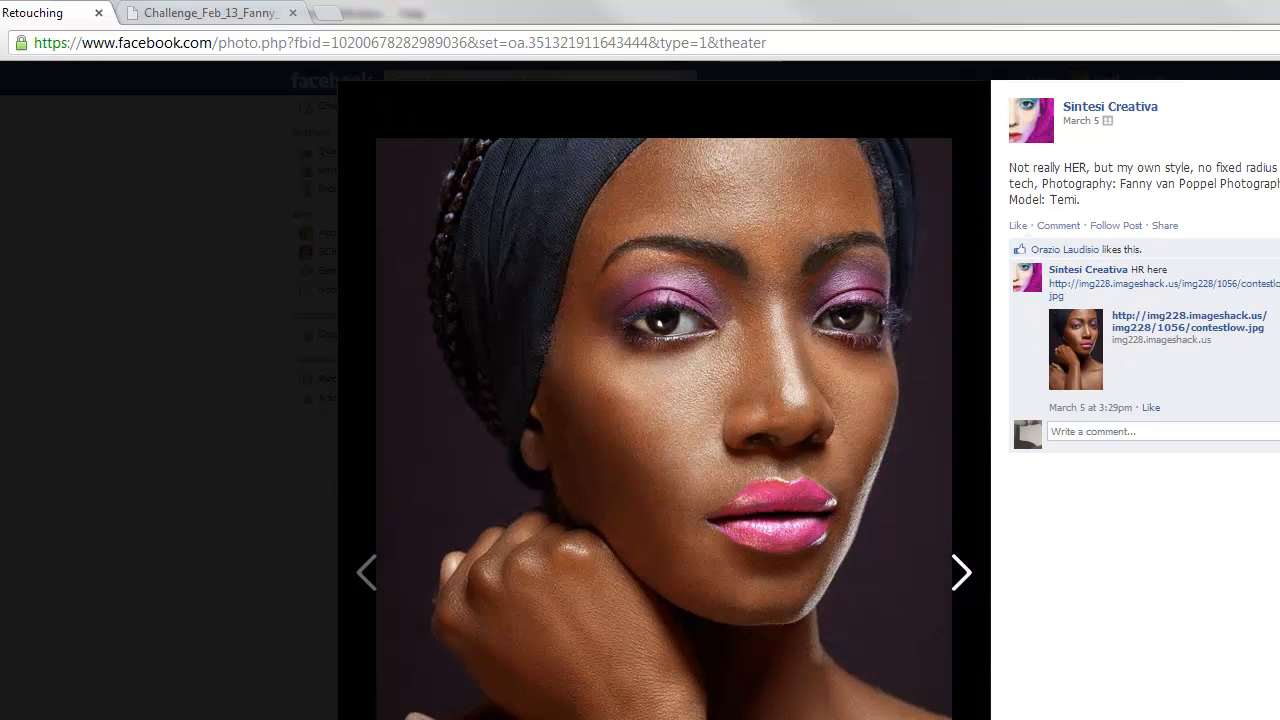
key("Right")
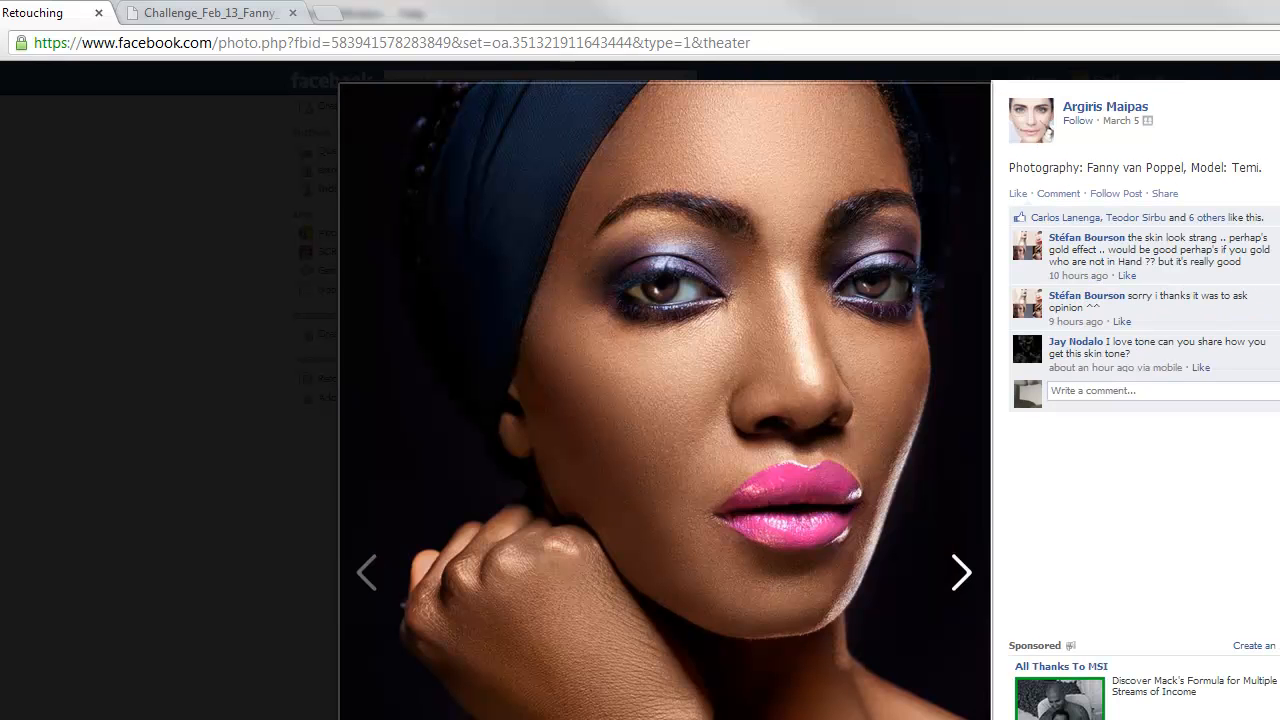
key("Right")
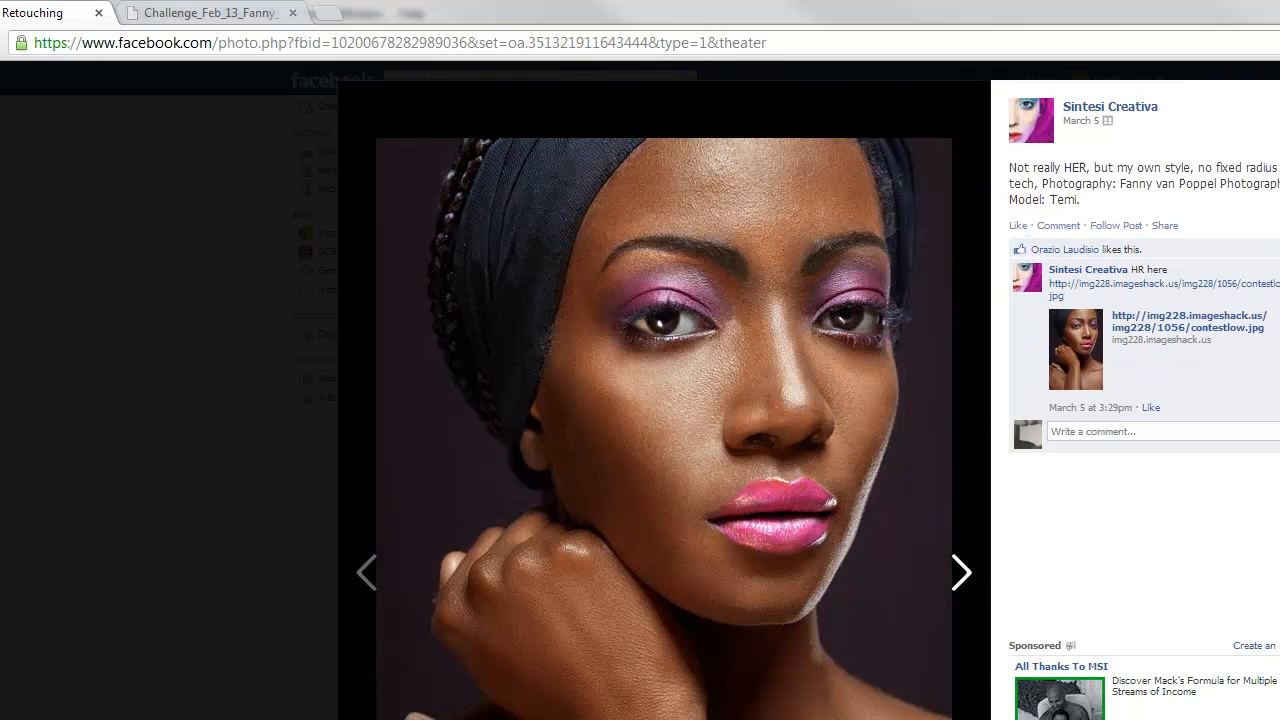
key("Left")
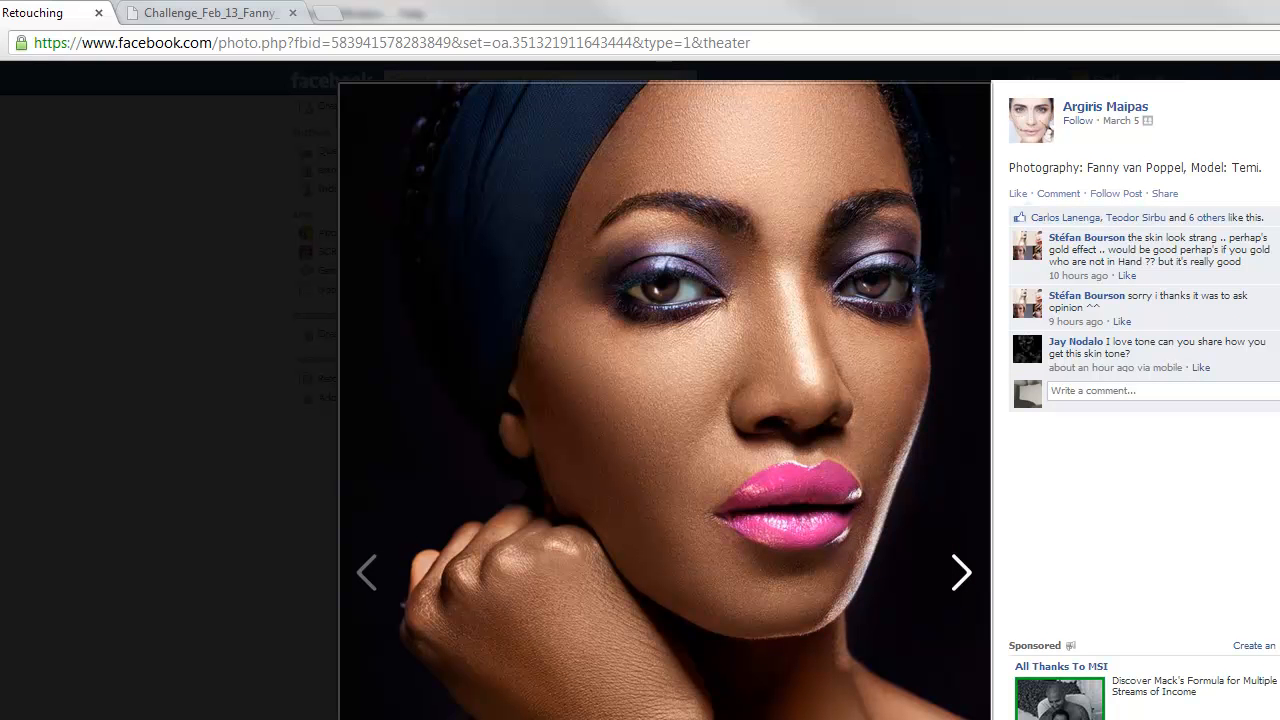
key("Right")
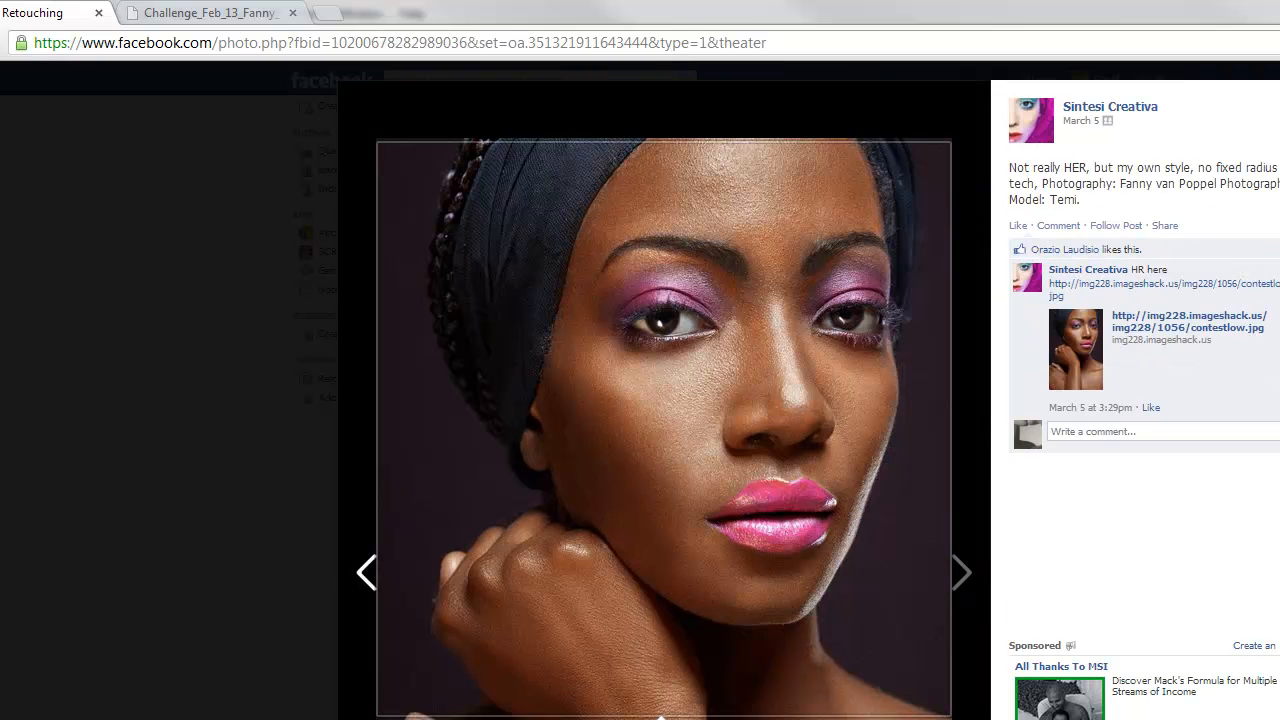
key("Left")
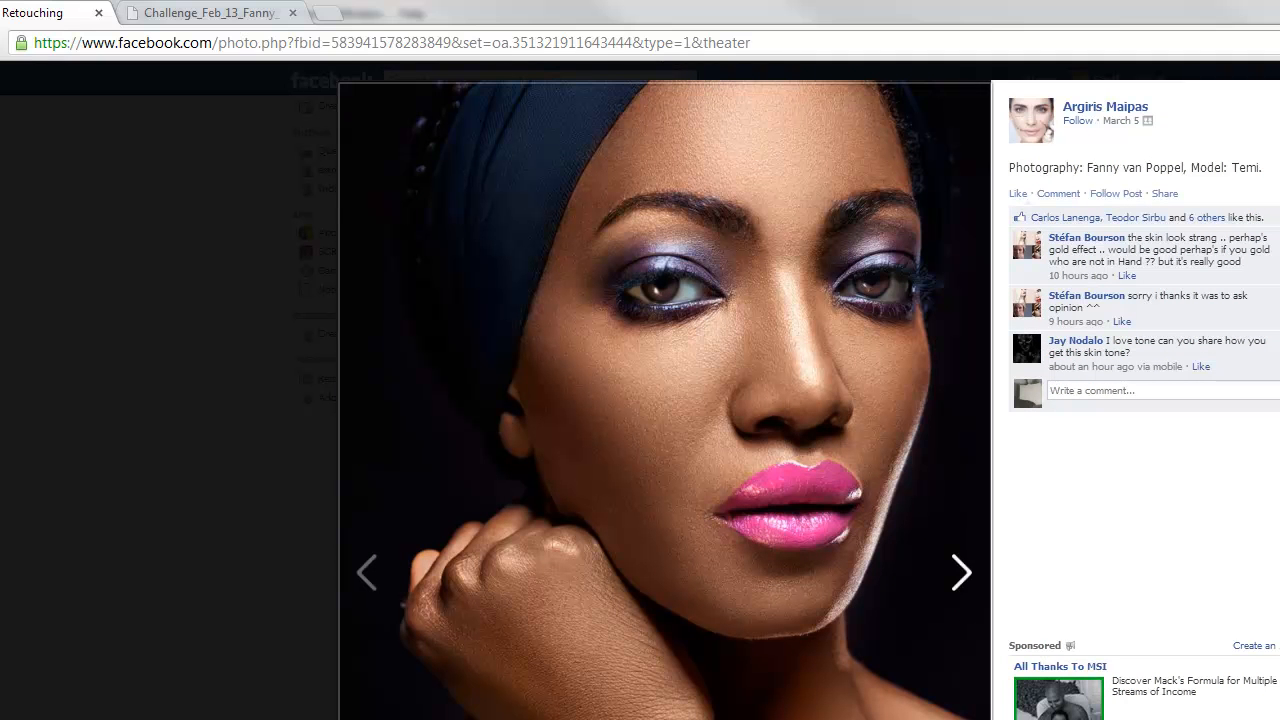
key("Right")
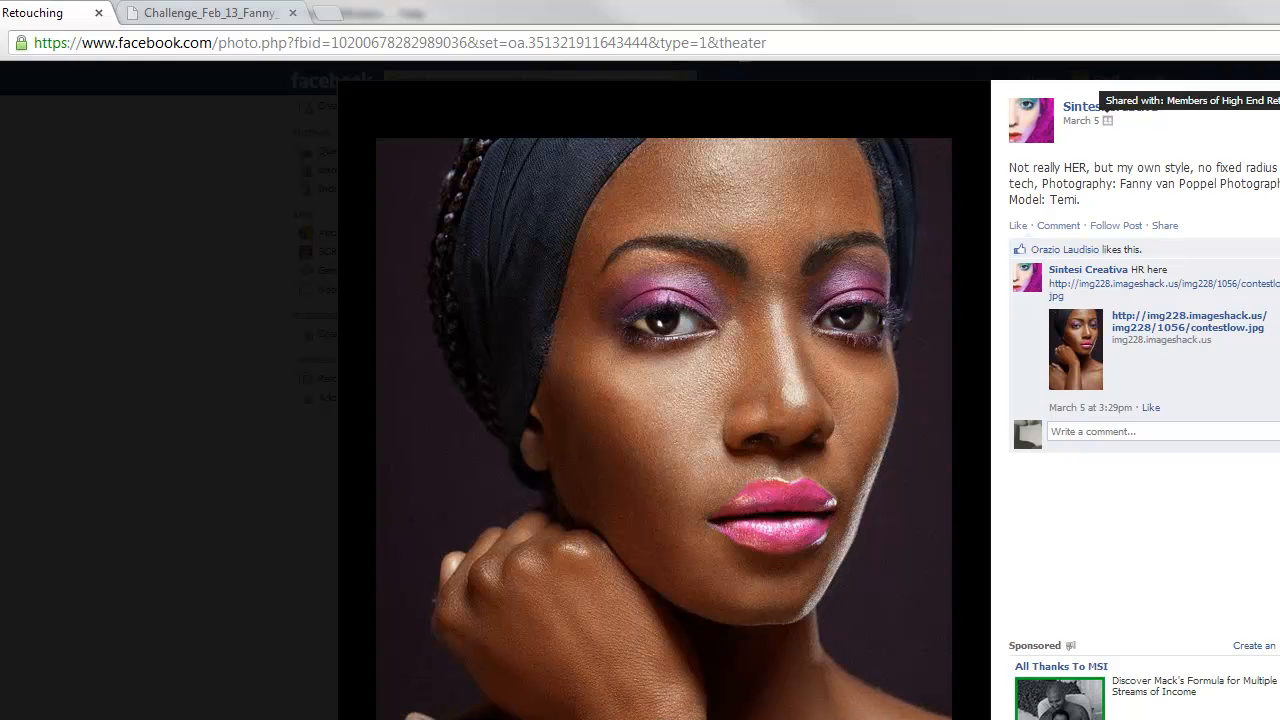
mouse_move(1083, 118)
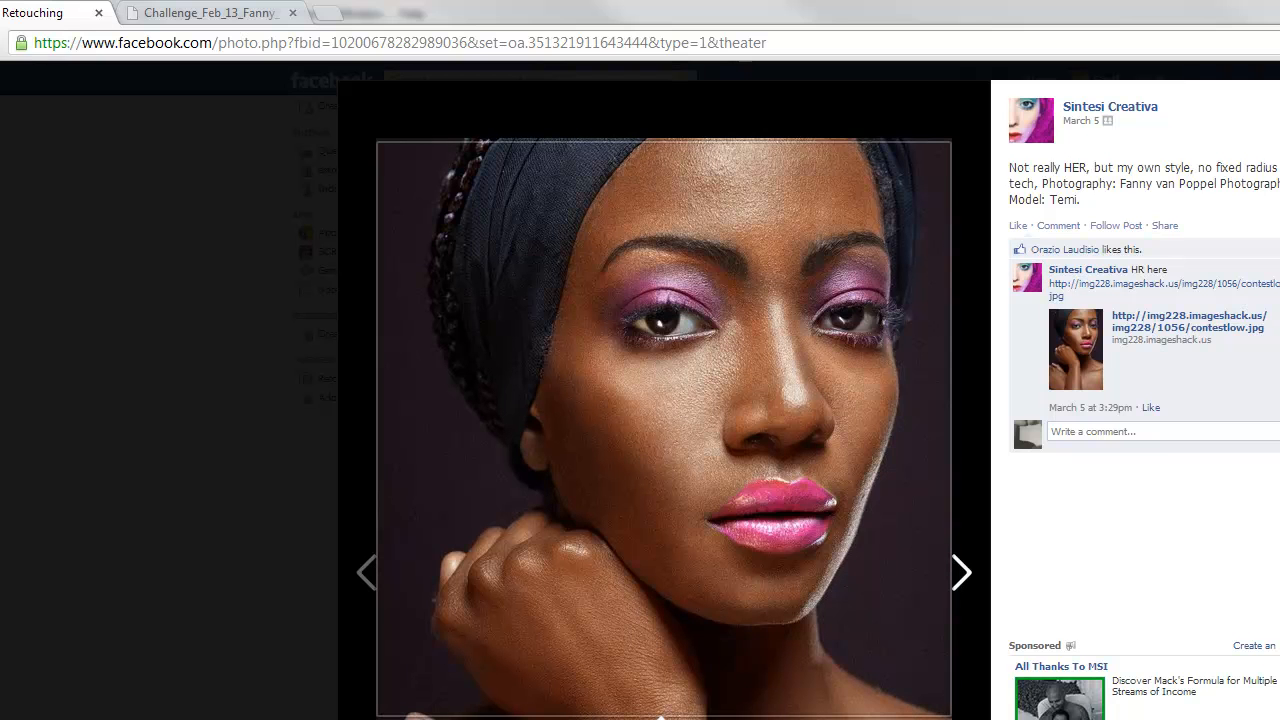
Examine the entry with the dark blue background and the following one with the reddish-brown background
key("Right")
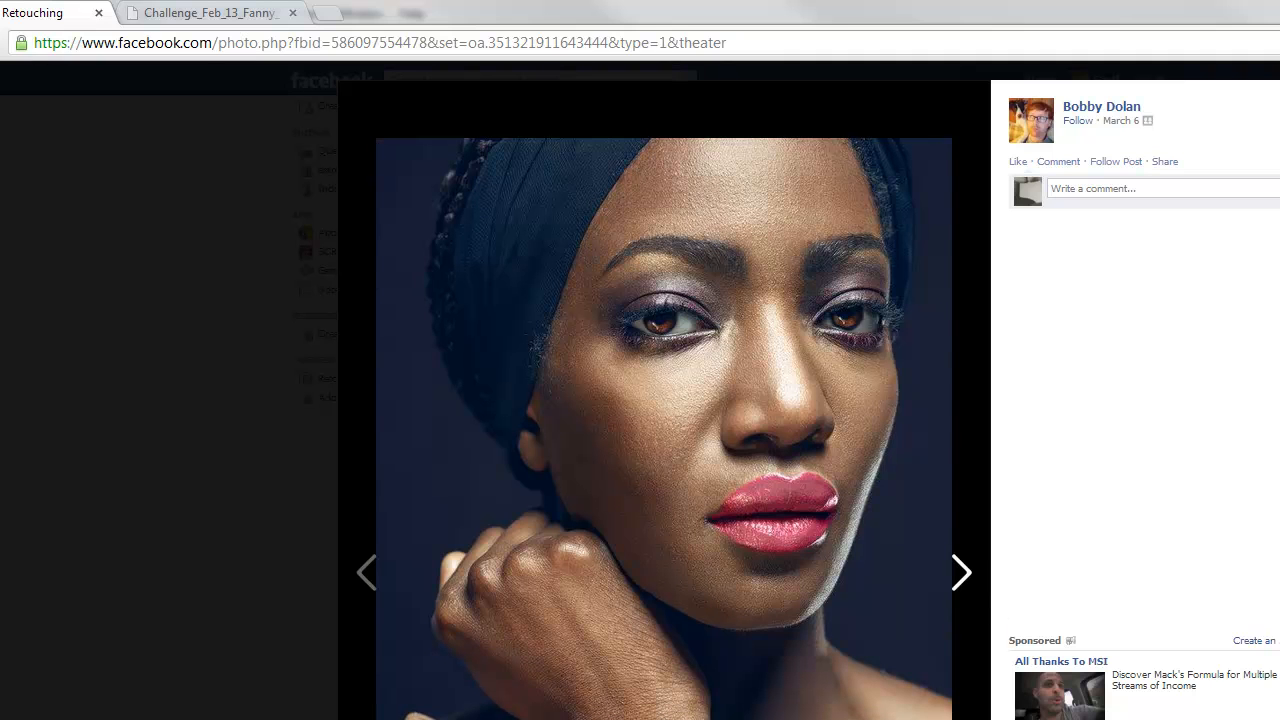
left_click(1065, 188)
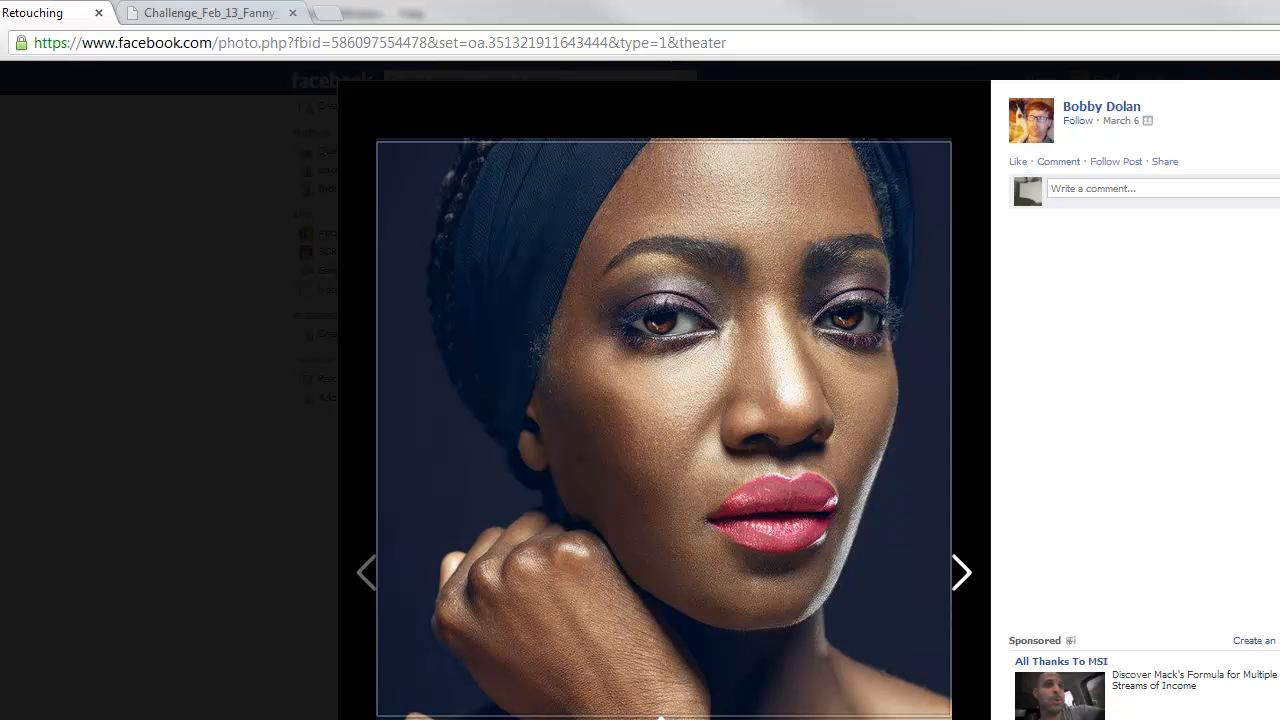
key("Right")
key("Left")
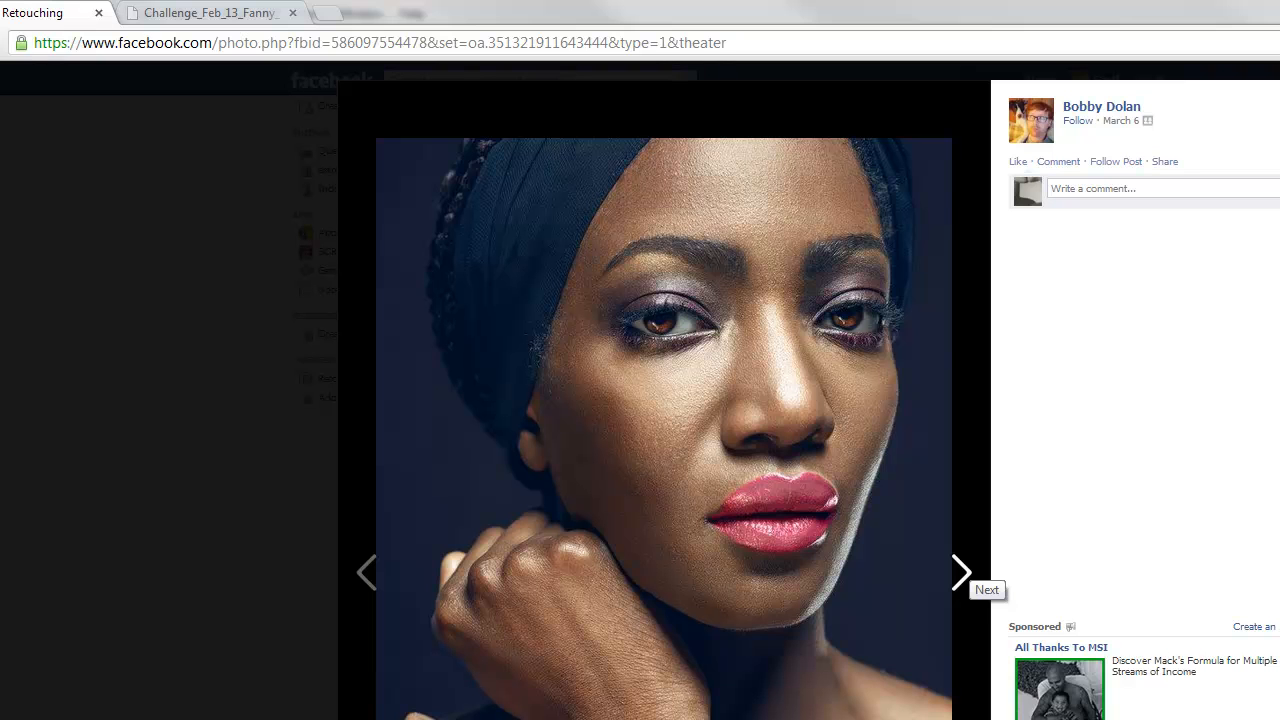
left_click(962, 574)
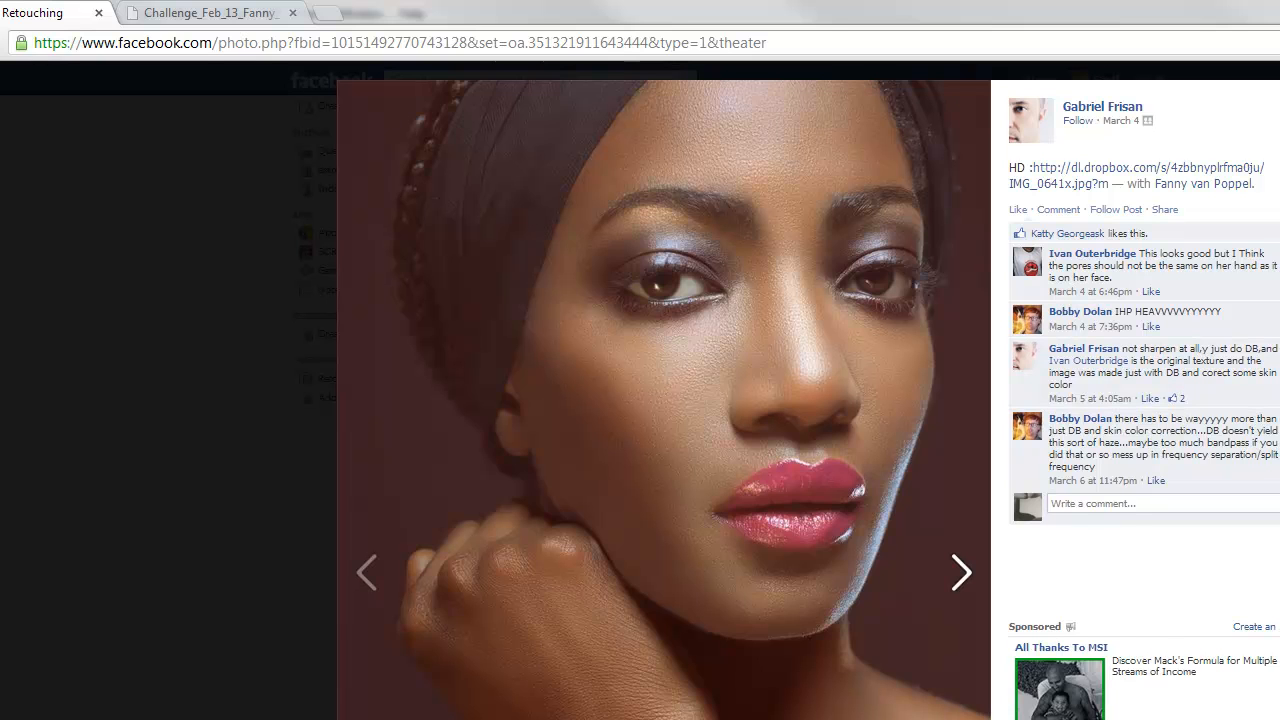
Compare the very dark-toned, pink-lipped challenge entry with the purple-lipped one, and close the photo viewer
left_click(961, 578)
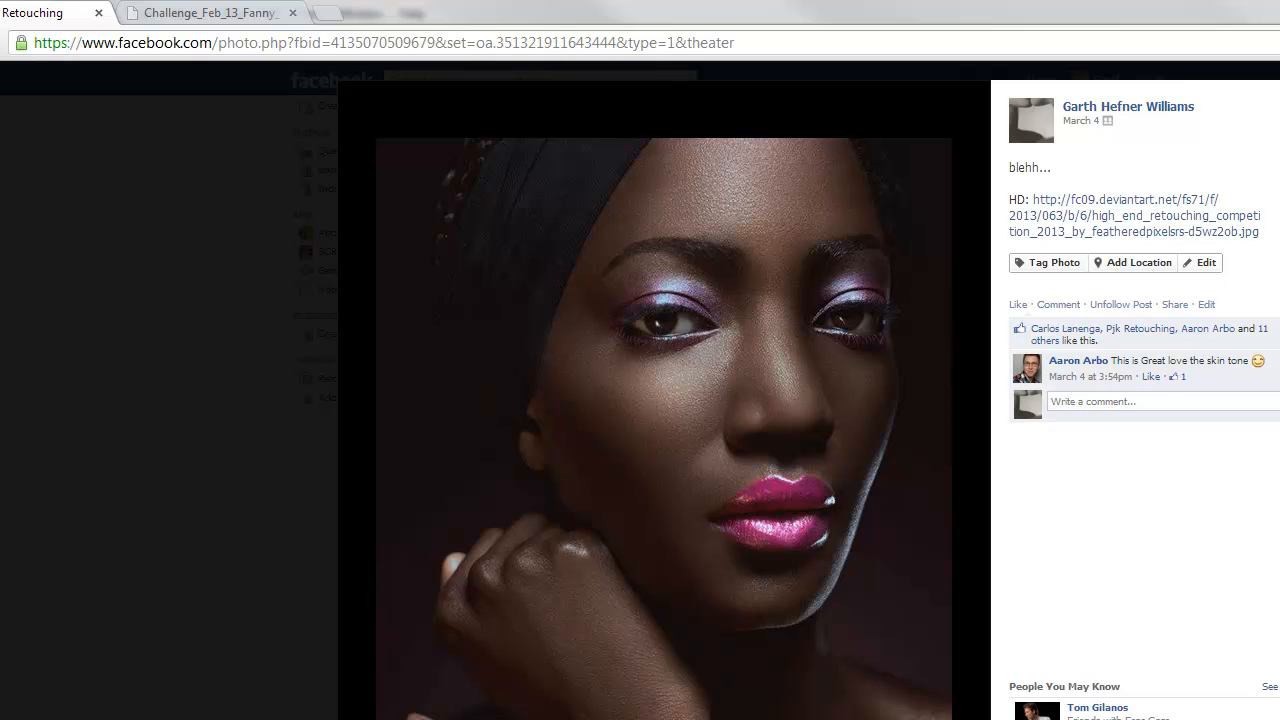
key("Right")
key("Right")
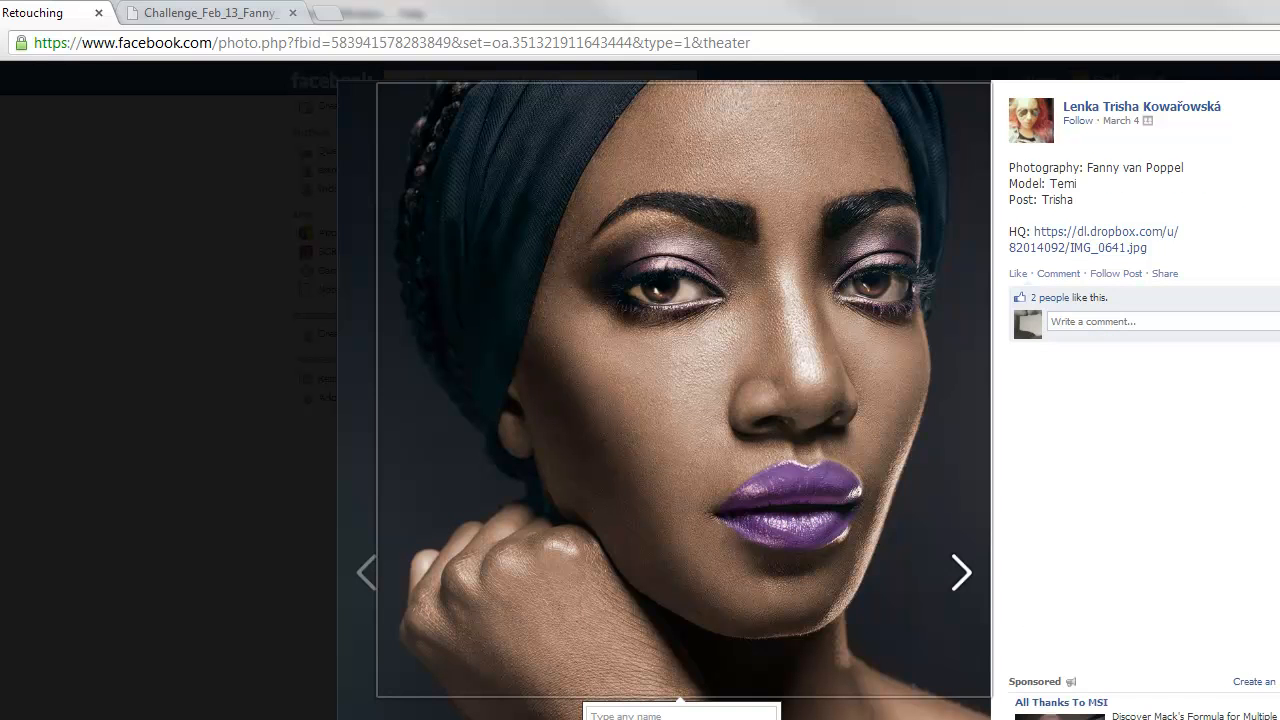
key("Left")
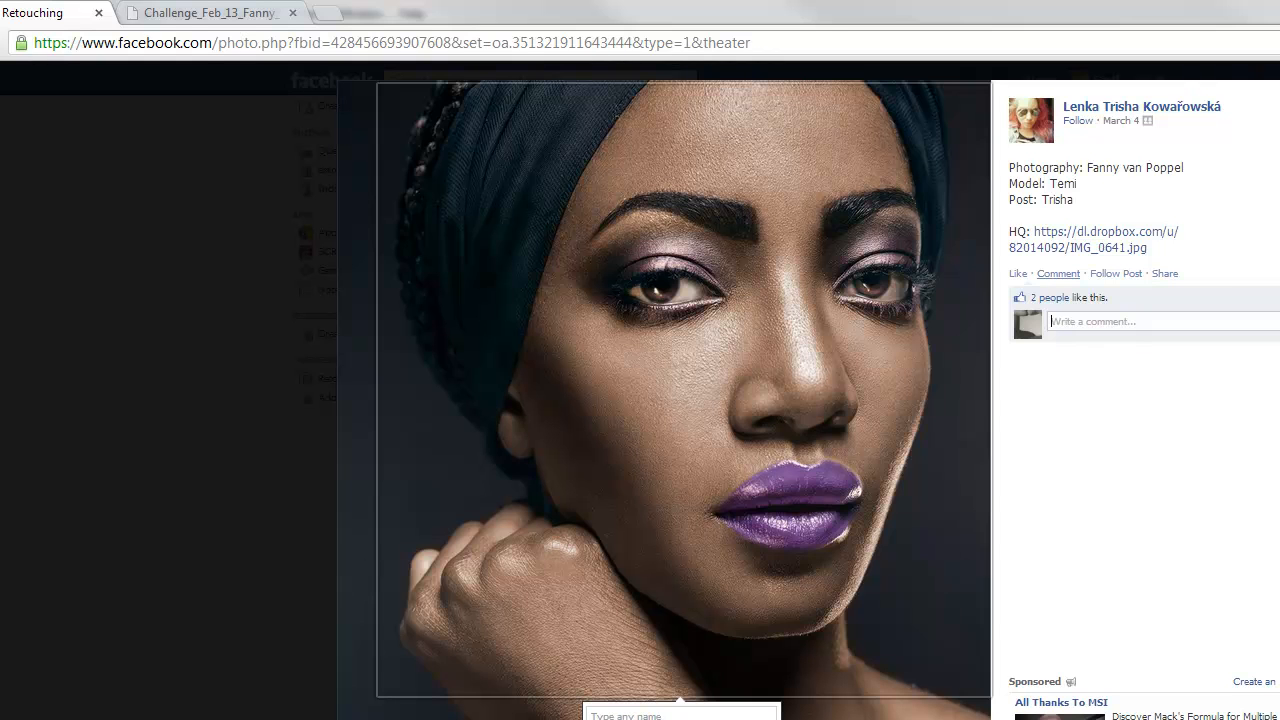
key("Right")
key("Escape")
key("ctrl+Tab")
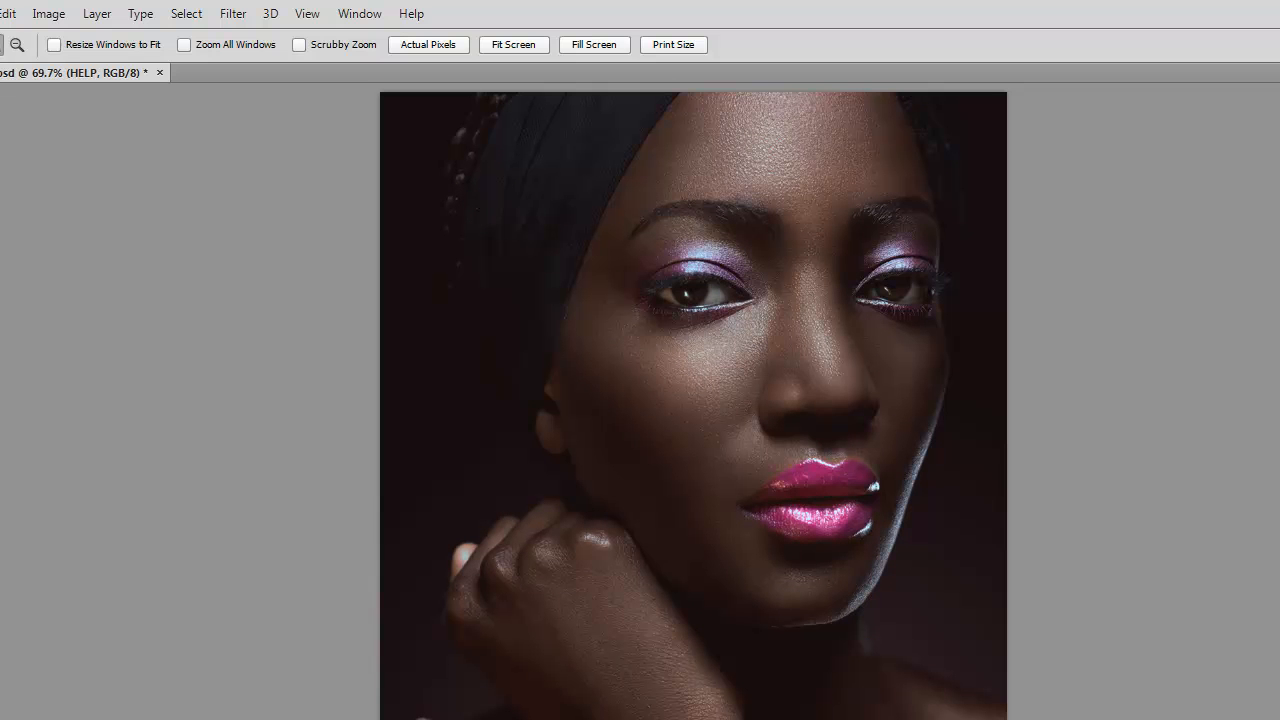
In comp.psd in Photoshop, inspect the eye area up close, fit the portrait on screen and compare the finished retouch with the early image
left_click_drag(598, 205, 973, 617)
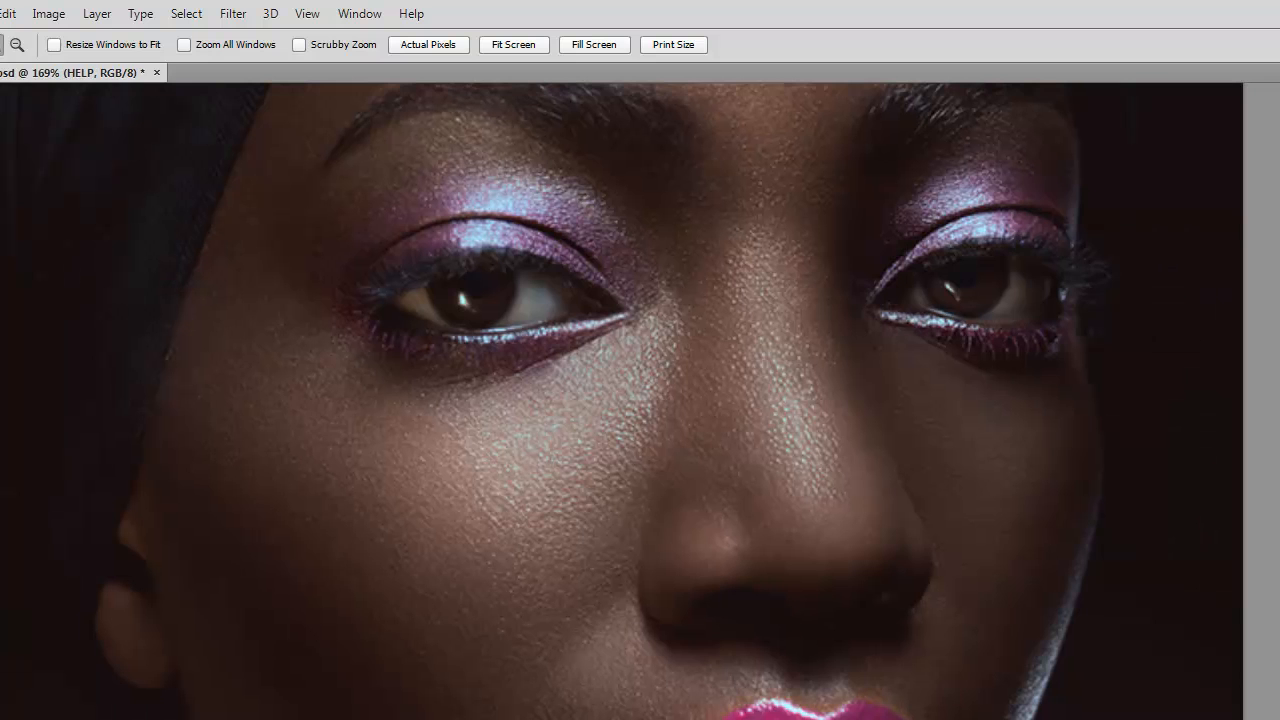
left_click(514, 44)
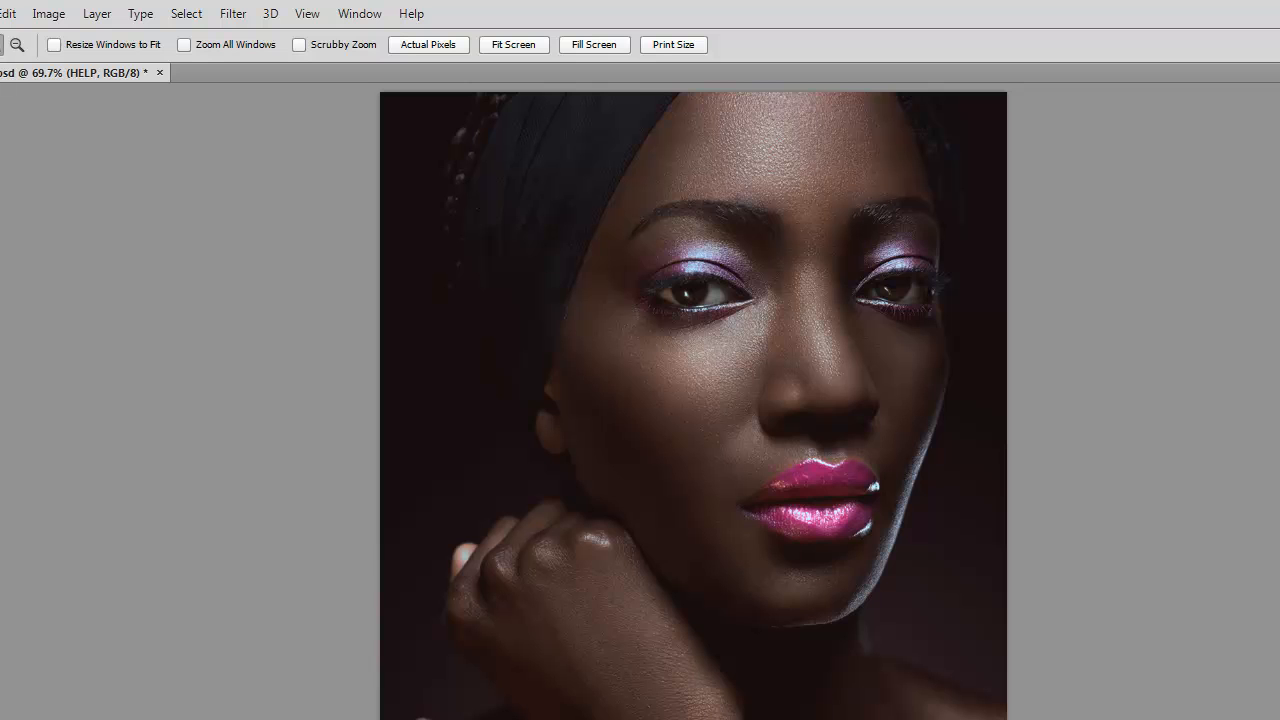
key("alt")
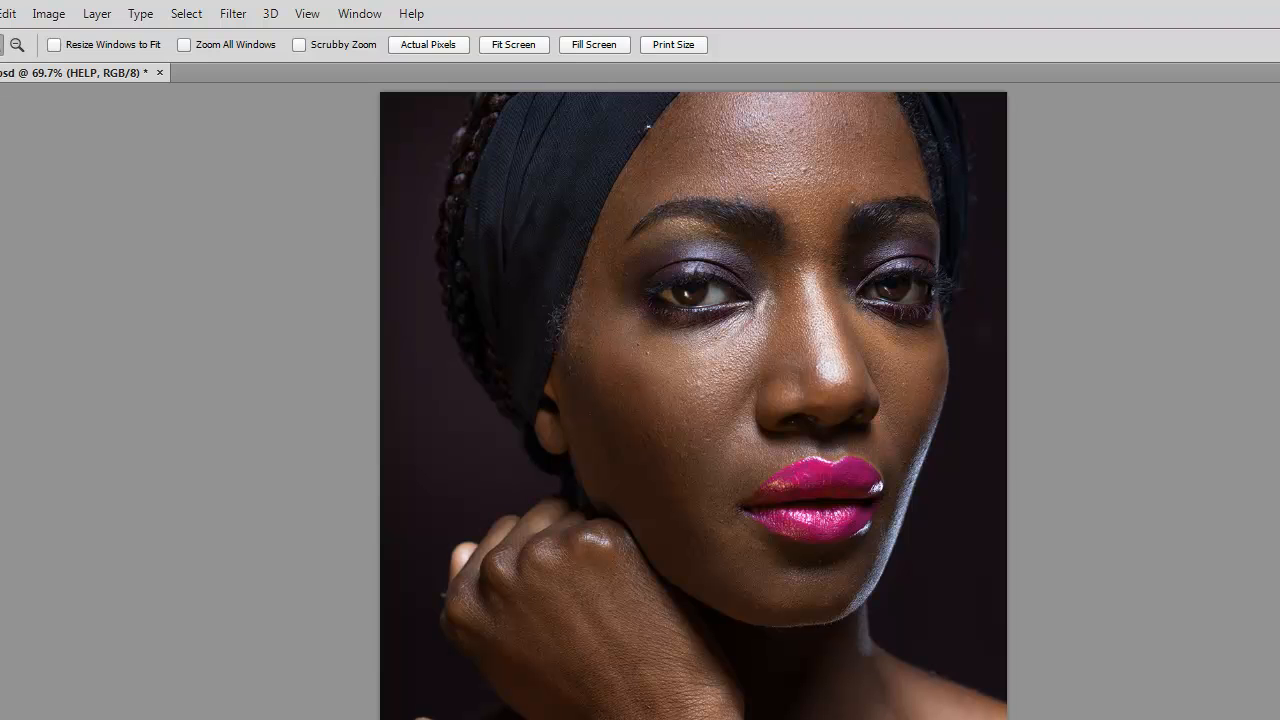
key("ctrl+z")
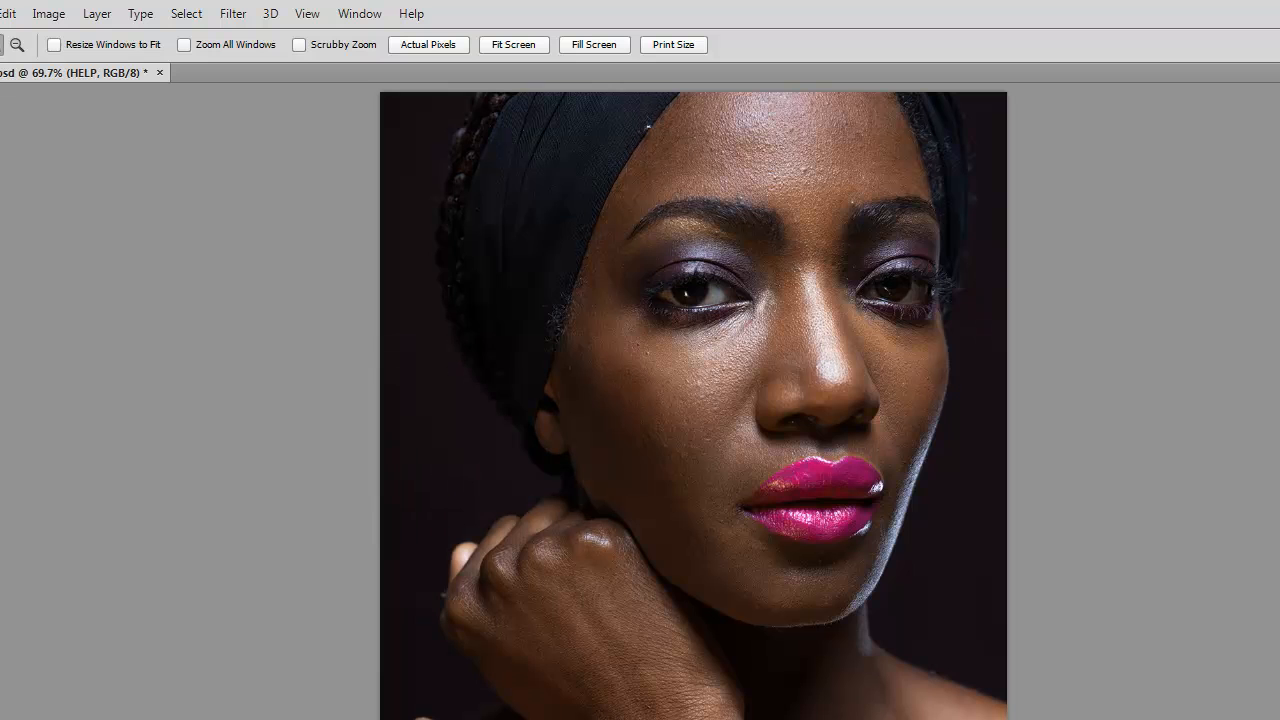
key("ctrl+z")
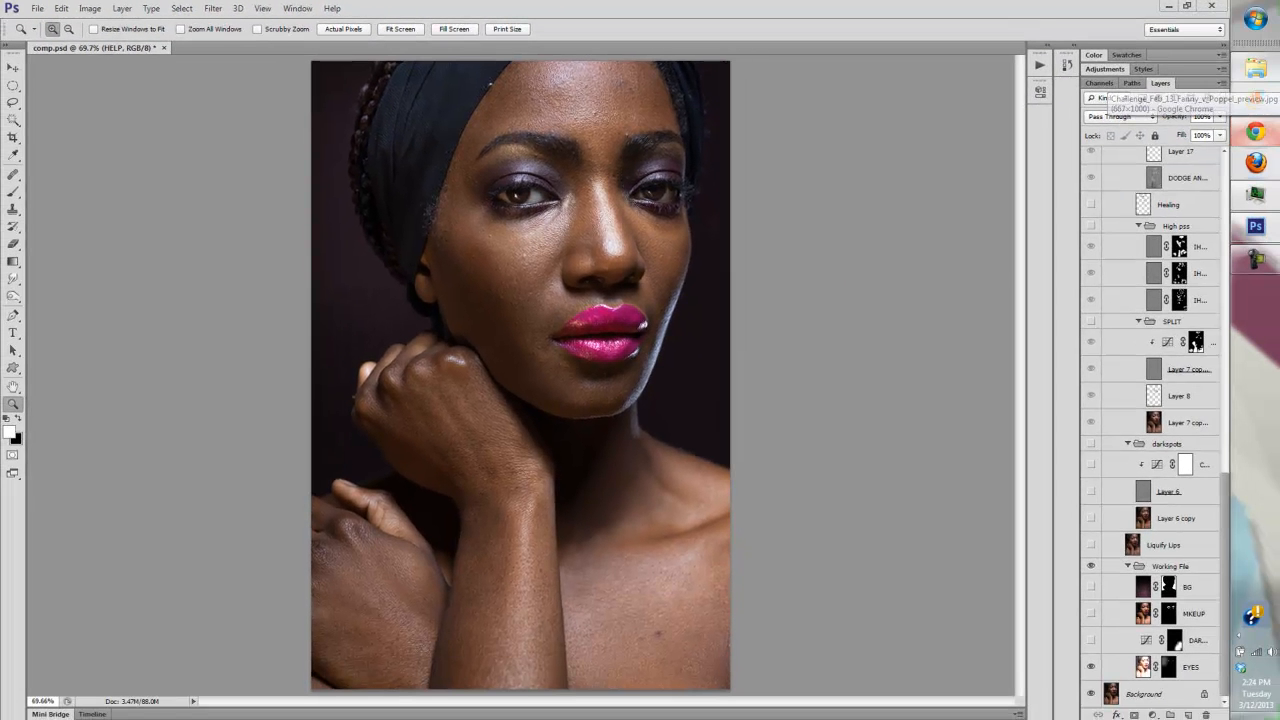
Switch to Chrome, show the original challenge photo and the High End Retouching group page, and return to comp.psd in Photoshop
left_click(1256, 131)
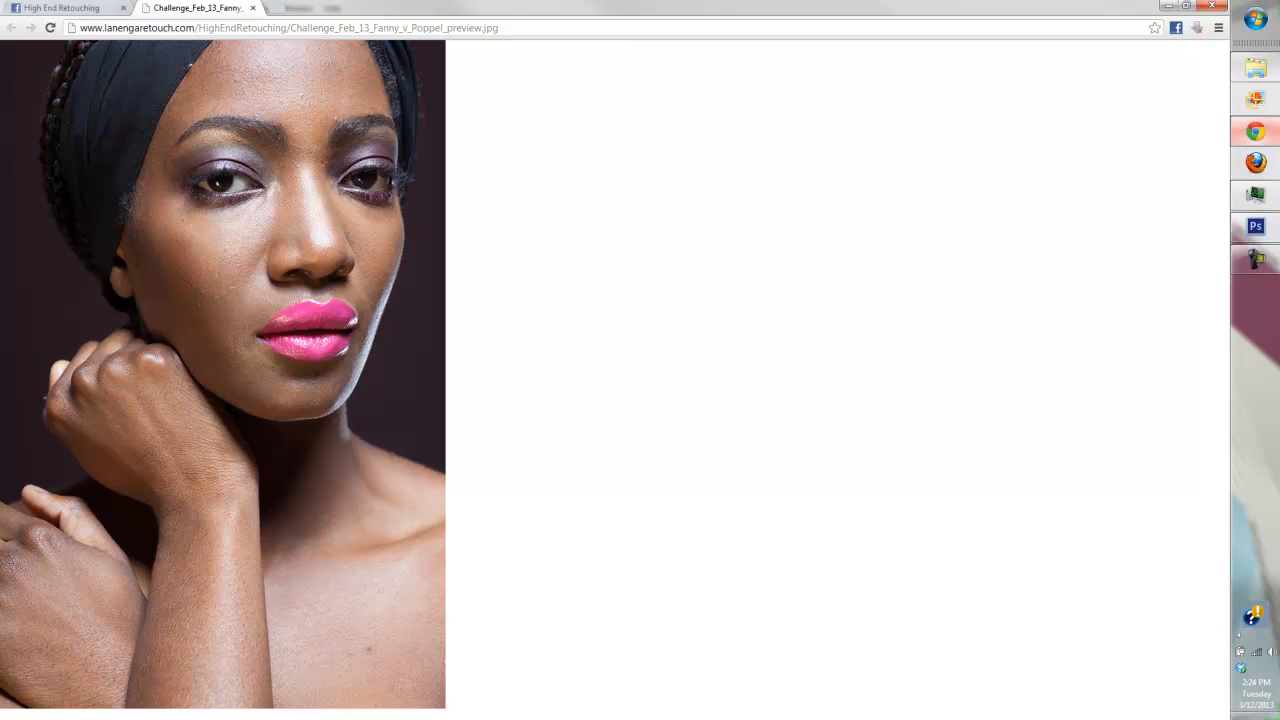
left_click(62, 8)
scroll(490, 400, "up", 5)
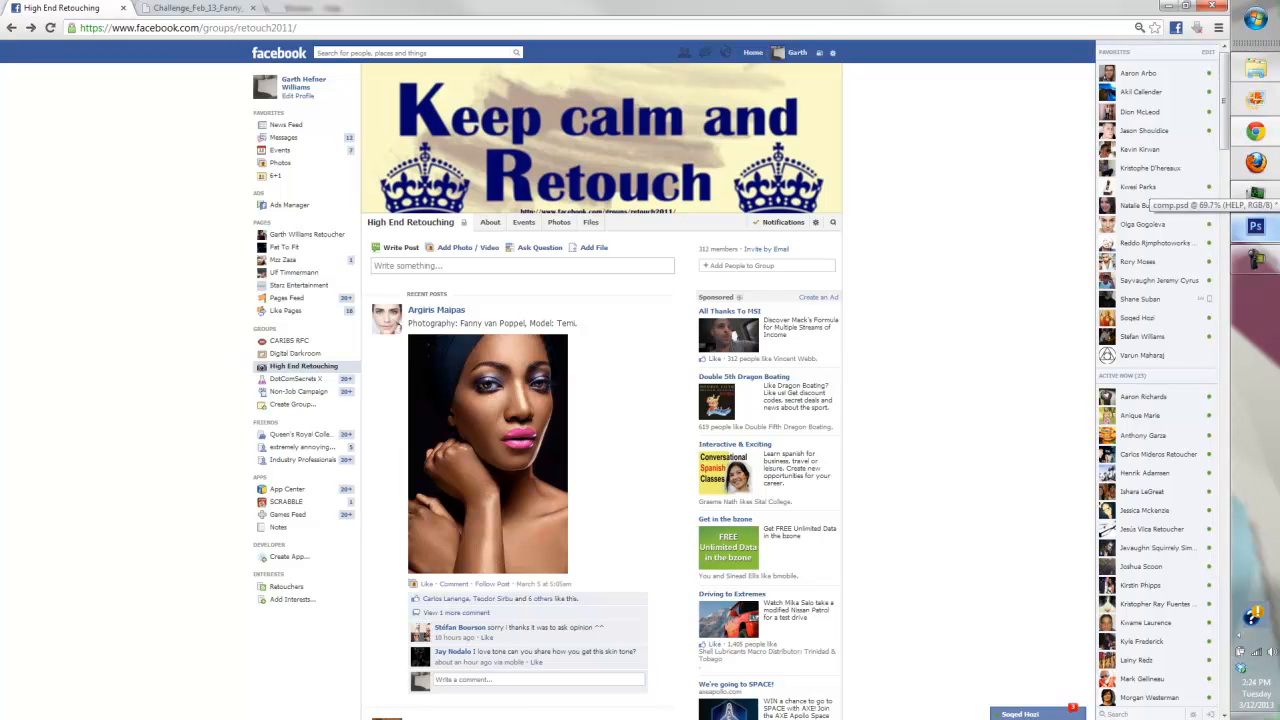
left_click(1255, 225)
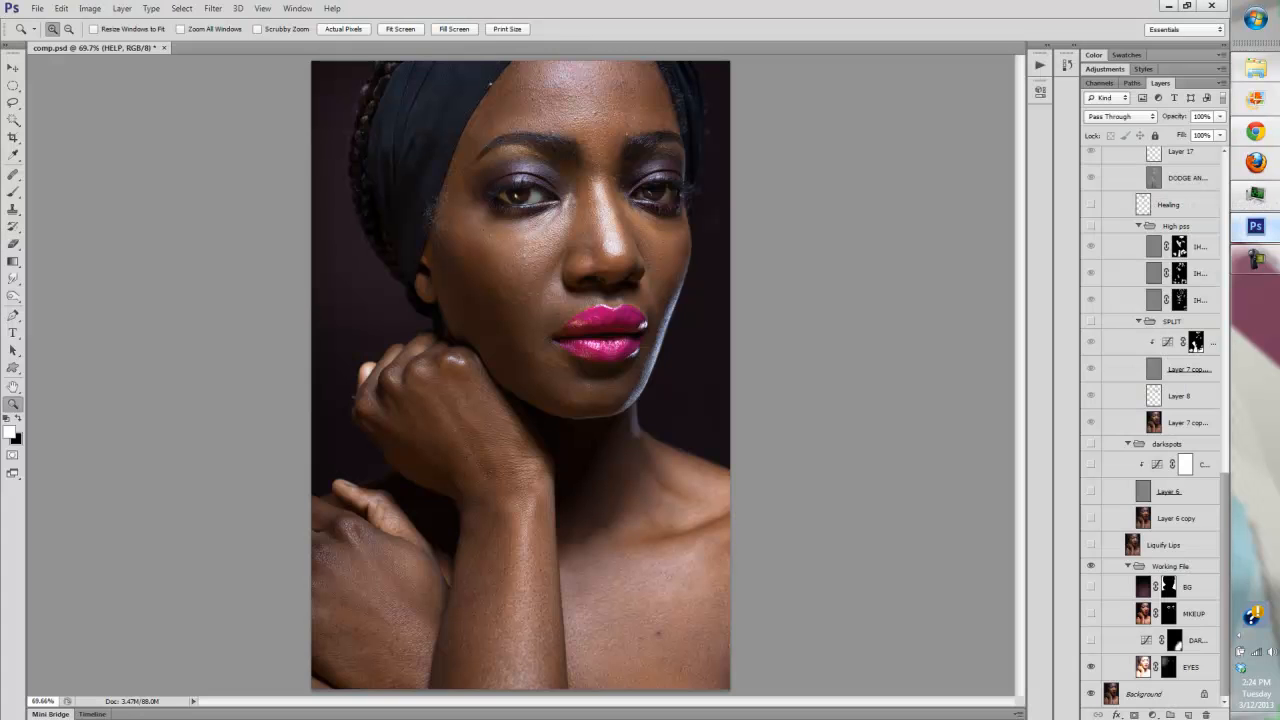
Compare the portrait with and without the EYES layer
left_click(1091, 667)
left_click(1091, 667)
left_click(1091, 667)
left_click(1091, 667)
Turn on the masked curves layer directly above EYES in the Working File group, comparing the portrait with and without it
left_click(1091, 640)
left_click(1091, 640)
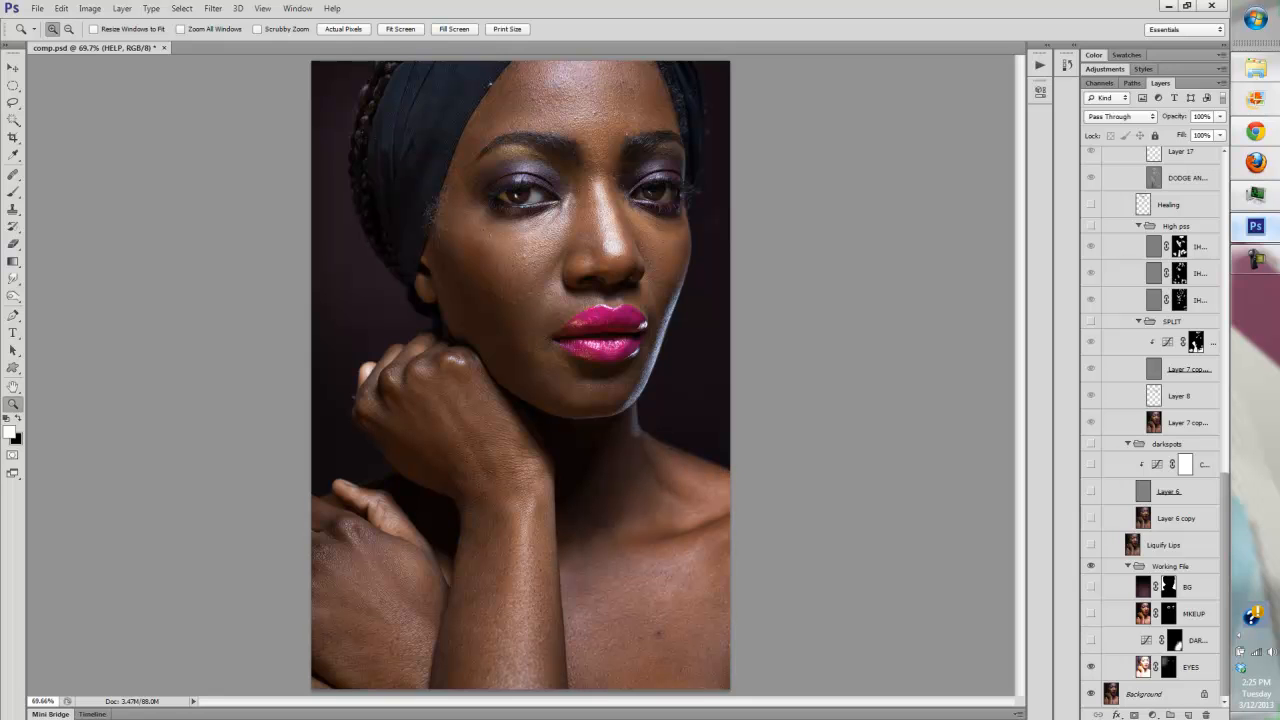
left_click(1091, 640)
left_click(1091, 640)
left_click(1091, 640)
Turn on the MKEUP layer and compare the eye makeup with the layer hidden and with its mask disabled
left_click(1091, 613)
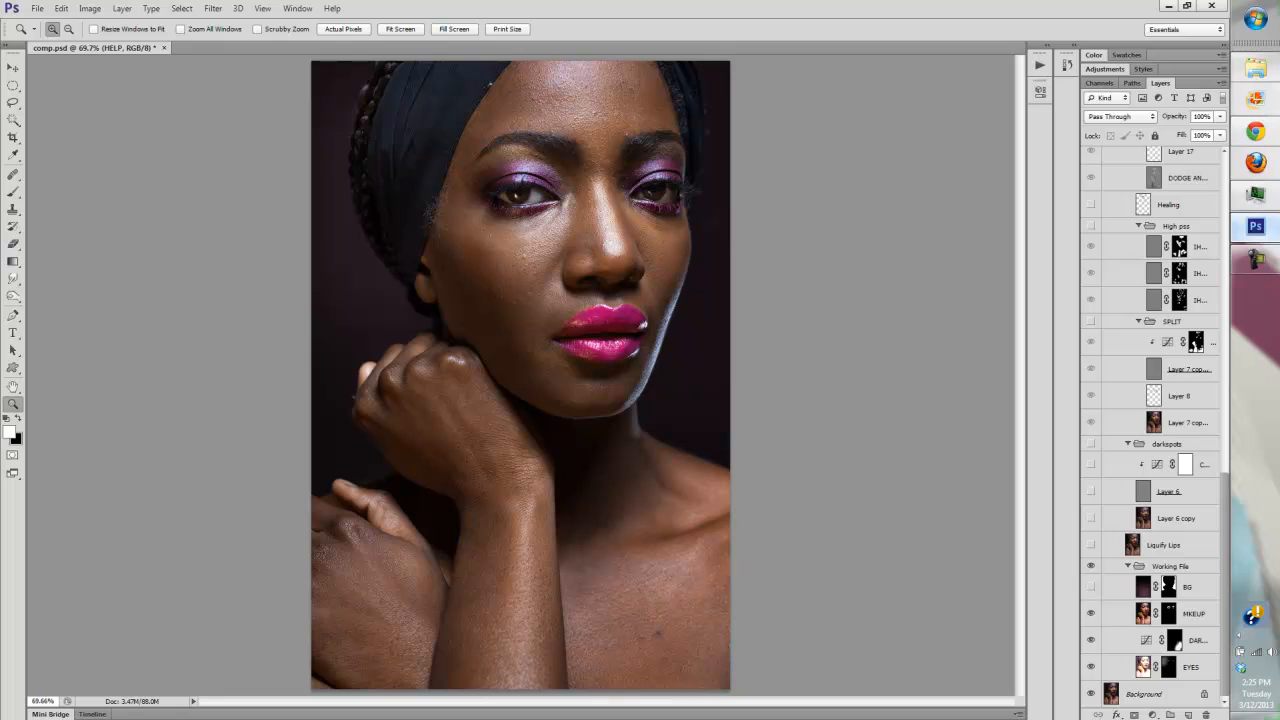
left_click(1091, 613)
left_click(1091, 613)
left_click(1091, 613)
left_click(1168, 613, "shift")
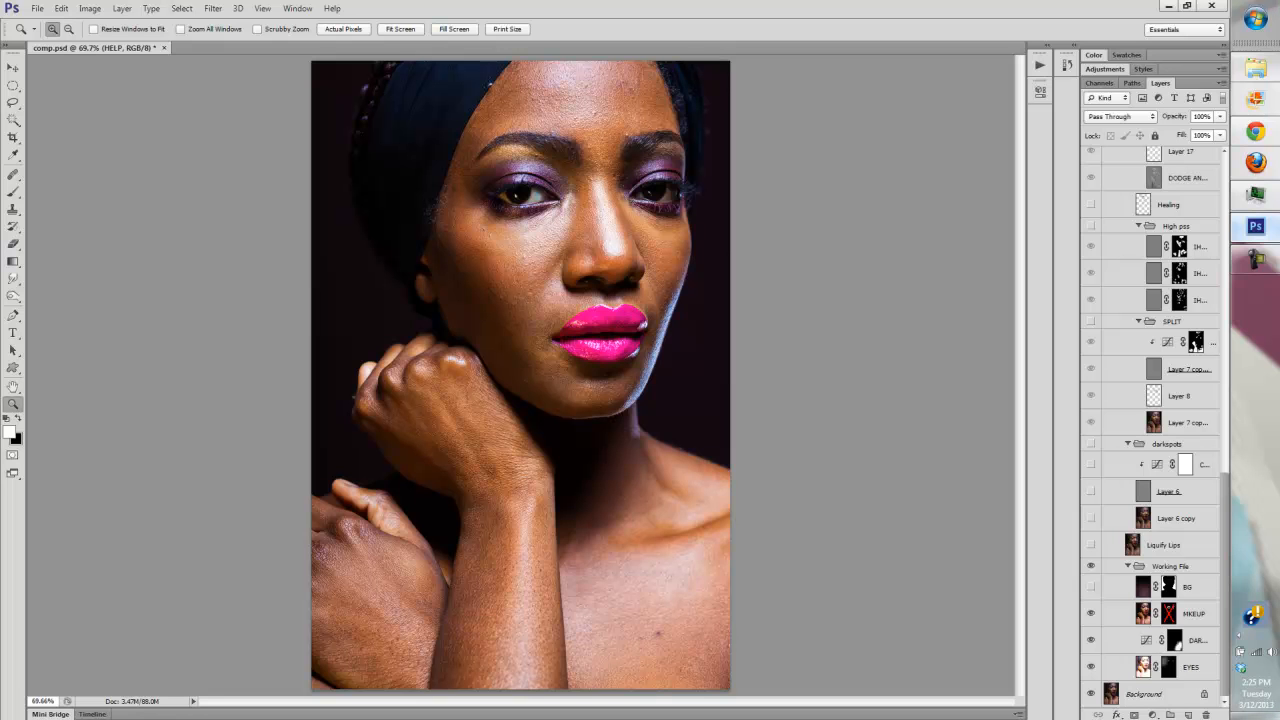
left_click(1168, 613, "shift")
left_click(1091, 613)
left_click(1091, 613)
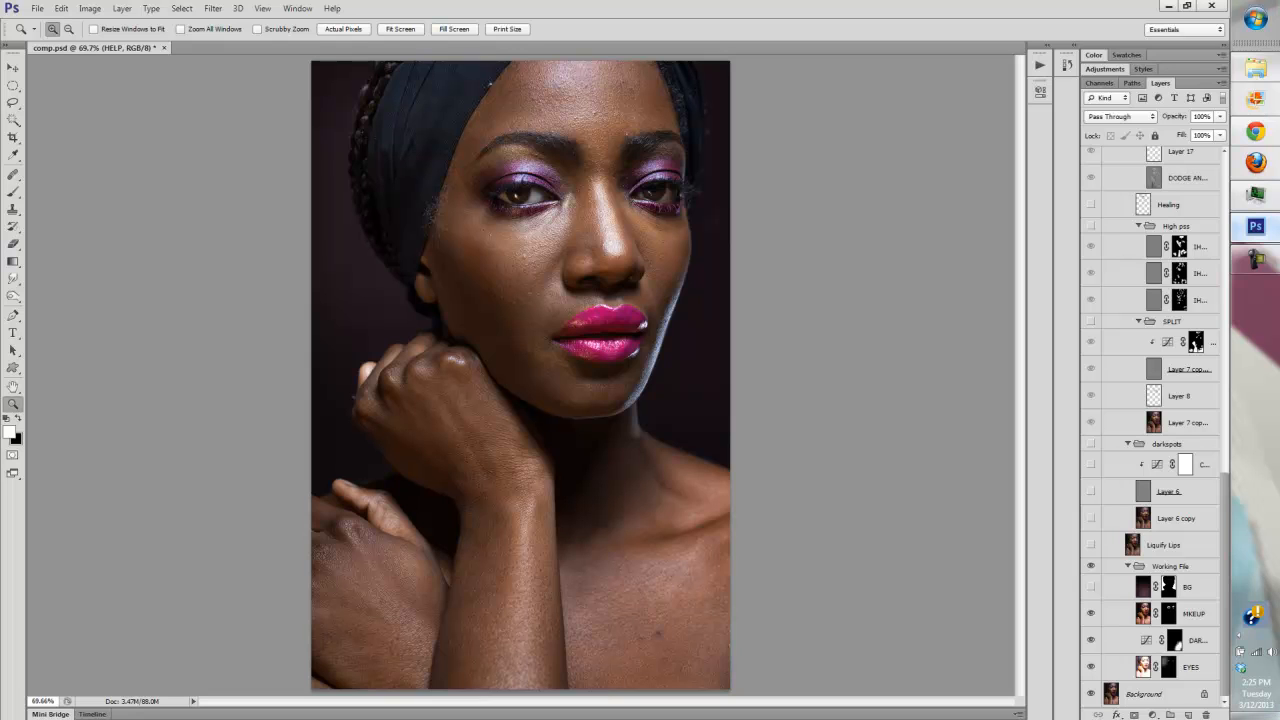
Turn on the BG layer and collapse the Working File group
left_click(1091, 586)
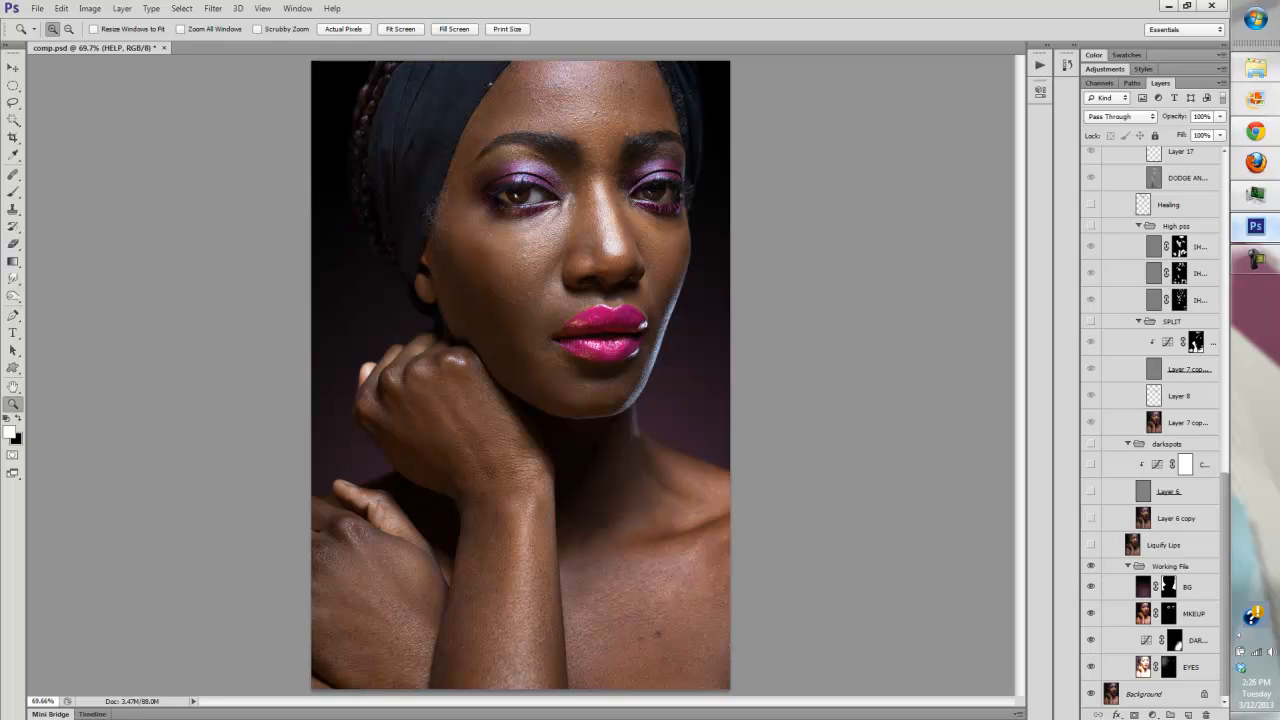
left_click(1128, 566)
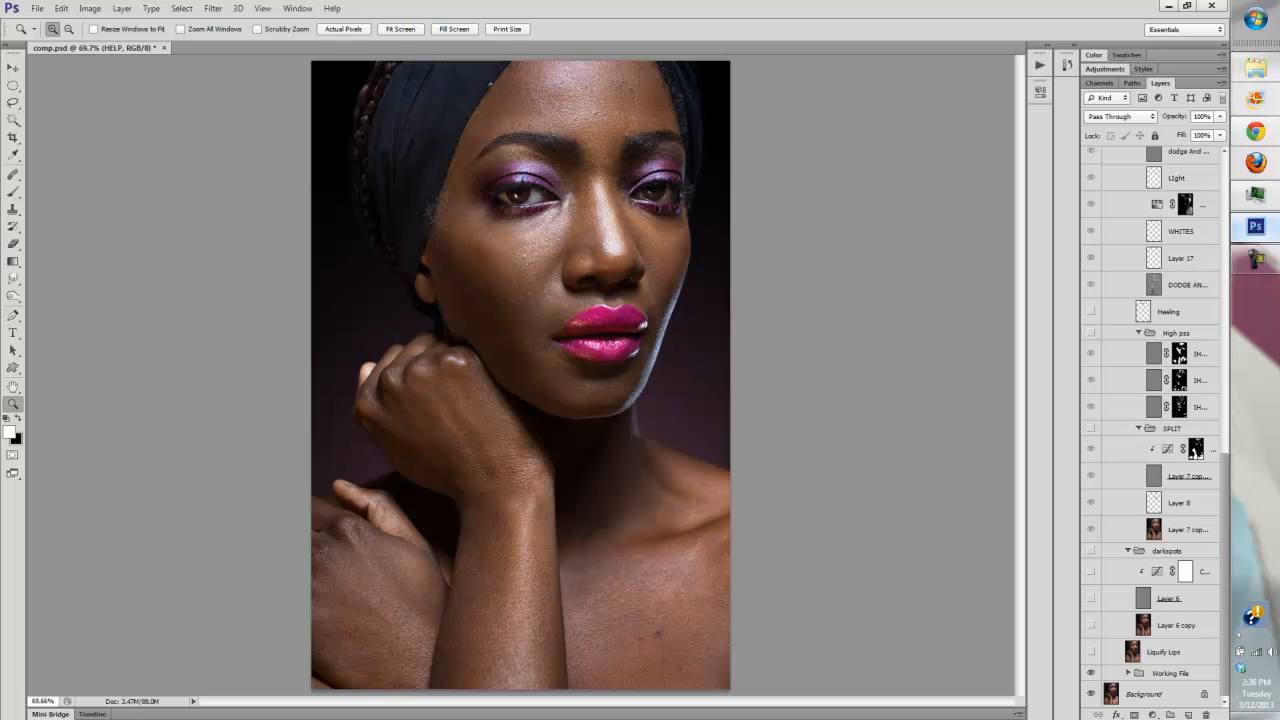
Turn on the Liquify Lips layer and compare the lip shape with and without it, inspecting the lips up close
left_click(1091, 651)
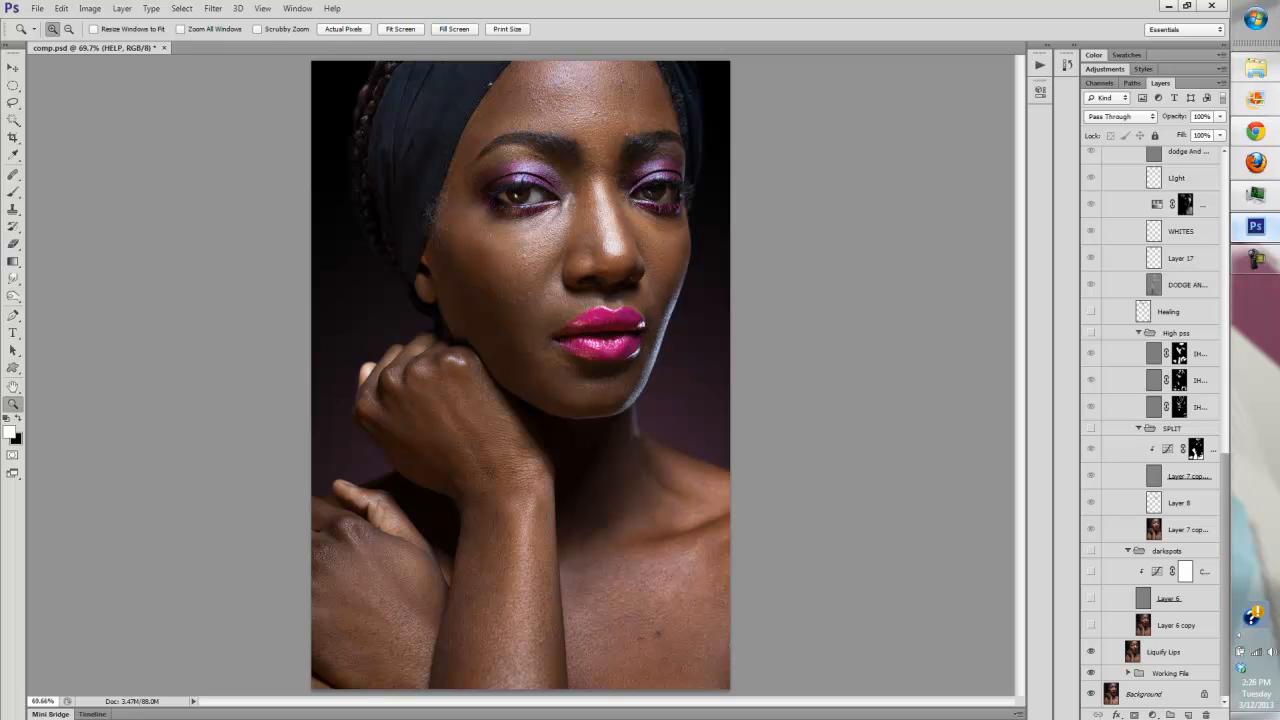
left_click(1091, 651)
left_click(1091, 651)
left_click_drag(500, 244, 648, 381)
left_click_drag(681, 406, 682, 407)
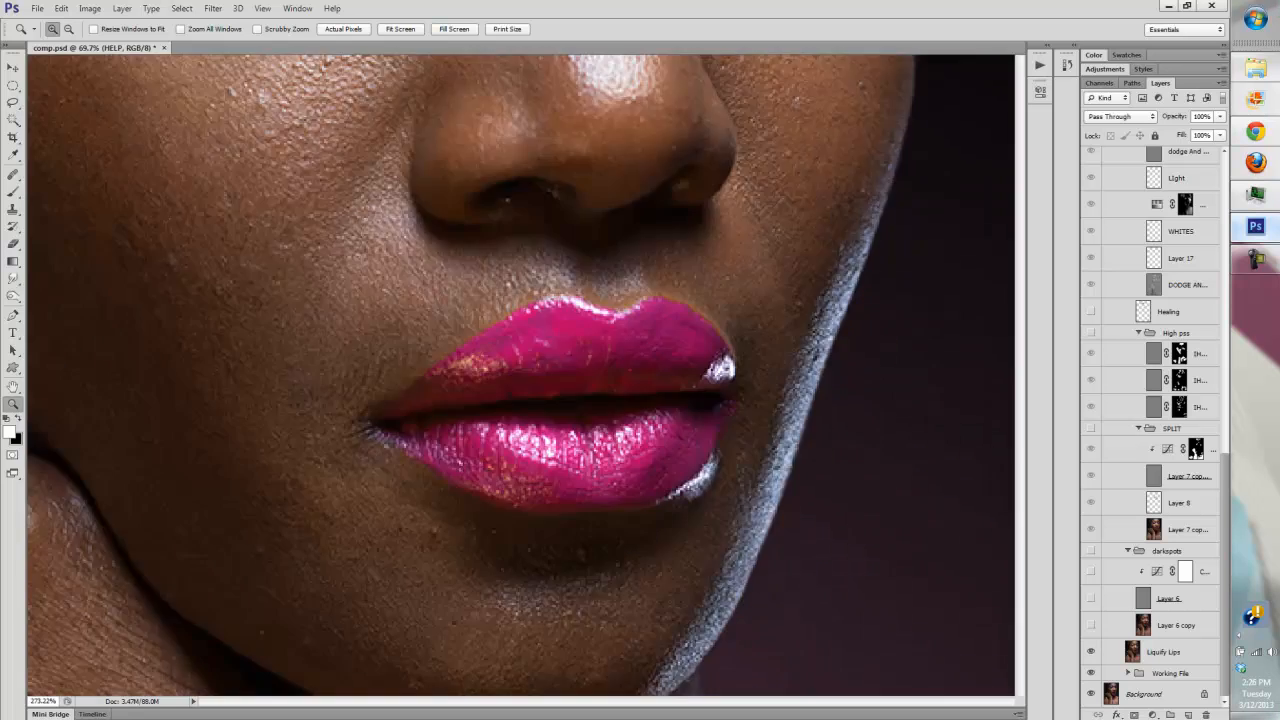
key("ctrl+0")
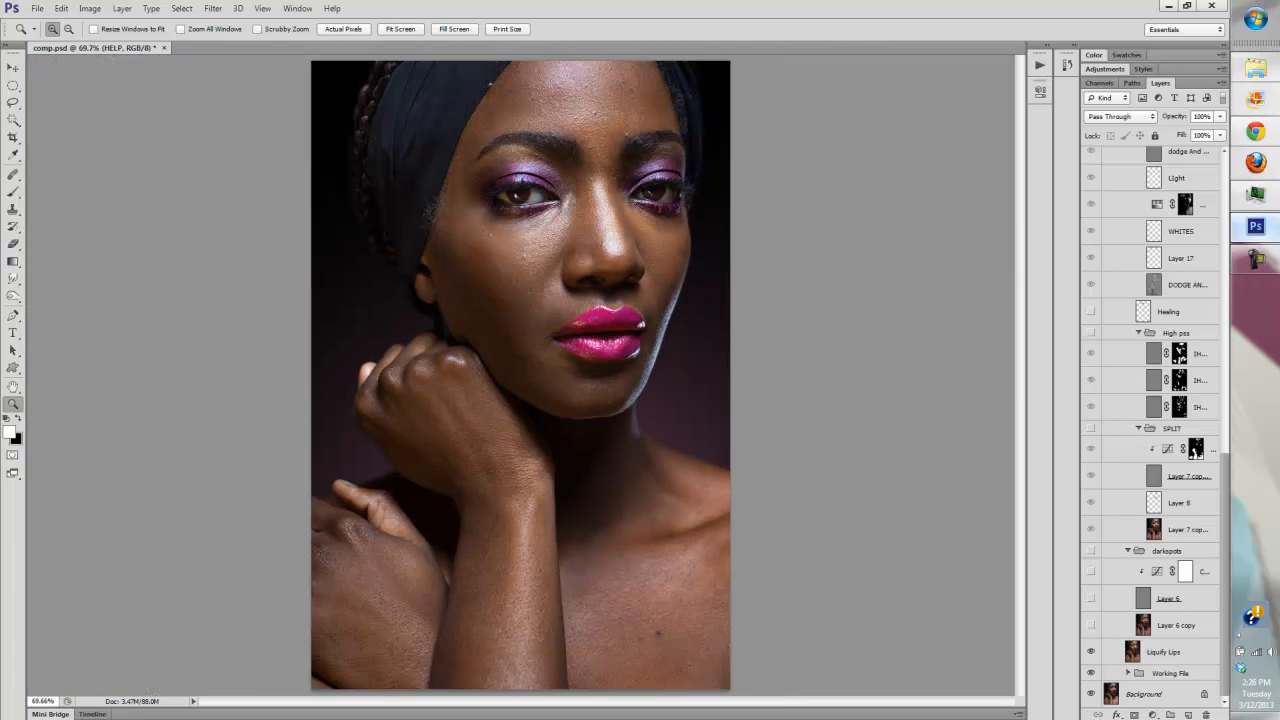
left_click(1091, 651)
left_click(1091, 651)
left_click(1091, 651)
left_click(1091, 651)
Turn on Layer 6 copy, Layer 6 and the clipped curves layer, and toggle the darkspots group to compare its effect
left_click(1091, 625)
left_click(1091, 625)
left_click(1091, 625)
left_click(1091, 598)
left_click(1091, 571)
left_click(1091, 550)
left_click(1091, 550)
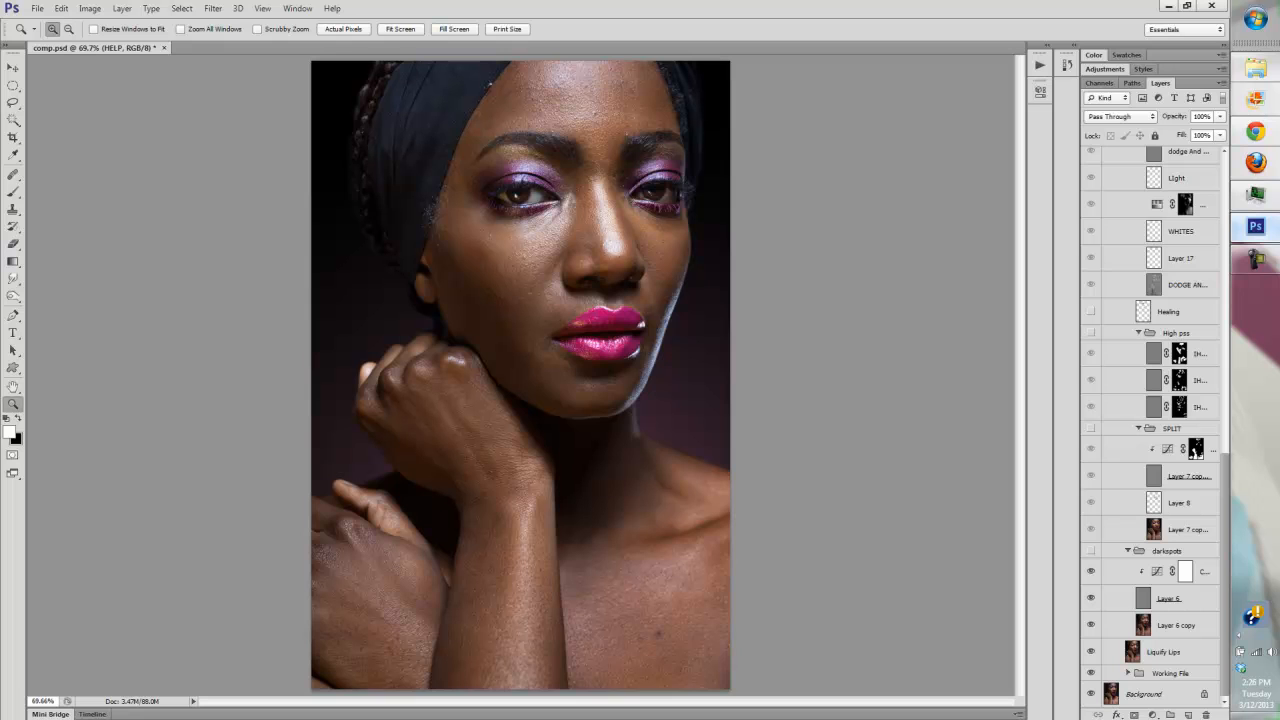
Examine the forearm skin up close with and without the darkspots curves layer, and fit the portrait back on screen
left_click_drag(499, 581, 576, 666)
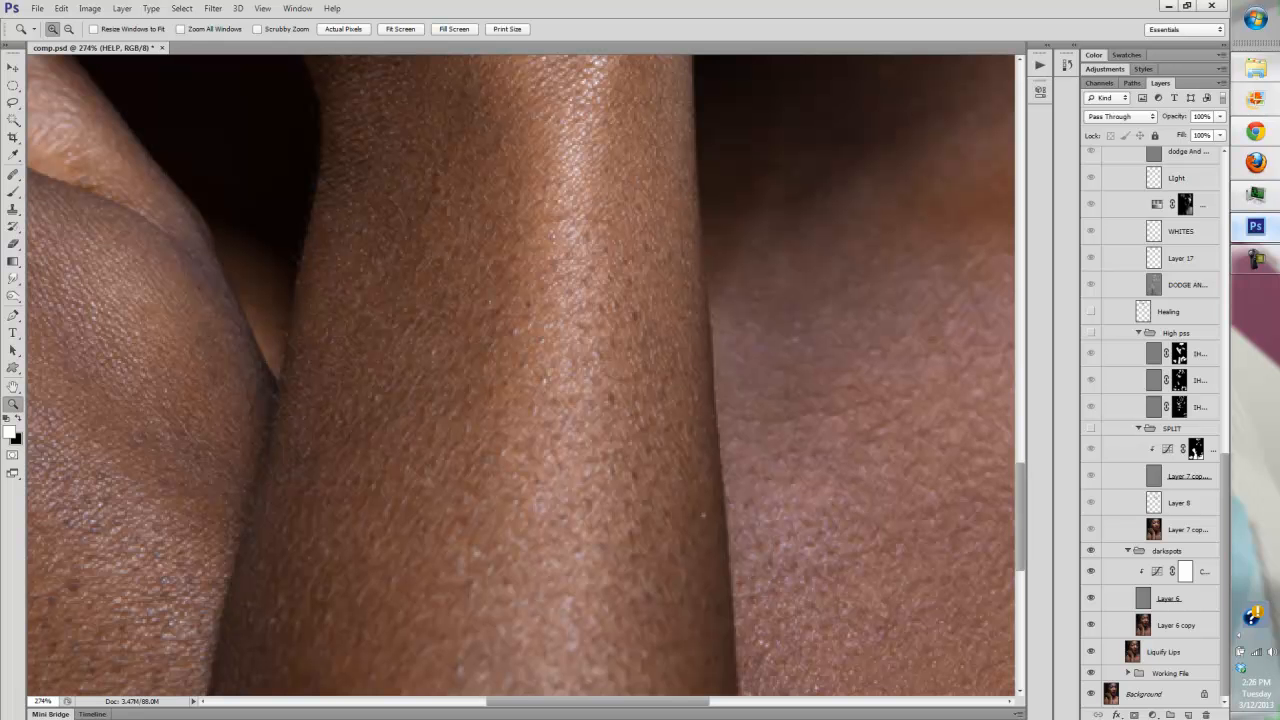
left_click(1091, 571)
left_click(1091, 571)
left_click_drag(381, 280, 698, 468)
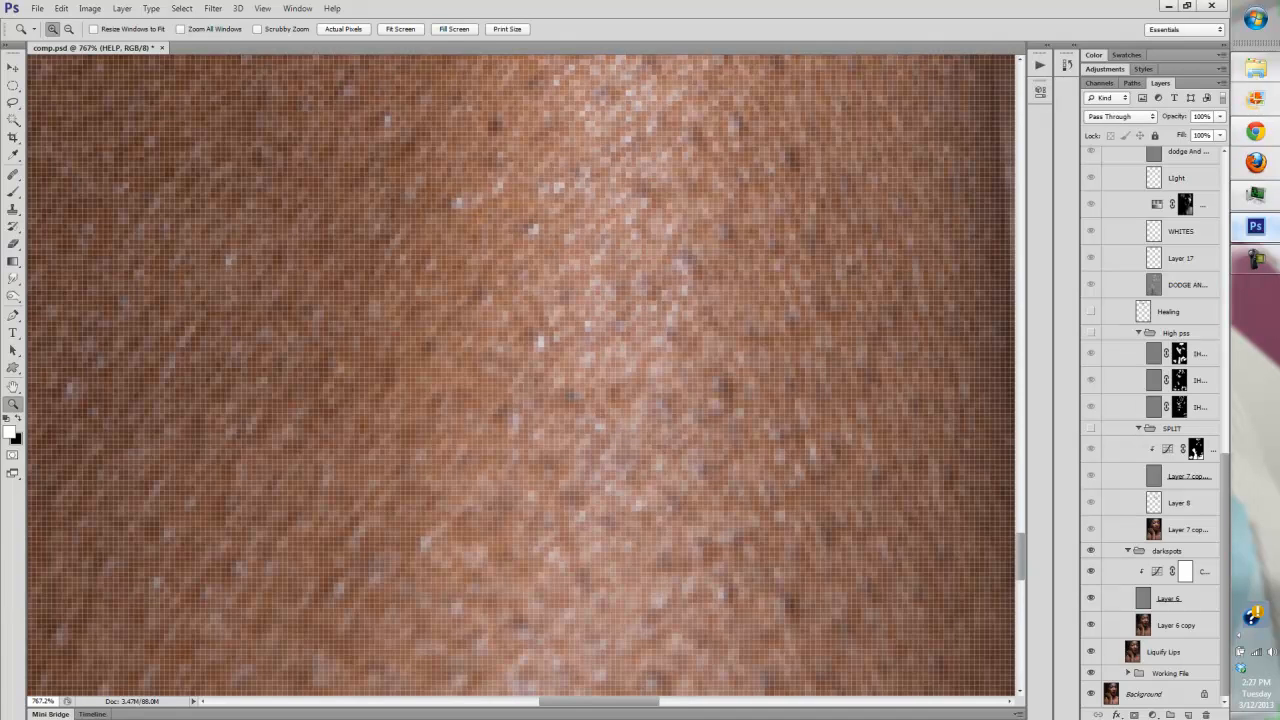
left_click(400, 28)
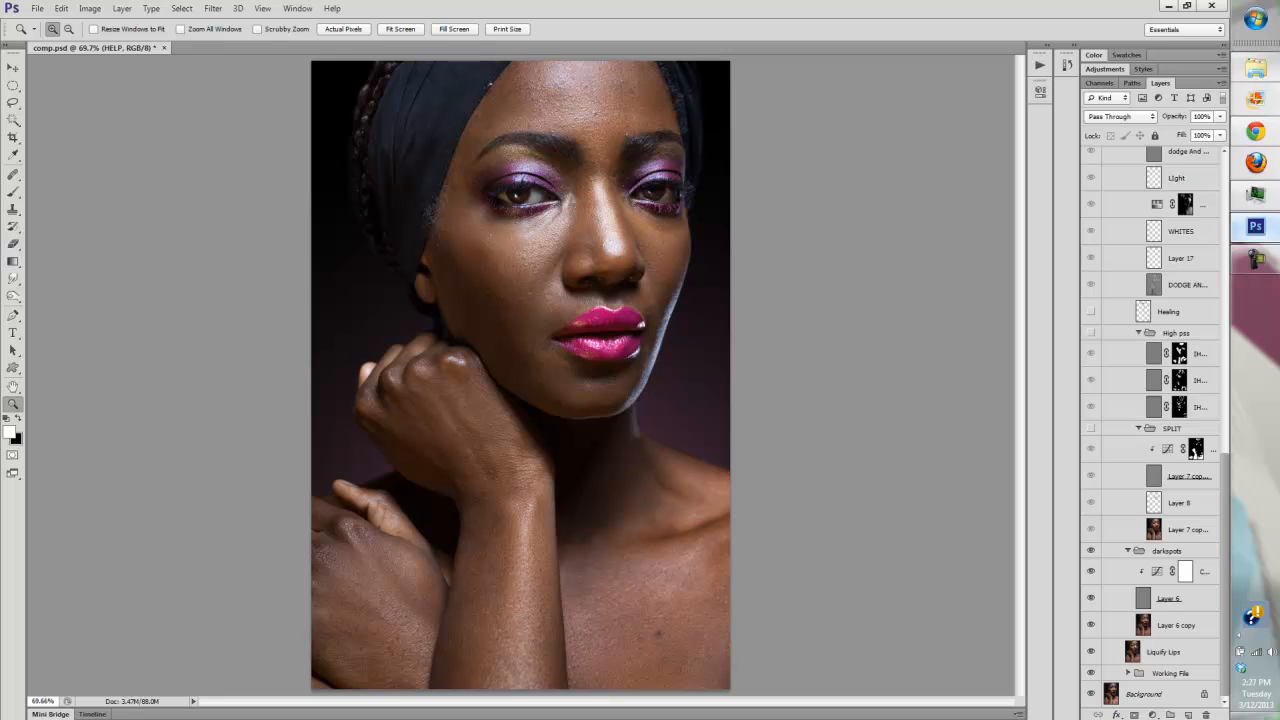
Toggle Layer 6, and demonstrate the darkspots curve by moving its black point to the graph's corner and back to the midpoint
left_click(1091, 597)
left_click(1091, 597)
double_click(1157, 571)
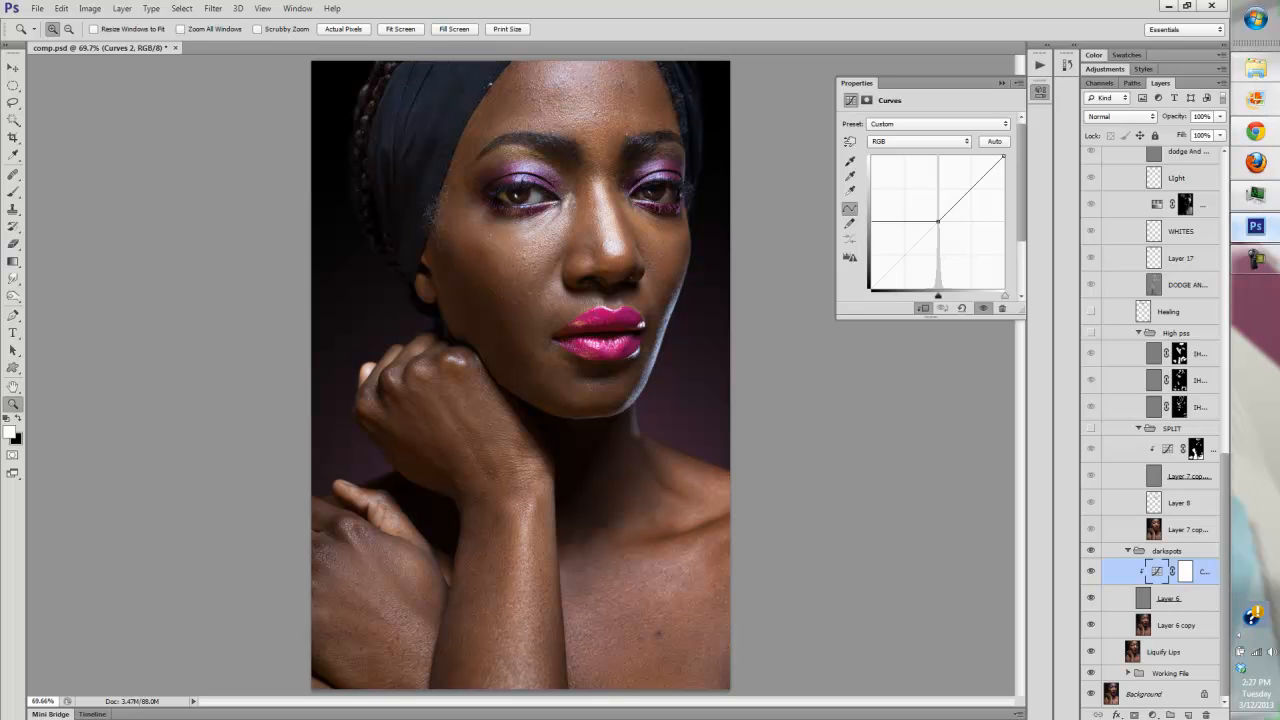
left_click_drag(938, 221, 871, 288)
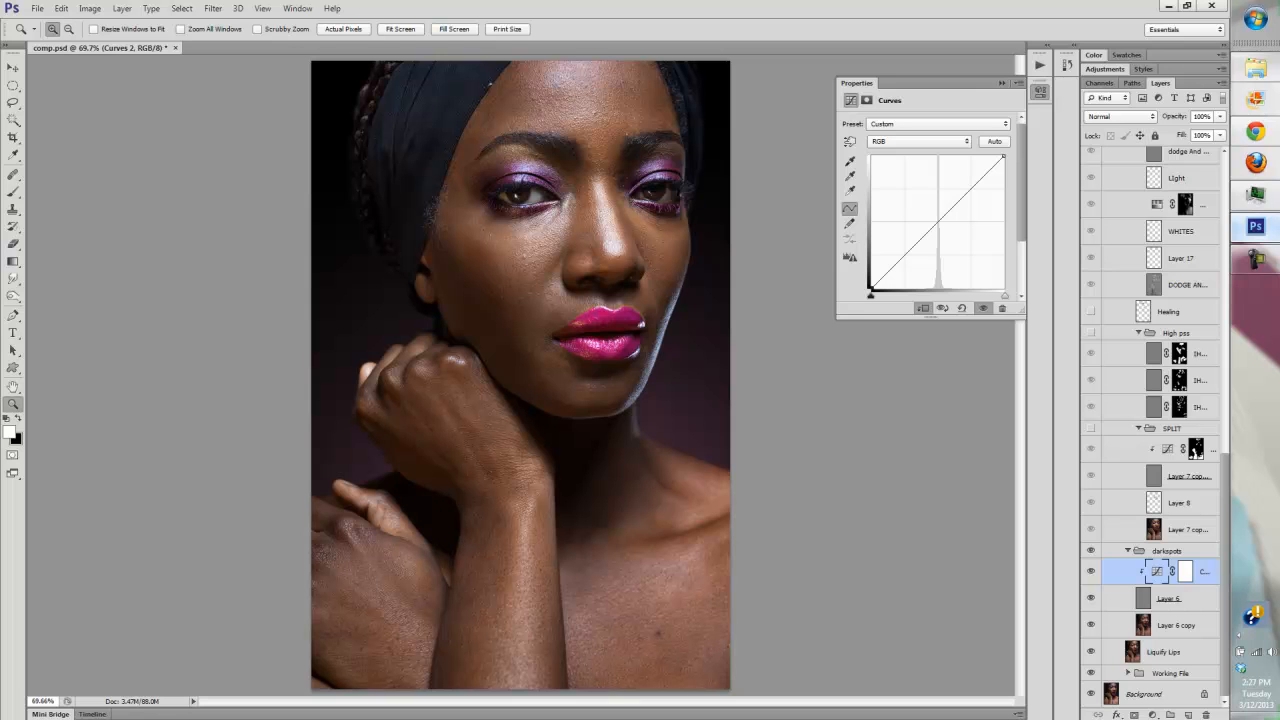
left_click_drag(871, 289, 938, 220)
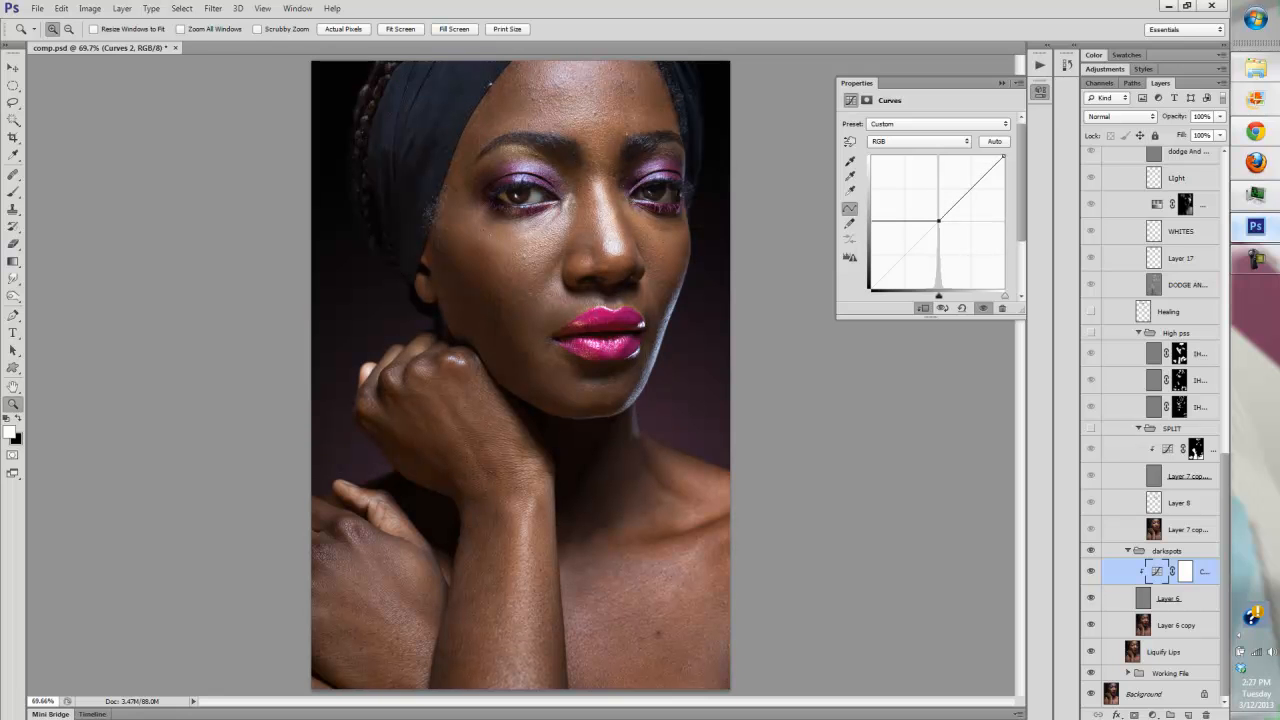
left_click(1002, 83)
Compare the cheek skin at 300% with and without the darkspots group, and fit the portrait back on screen
left_click_drag(556, 254, 614, 286)
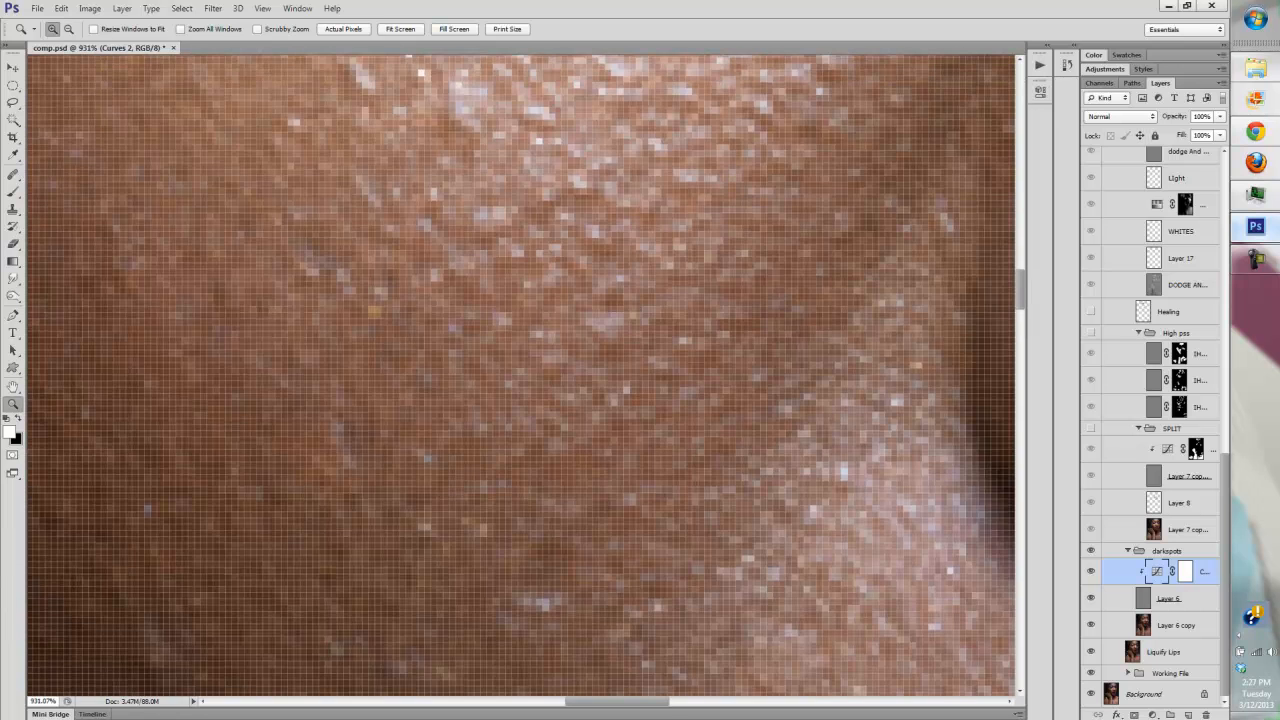
left_click(343, 29)
key("ctrl+plus")
key("ctrl+plus")
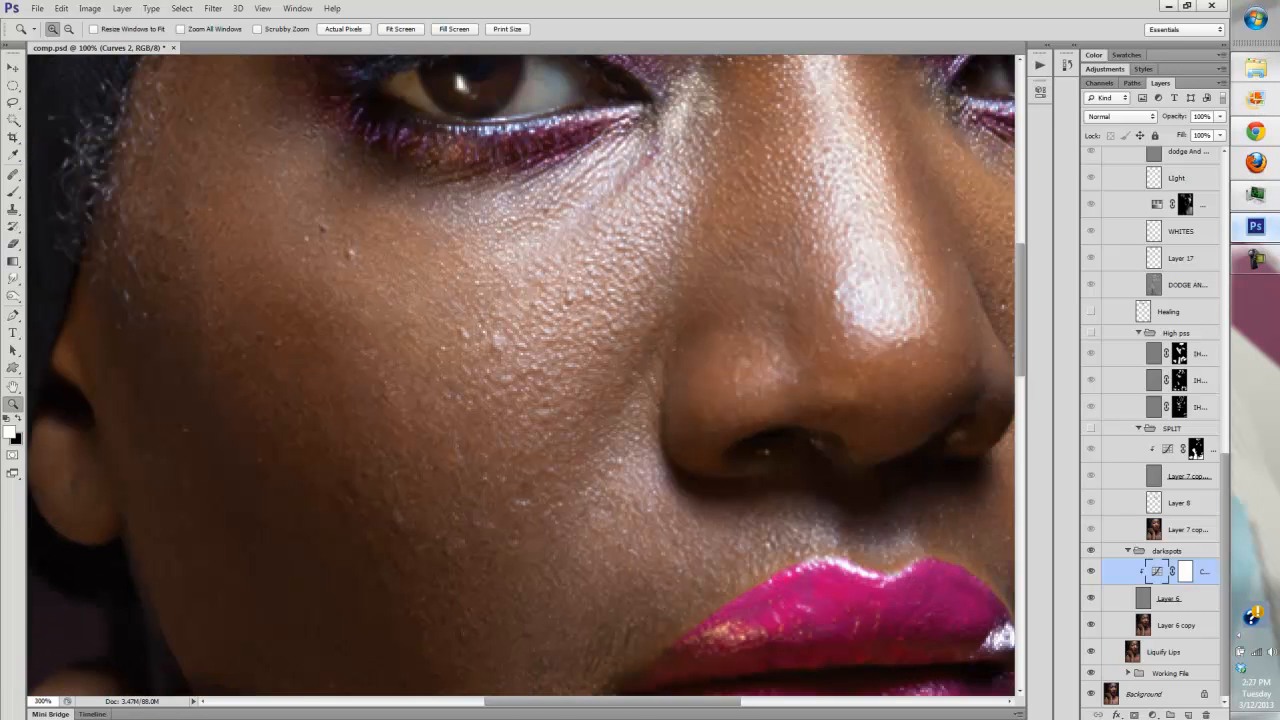
left_click(1091, 550)
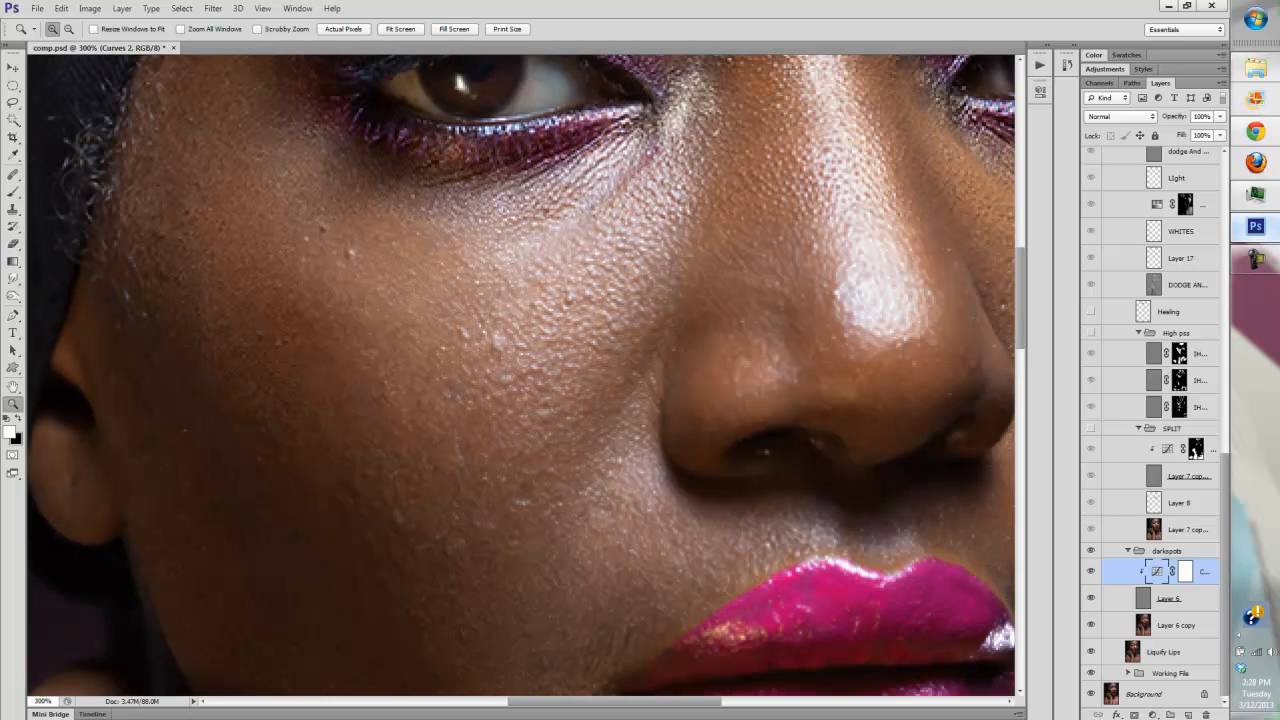
left_click(400, 29)
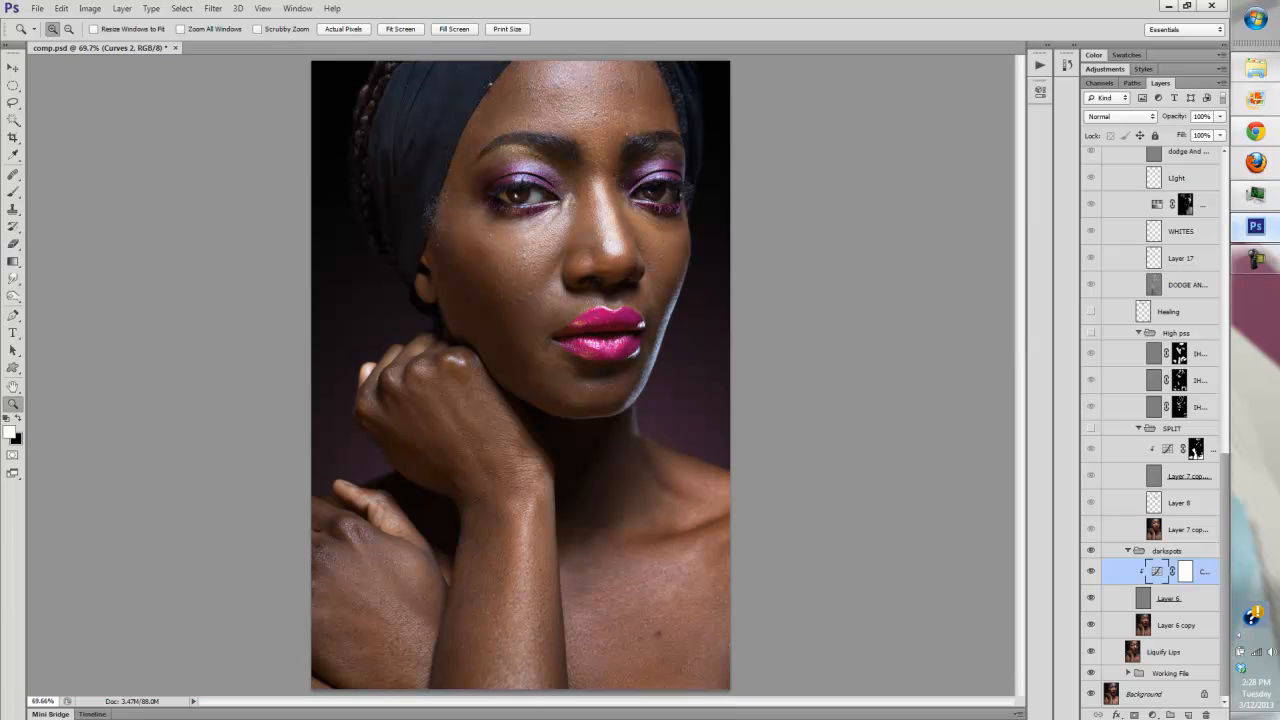
Turn on the SPLIT group and compare the forearm skin at 300% with and without its masked curves layer
left_click(1091, 428)
left_click_drag(454, 546, 553, 592)
left_click(343, 29)
left_click(516, 431)
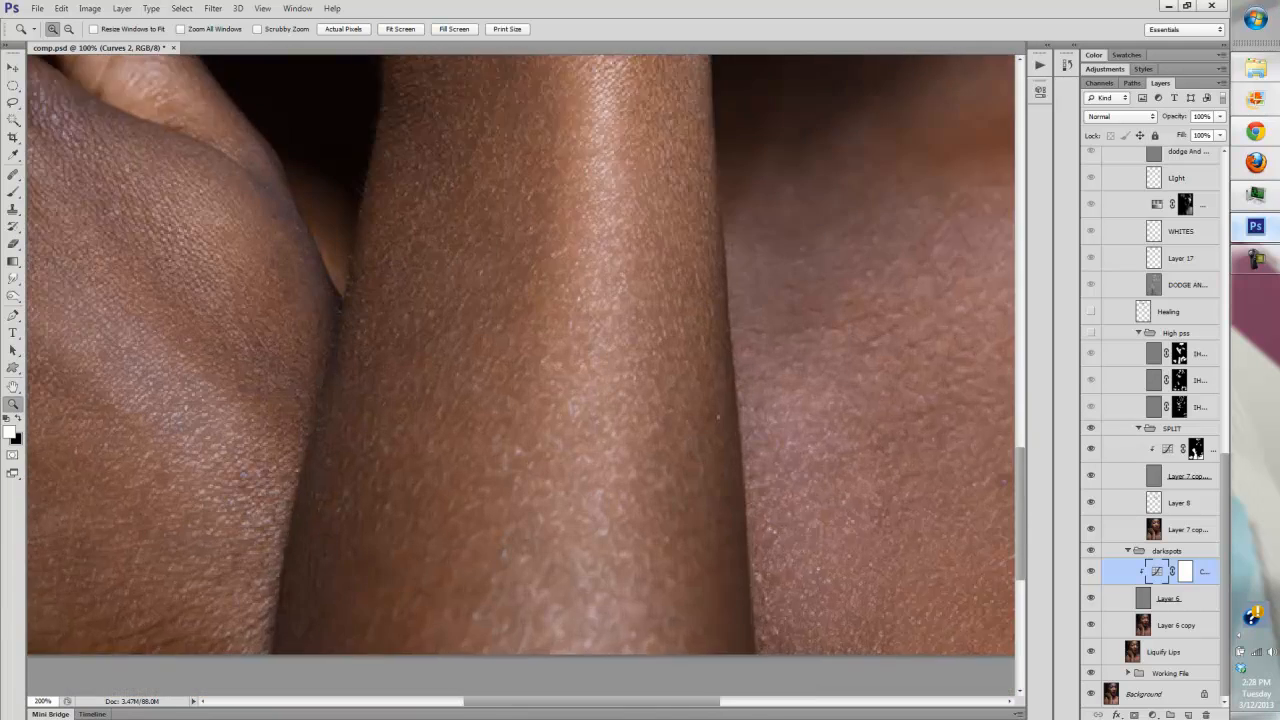
left_click(518, 434)
left_click(1091, 449)
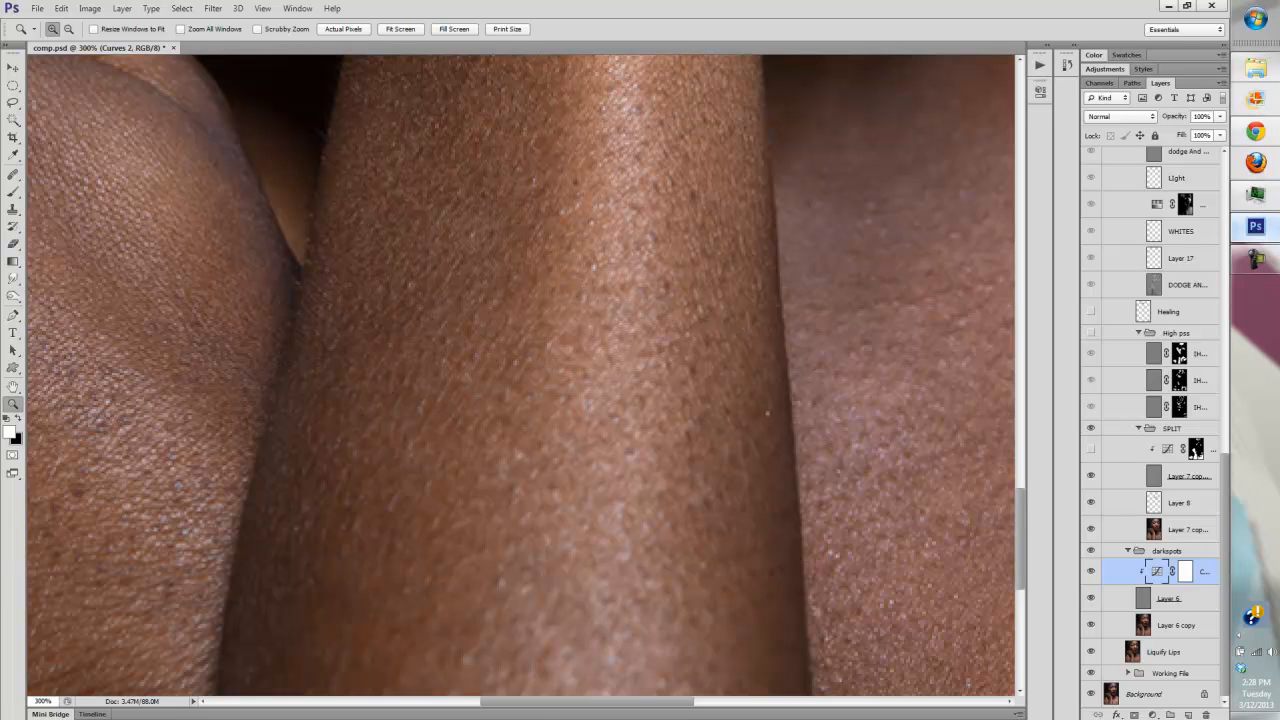
left_click(1091, 449)
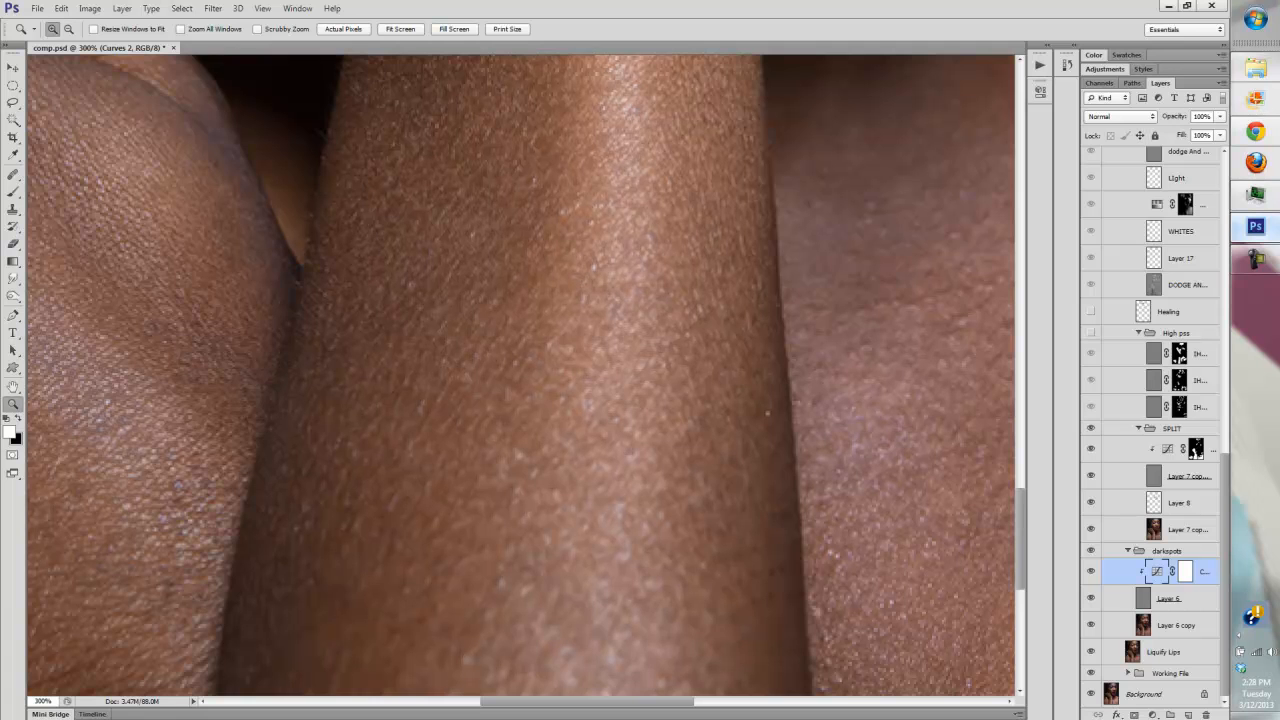
Toggle the SPLIT group's masked curves layer to recheck the forearm texture, and fit the portrait back on screen
left_click(1091, 449)
left_click(1091, 449)
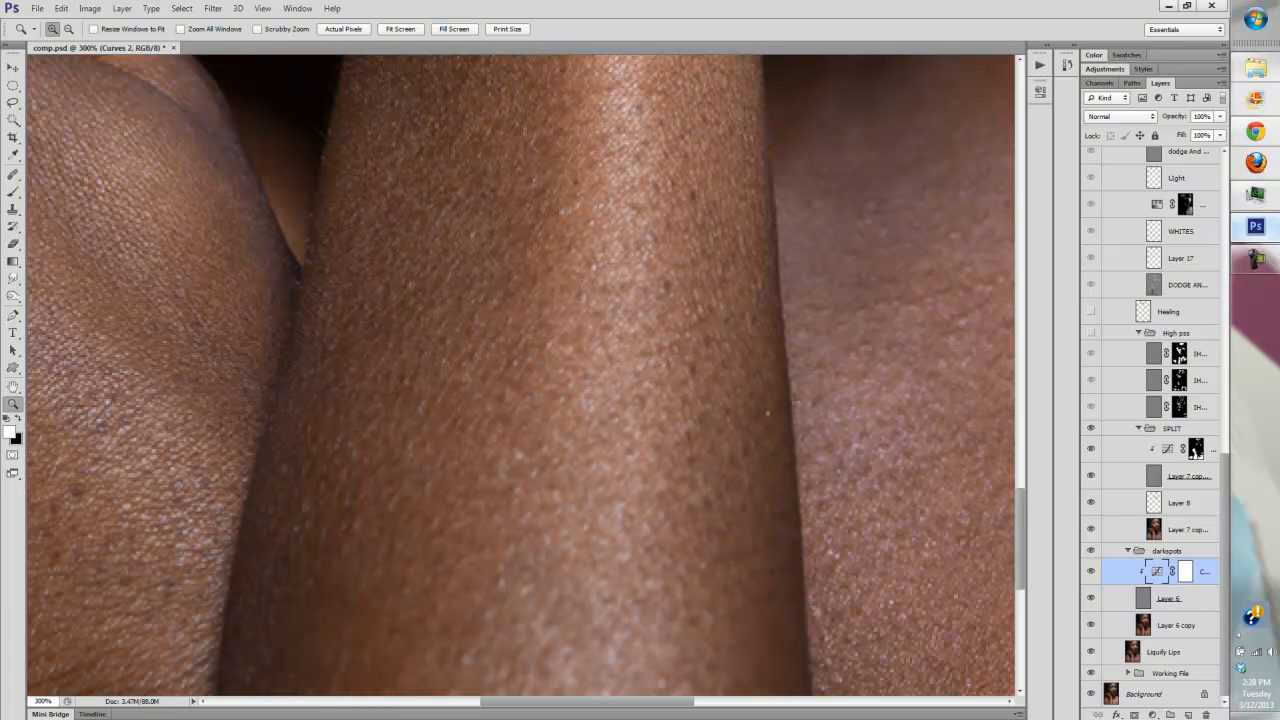
left_click(1091, 449)
left_click(1091, 449)
left_click(1091, 449)
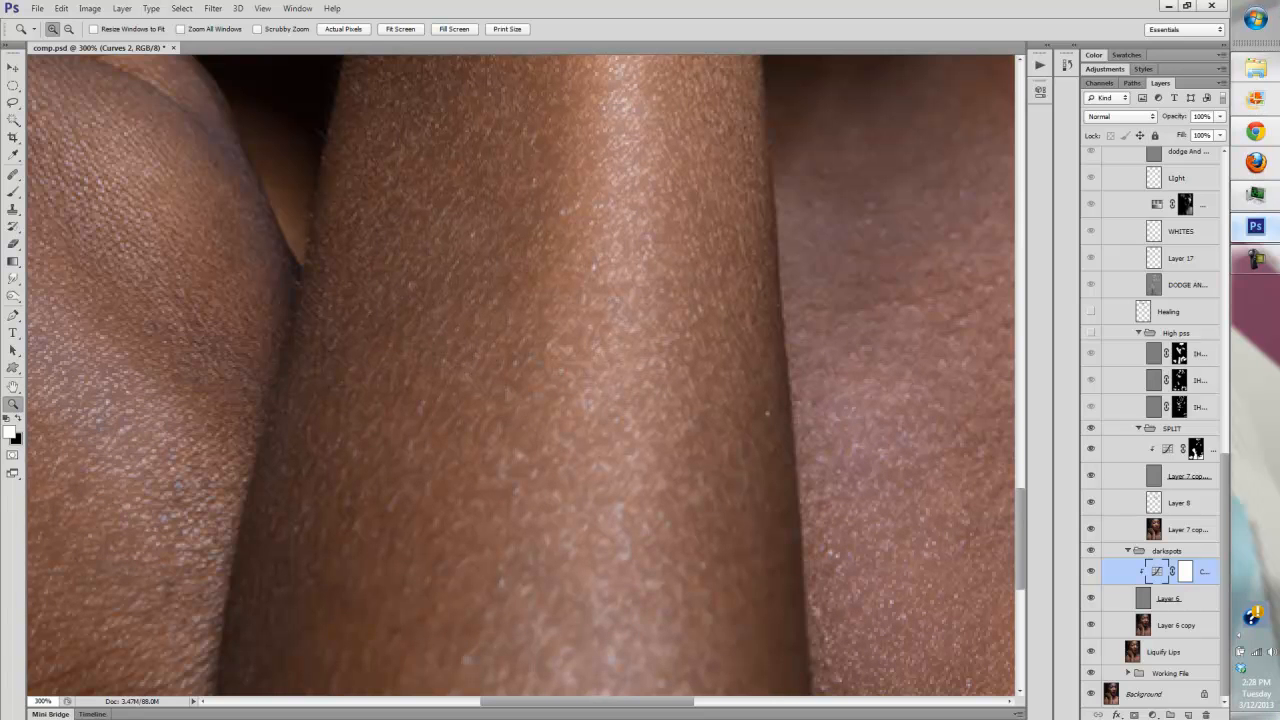
left_click(400, 28)
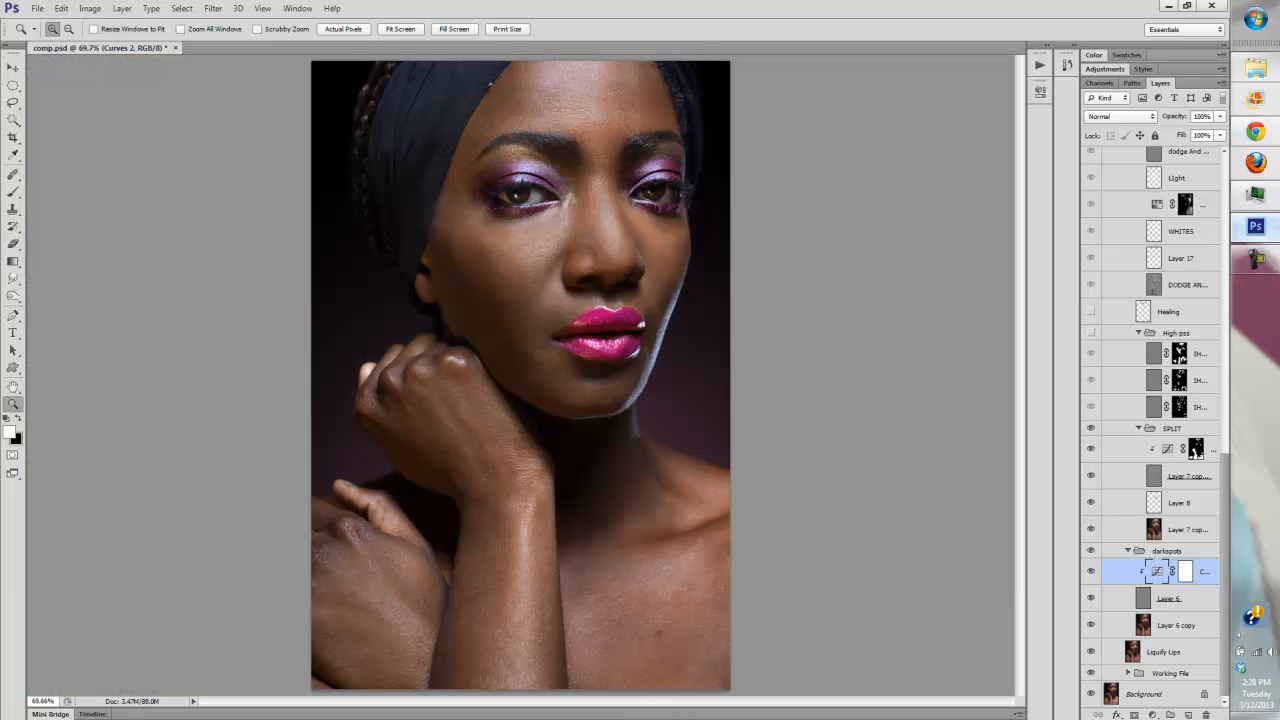
Compare the portrait's skin with and without Layer 8 in the SPLIT group
left_click(1091, 502)
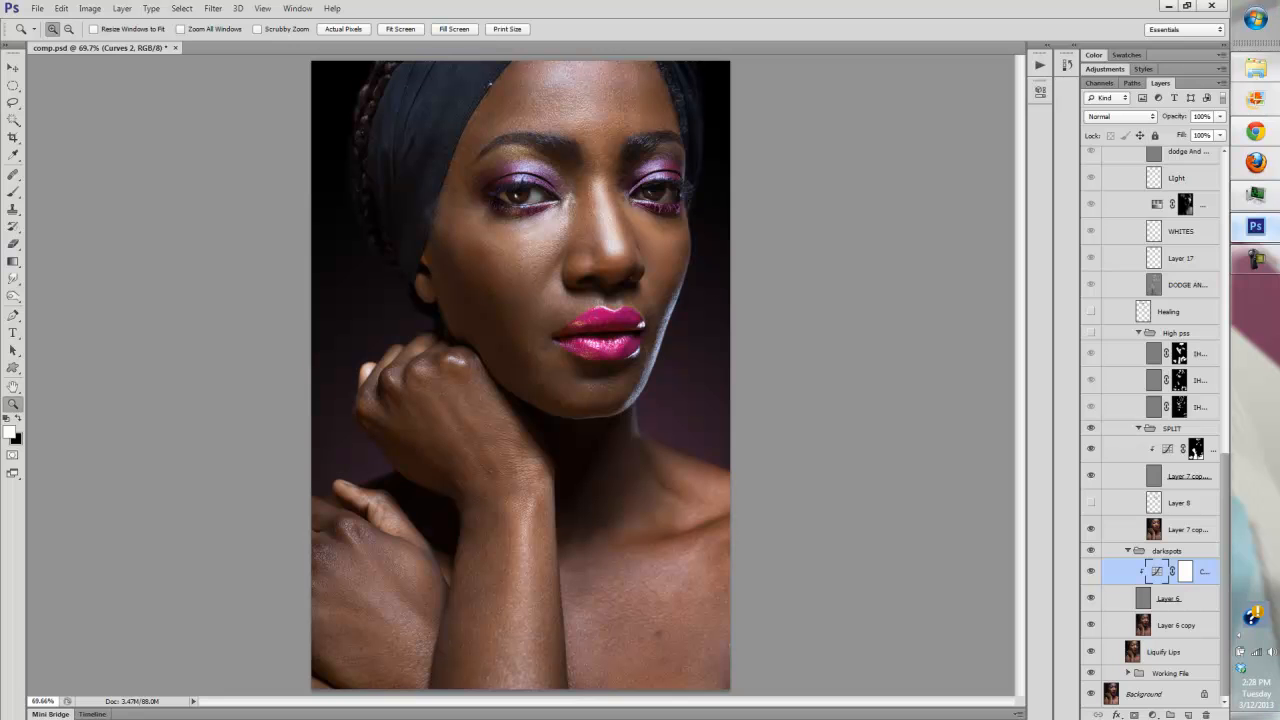
left_click(1091, 502)
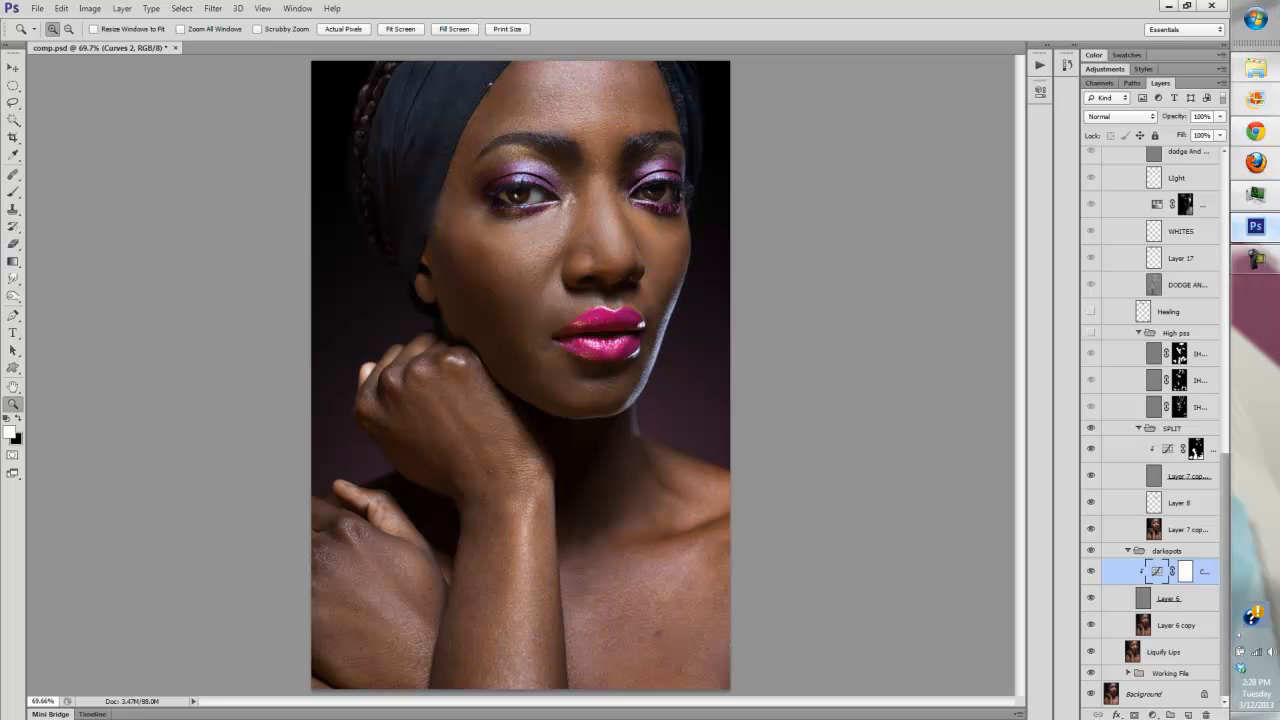
left_click(1091, 502)
left_click(1091, 502)
Collapse the SPLIT group, turn on the High pss group, and hide its three masked layers
left_click(1138, 428)
left_click(1091, 440)
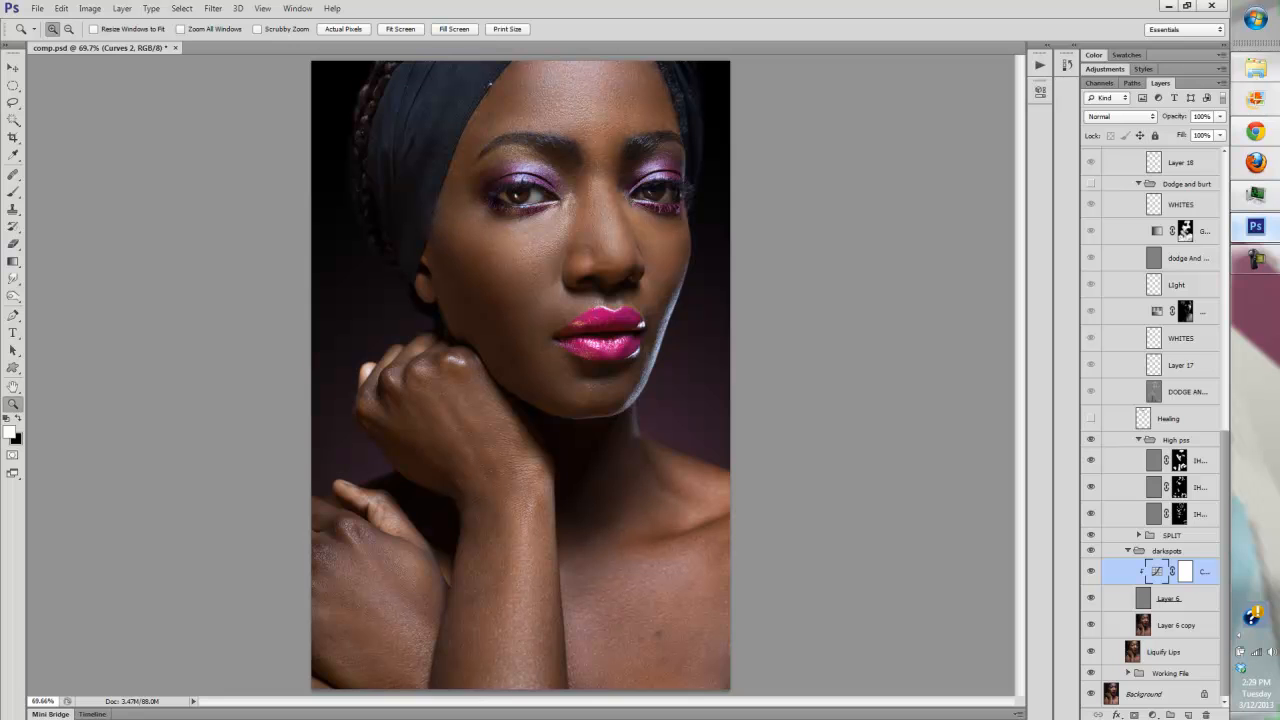
left_click(1091, 487)
left_click(1091, 460)
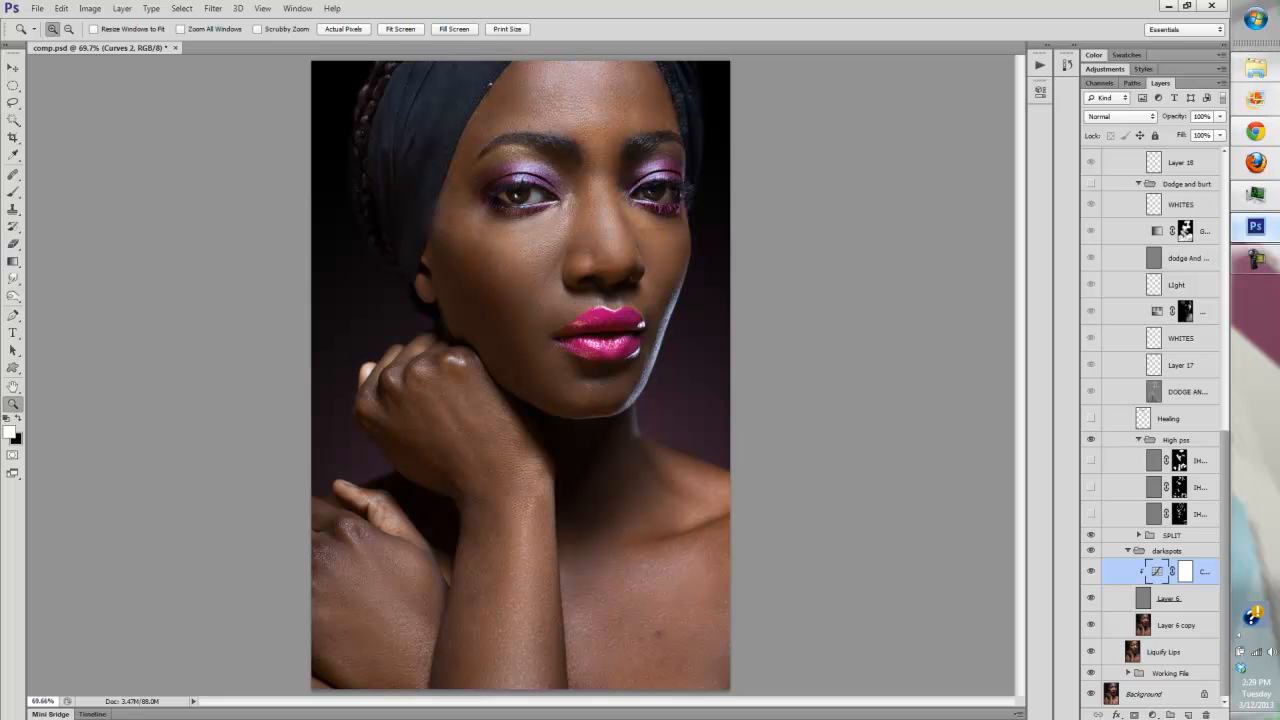
Turn on the lowest layer of the High pss group and compare the skin with and without it
left_click(1091, 514)
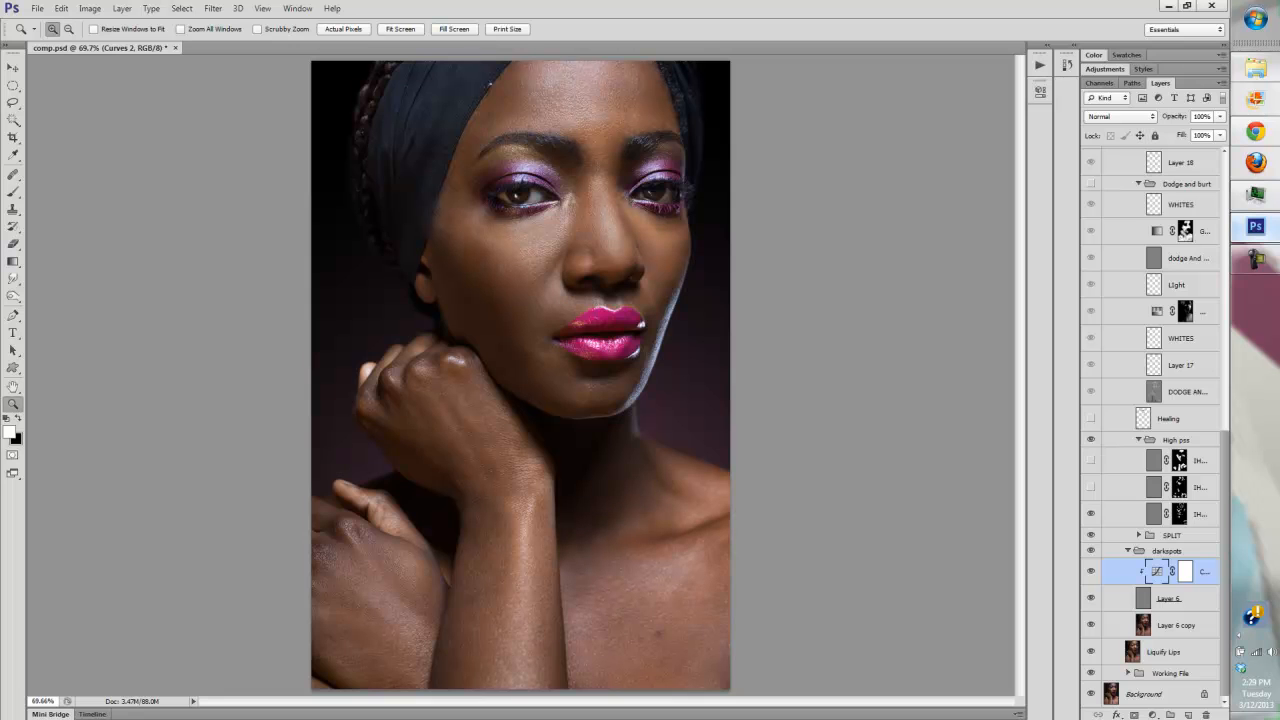
left_click(1091, 514)
left_click(1091, 514)
left_click(1091, 514)
left_click(1091, 514)
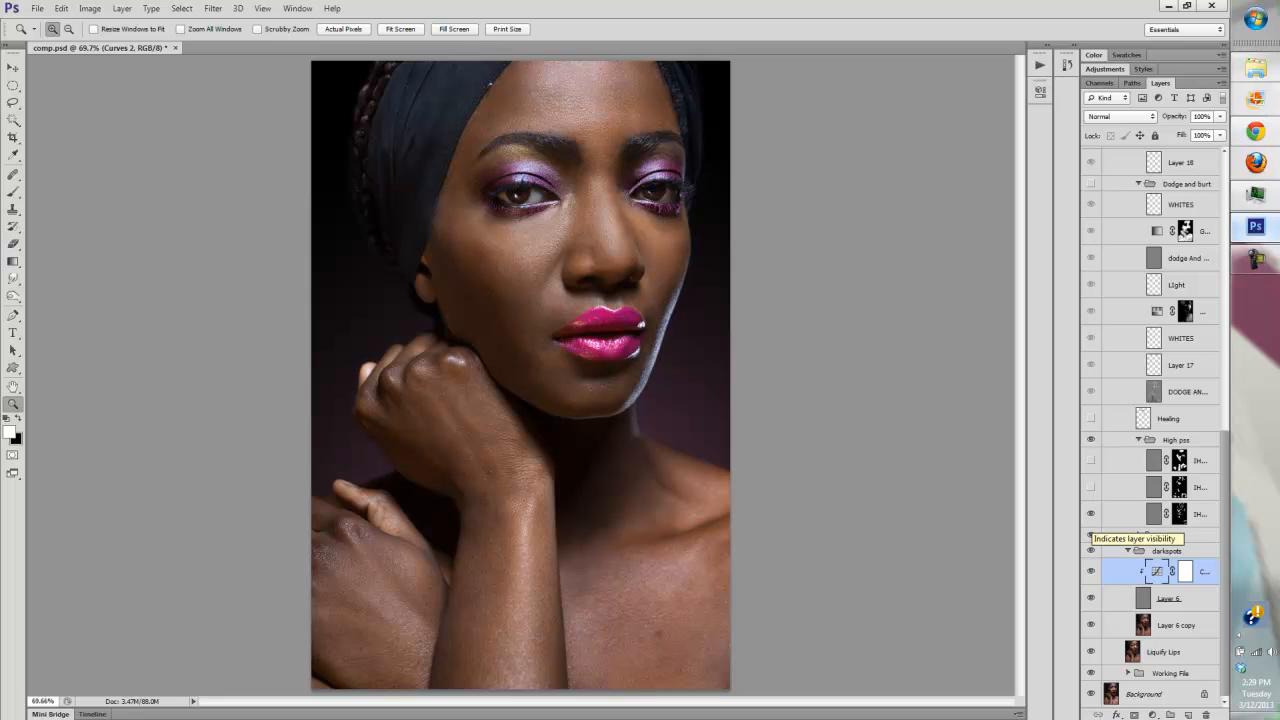
Turn on the middle High pss layer, compare the skin with and without it, and turn on the group's uppermost layer
left_click(1091, 487)
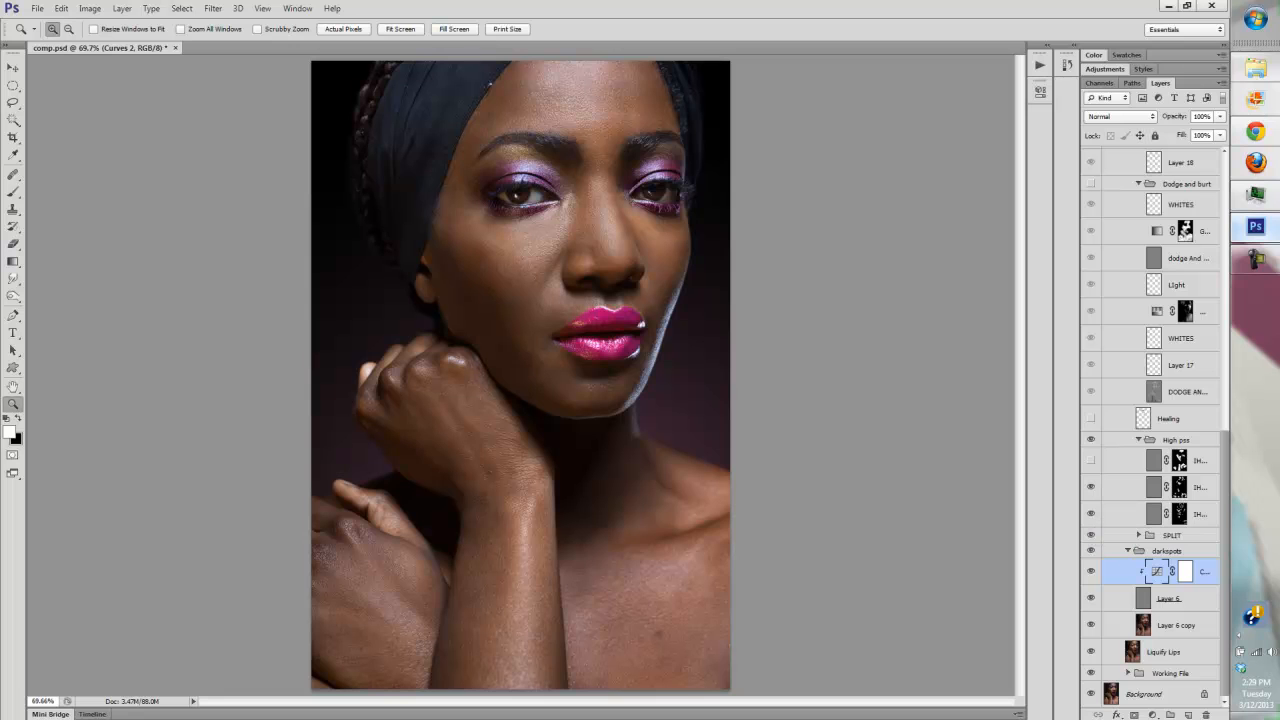
left_click(1154, 487)
left_click(1091, 487)
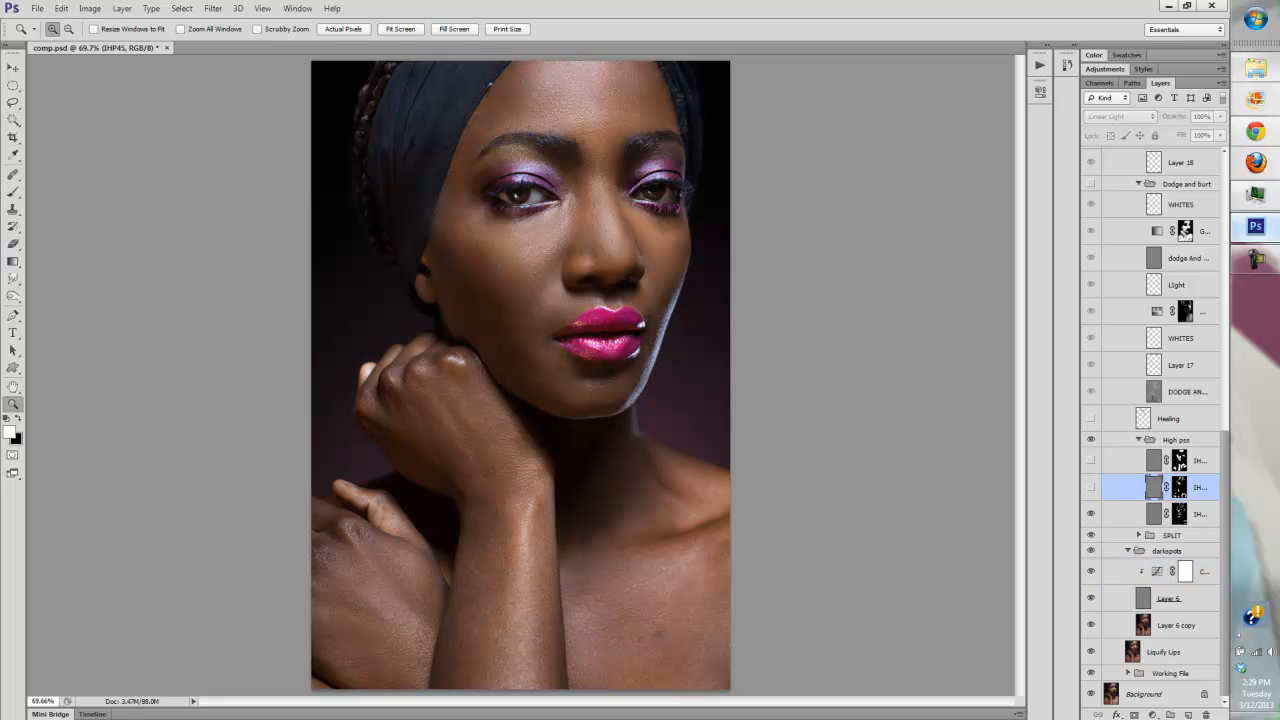
left_click(1091, 487)
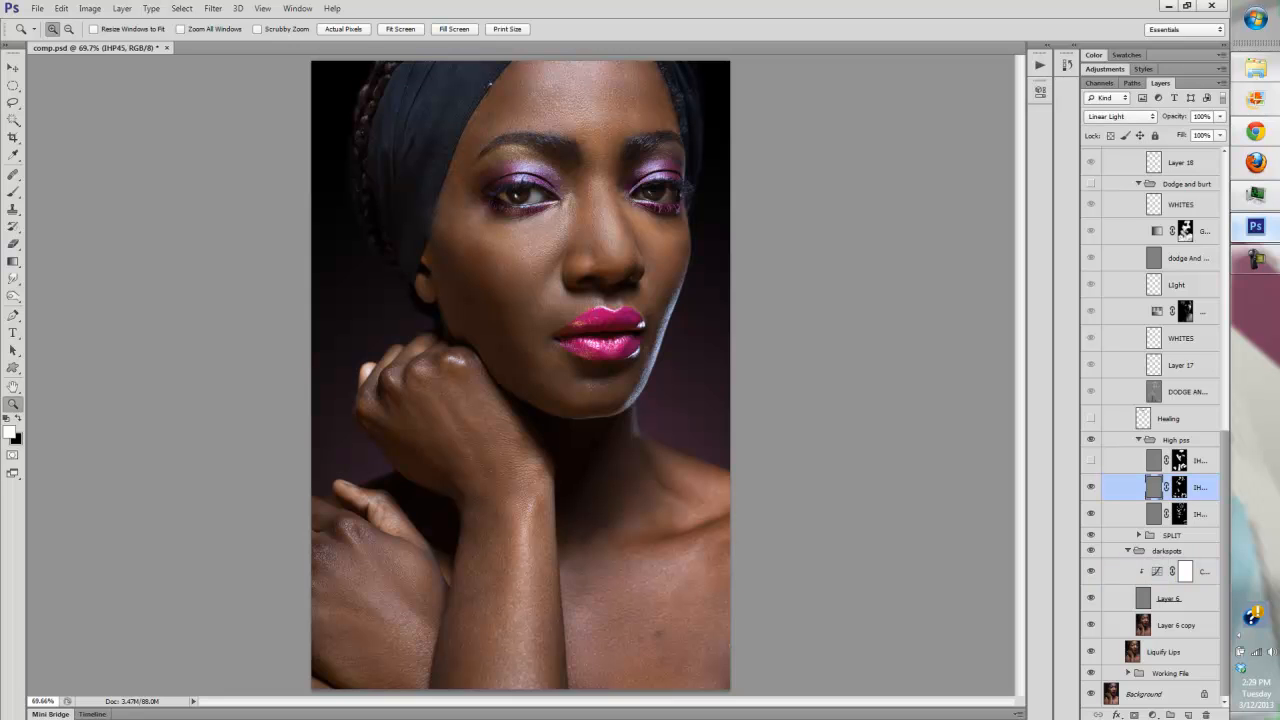
left_click(1091, 460)
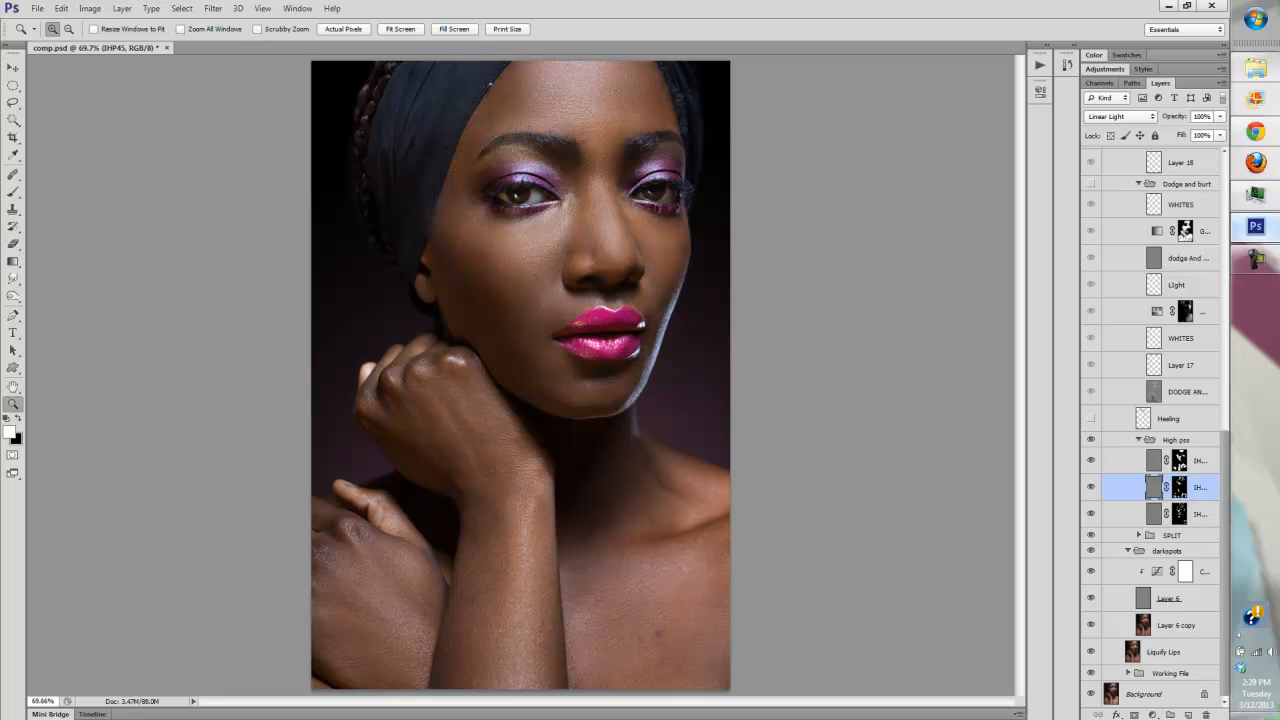
Collapse the High pss group and compare the portrait with and without the whole group
left_click(1176, 440)
left_click(1138, 440)
left_click(1090, 520)
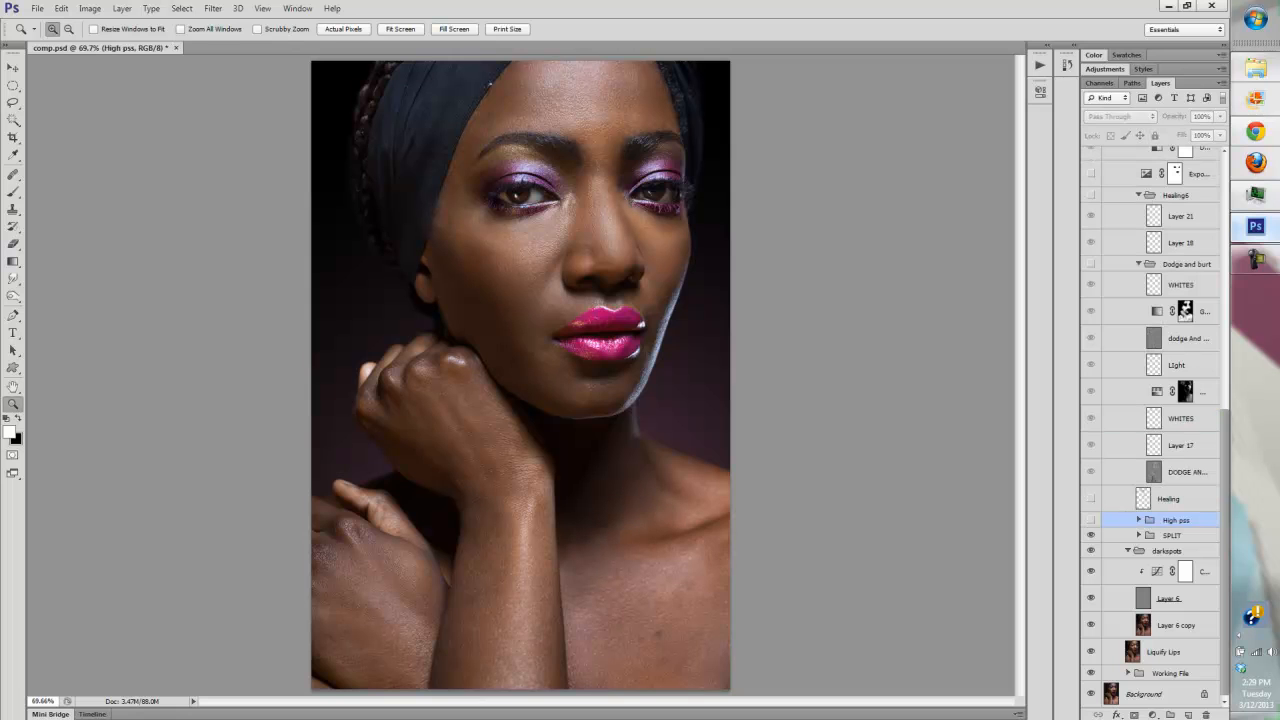
left_click(1090, 520)
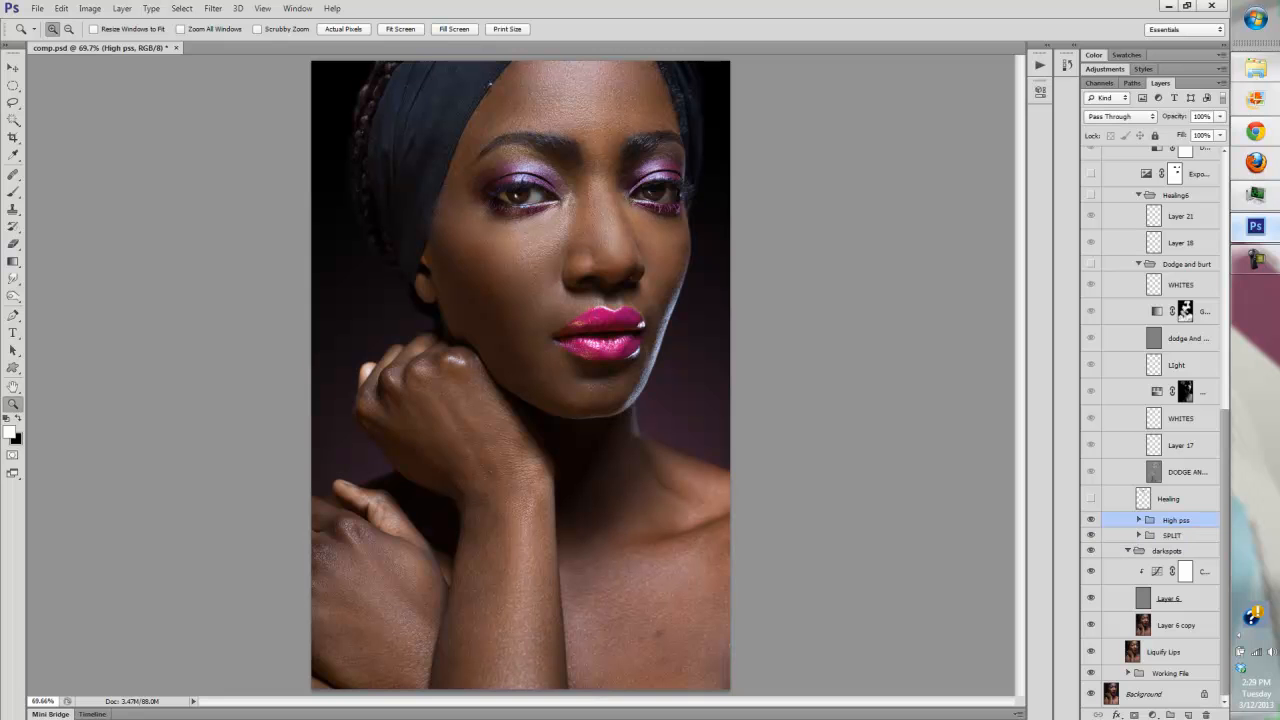
Compare the portrait with and without the Healing layer, leaving the layer visible
left_click(1090, 498)
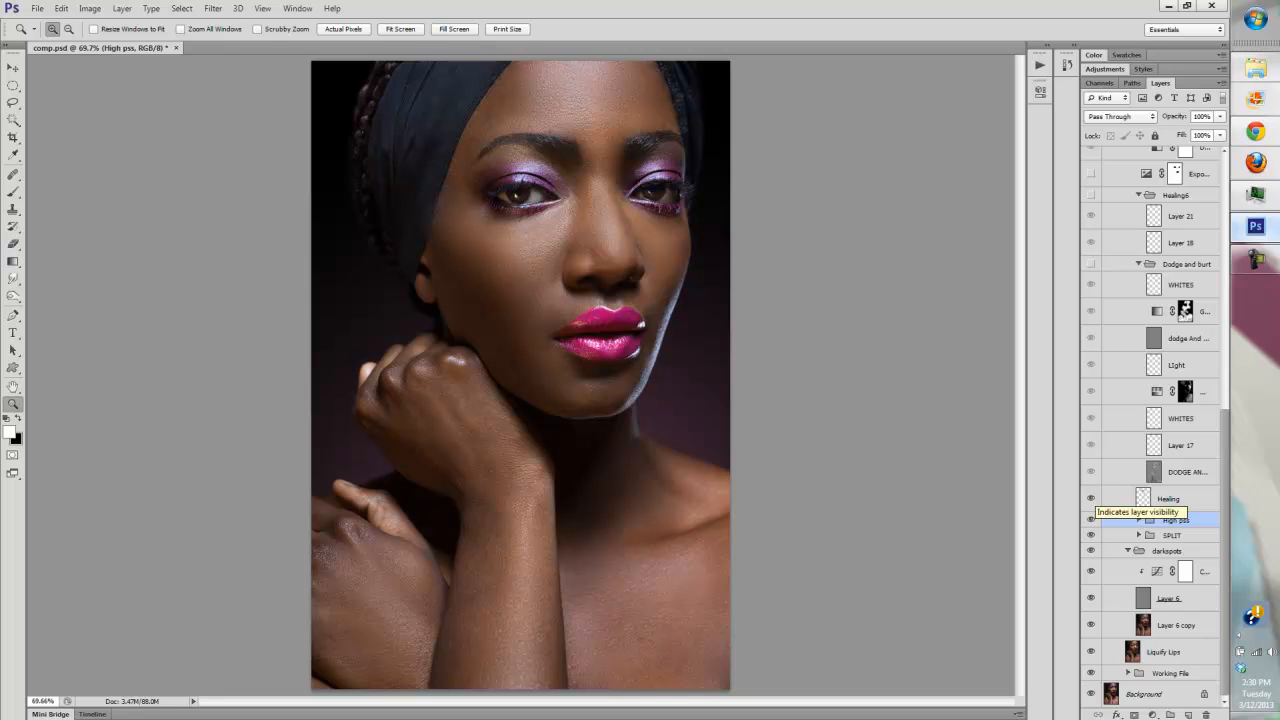
left_click(1091, 498)
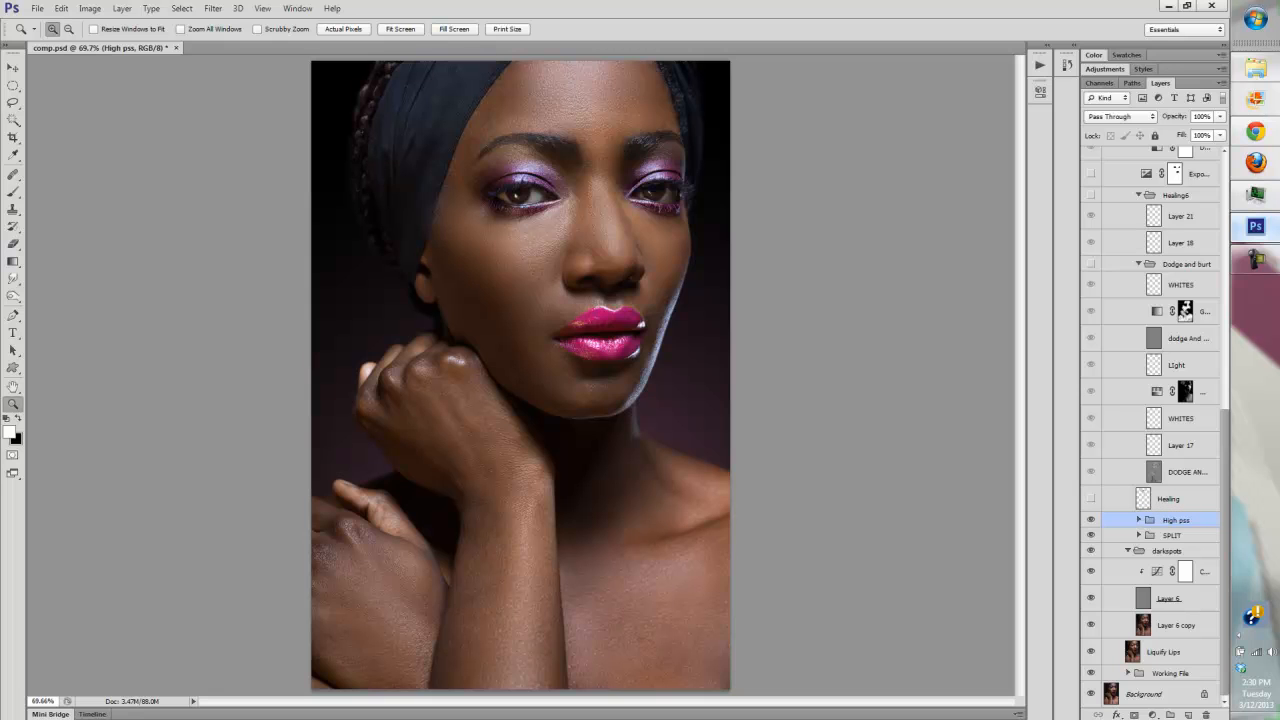
left_click(1091, 498)
Compare the portrait's light and shadow with and without the Dodge and burt group
left_click(1091, 264)
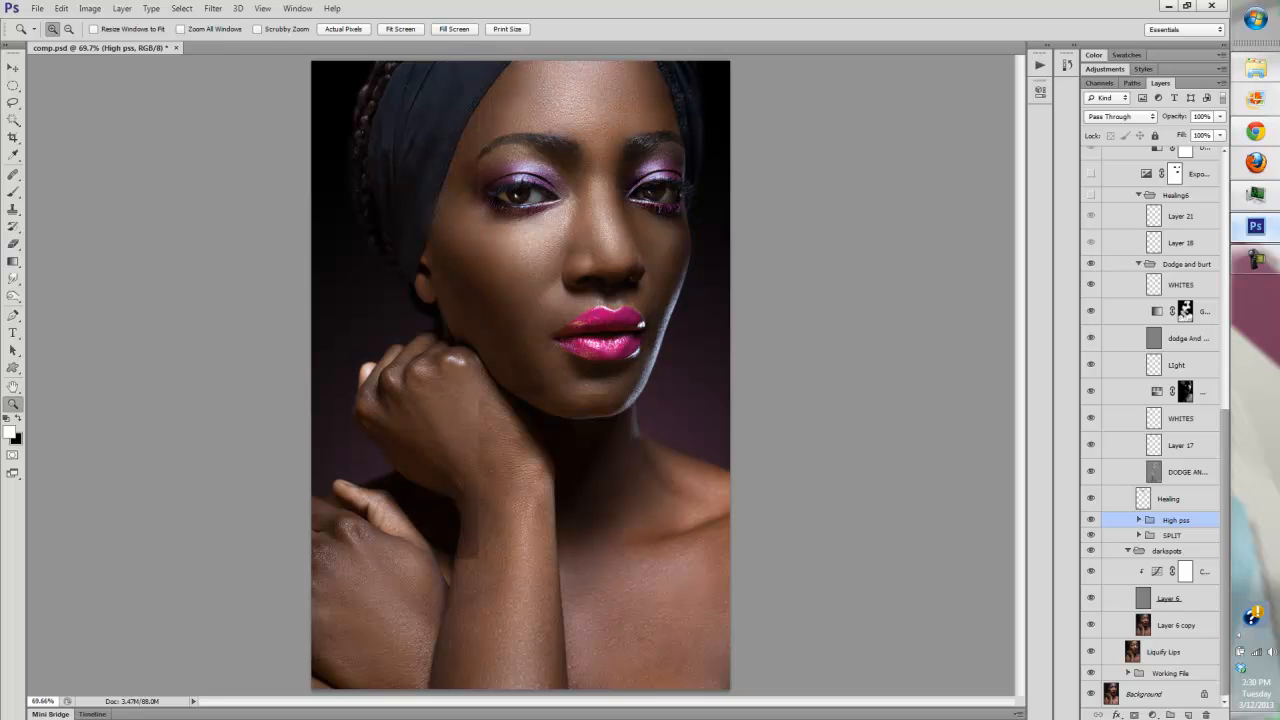
left_click(1091, 264)
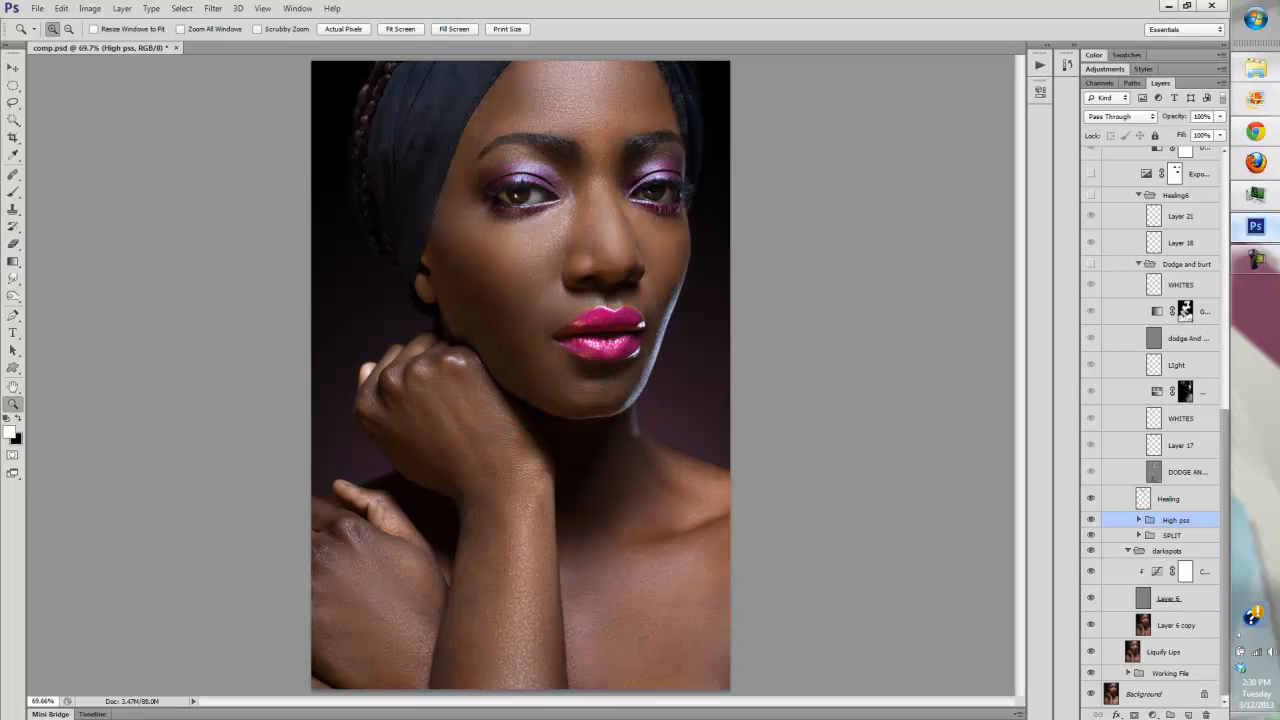
left_click(1091, 264)
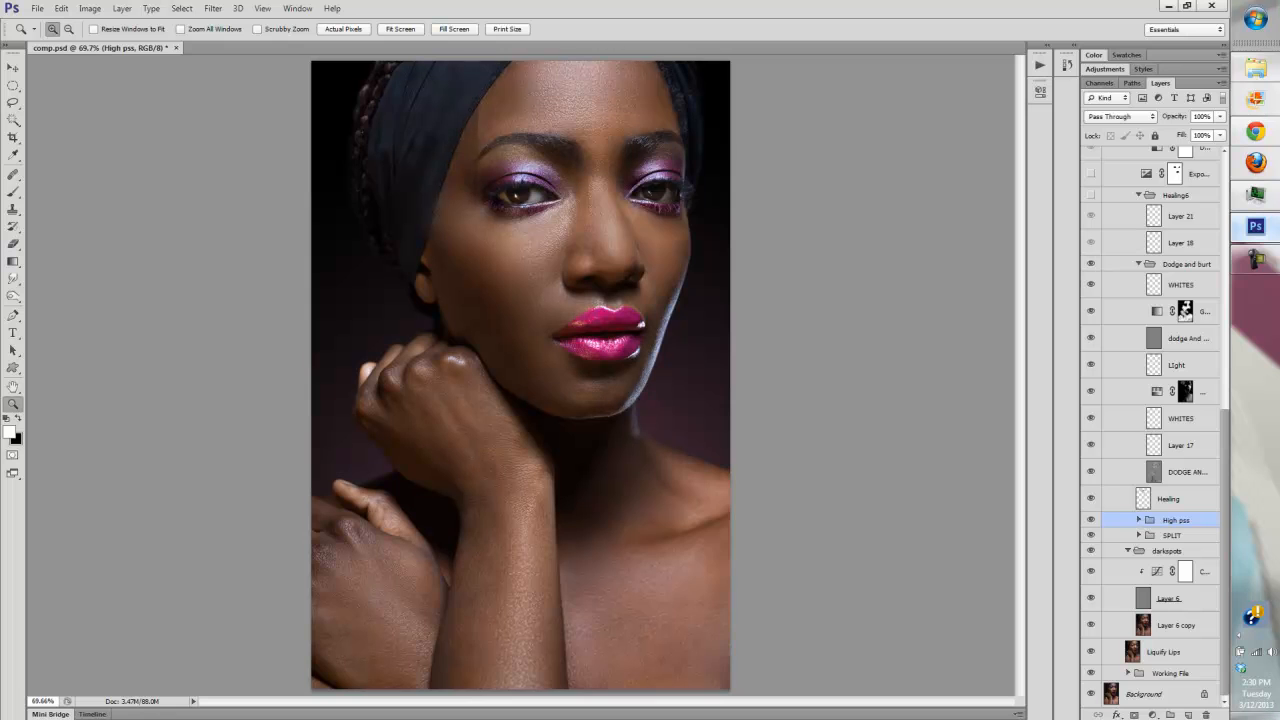
left_click(1091, 264)
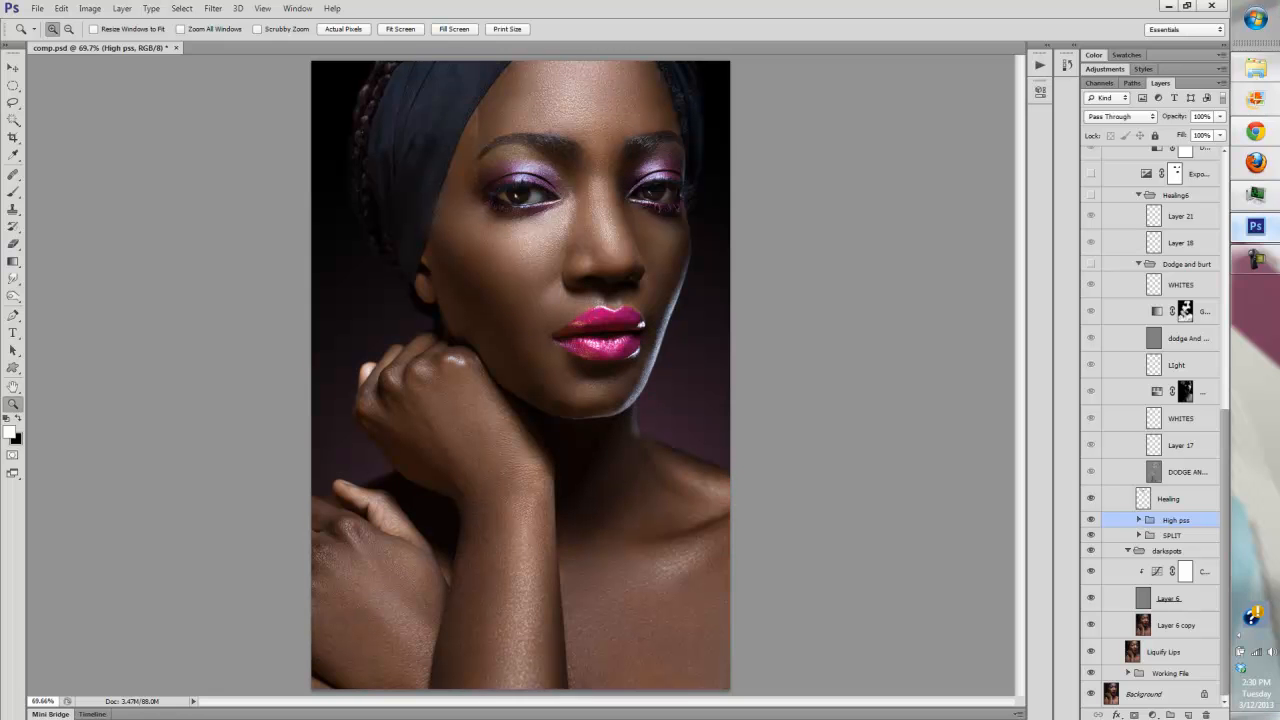
Select the Gradient Map 1 mask, toggle that layer, and compare the Dodge and burt group again, leaving the group on
left_click(1185, 311)
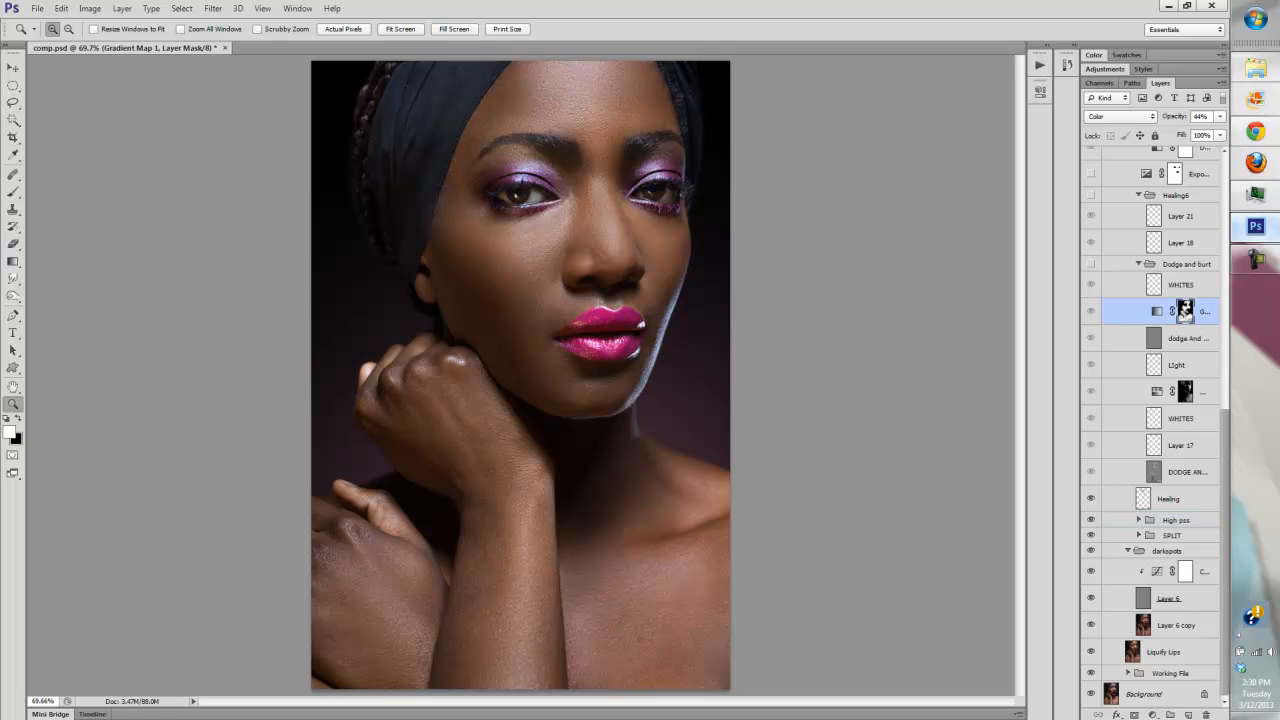
left_click(1091, 264)
left_click(1091, 311)
left_click(1091, 311)
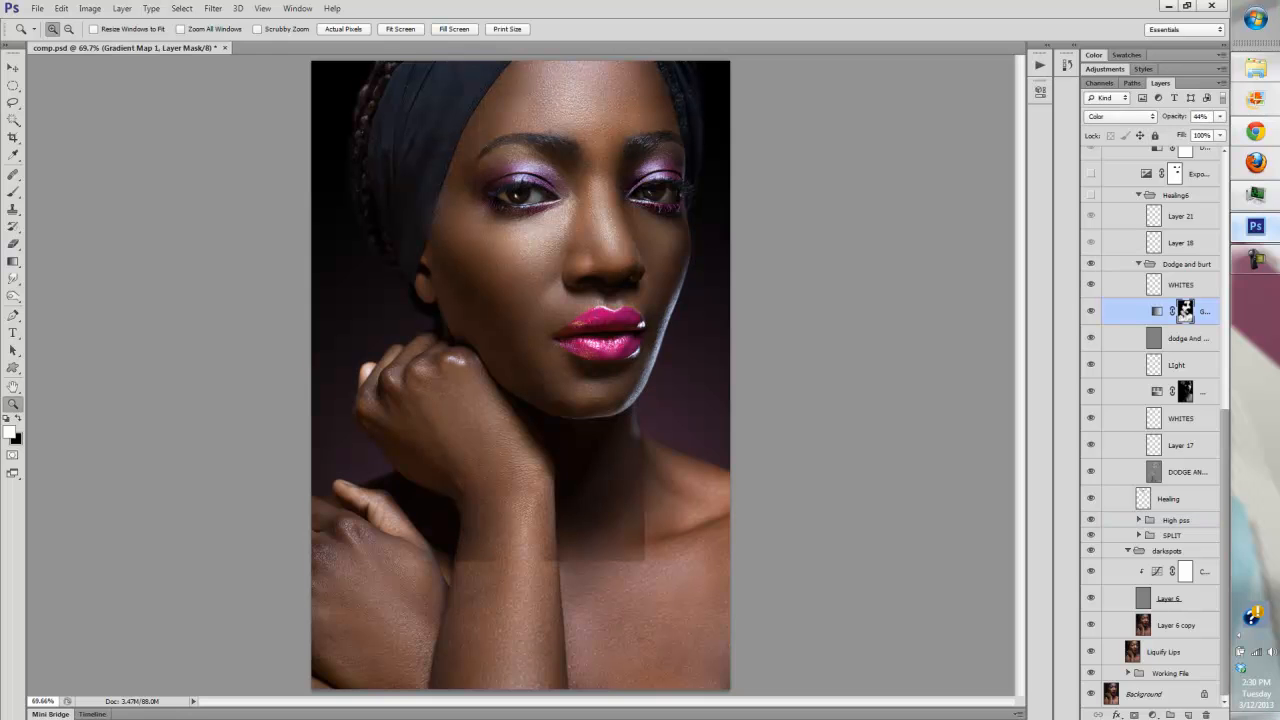
left_click(1091, 264)
left_click(1091, 264)
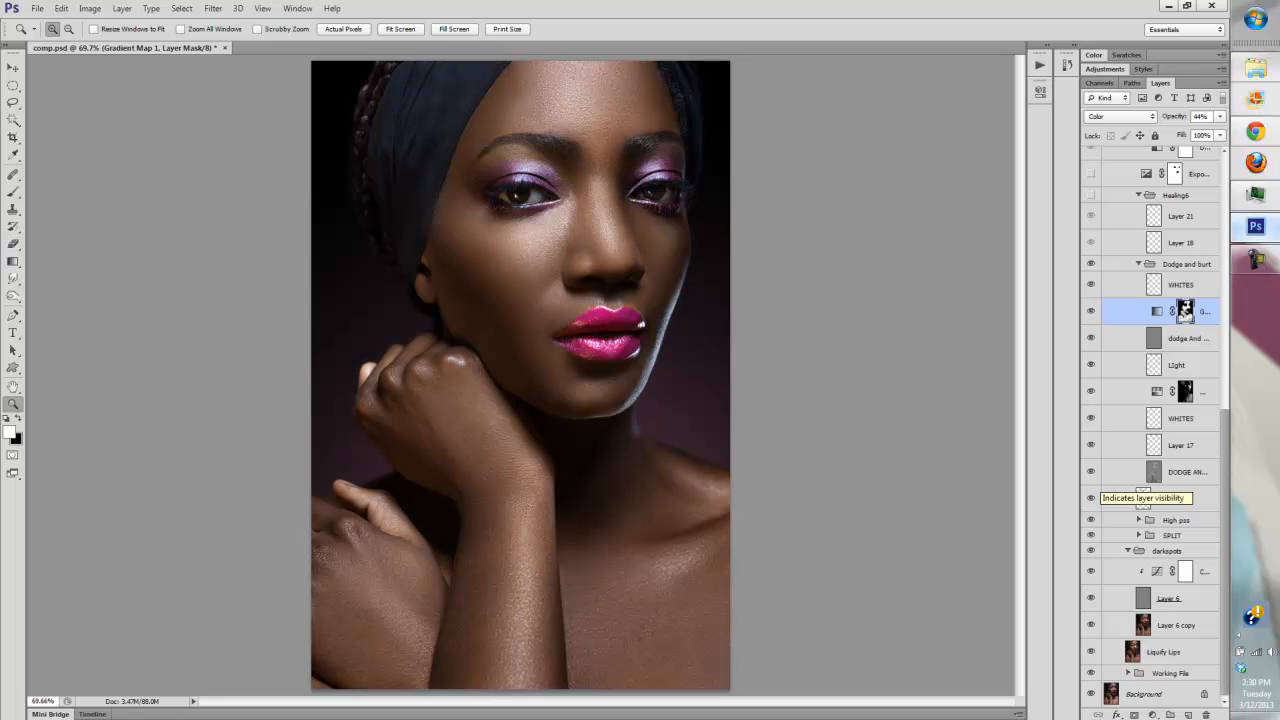
Toggle the Healing layer, view its retouching strokes in isolation, and restore the other layers
left_click(1091, 498)
left_click(1091, 498)
left_click(1091, 498)
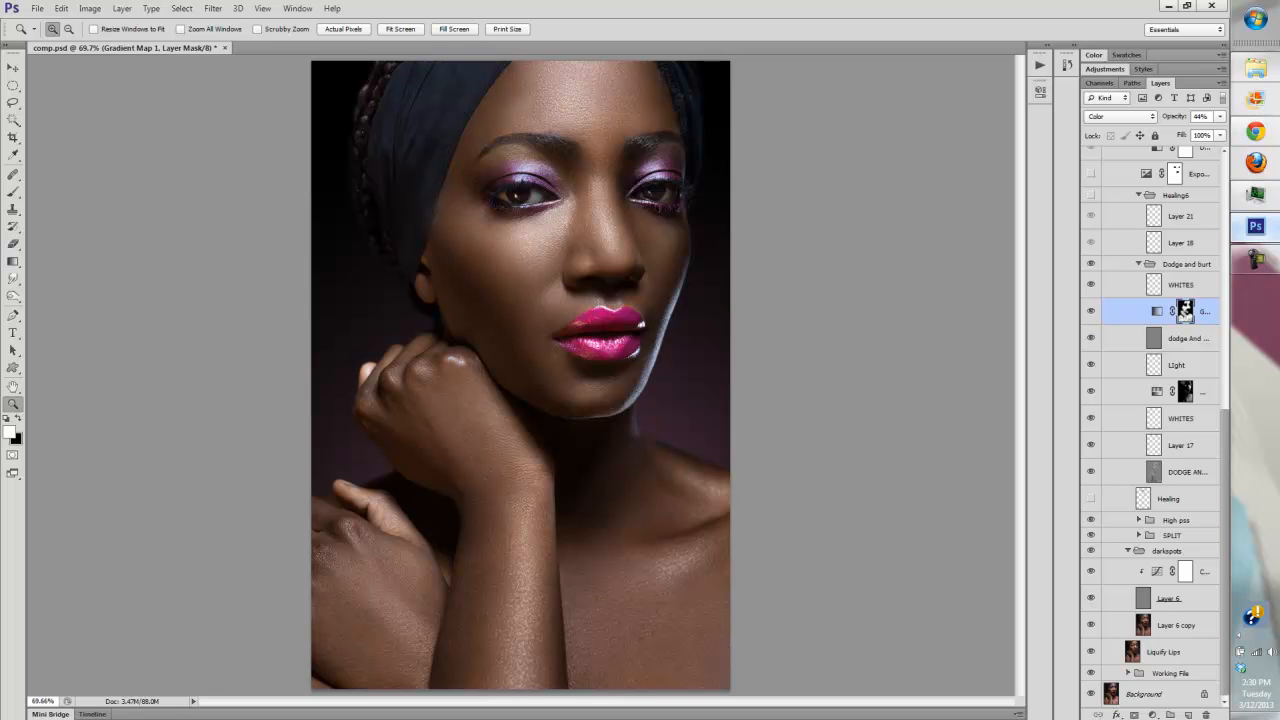
left_click(1091, 498)
left_click(1091, 498, "alt")
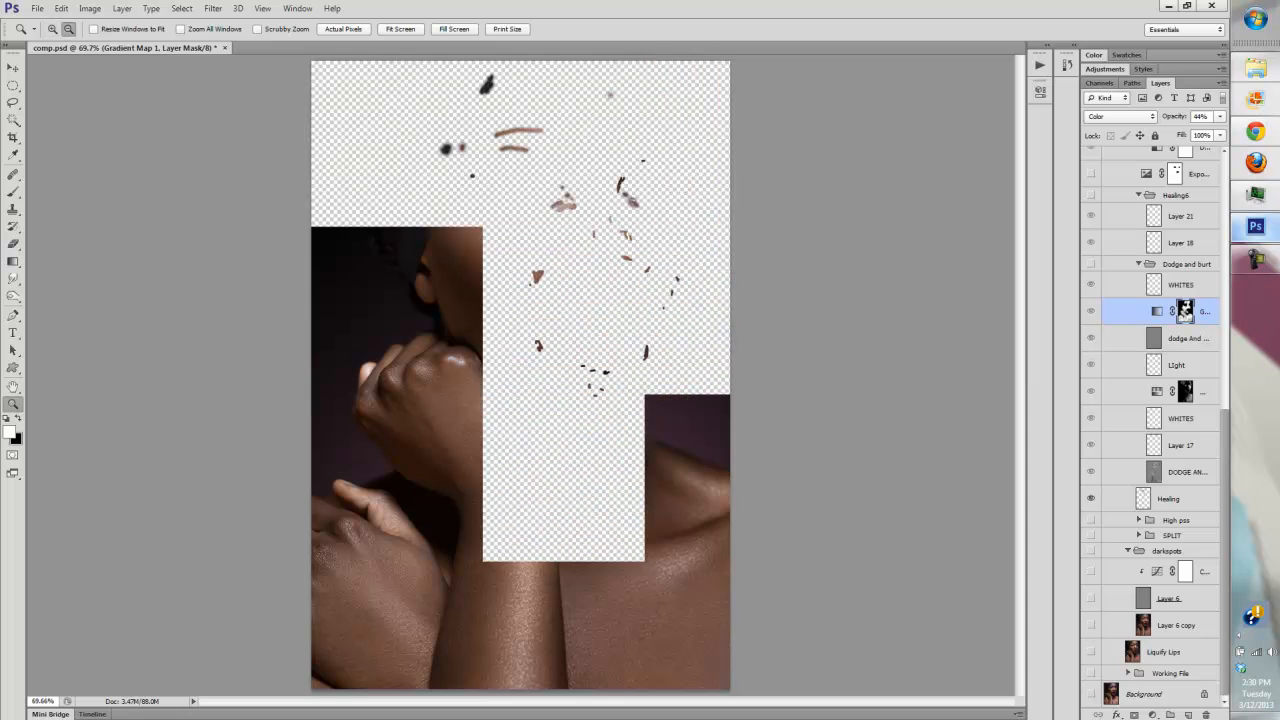
left_click(1091, 498, "alt")
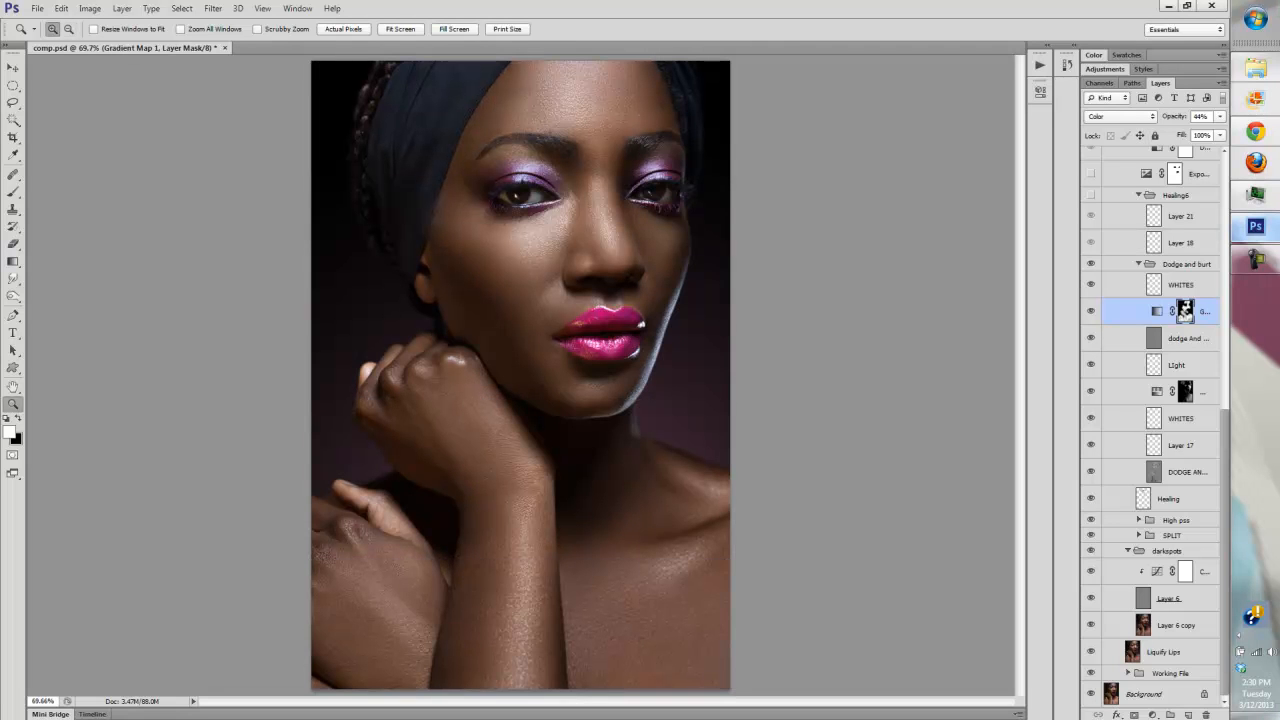
Hide all eight layers inside the Dodge and burt group, from its lowest dodge and burn layer up to WHITES
left_click(1091, 471)
left_click(1091, 445)
left_click(1091, 418)
left_click(1091, 391)
left_click(1091, 364)
left_click(1091, 338)
left_click(1091, 311)
left_click(1091, 284)
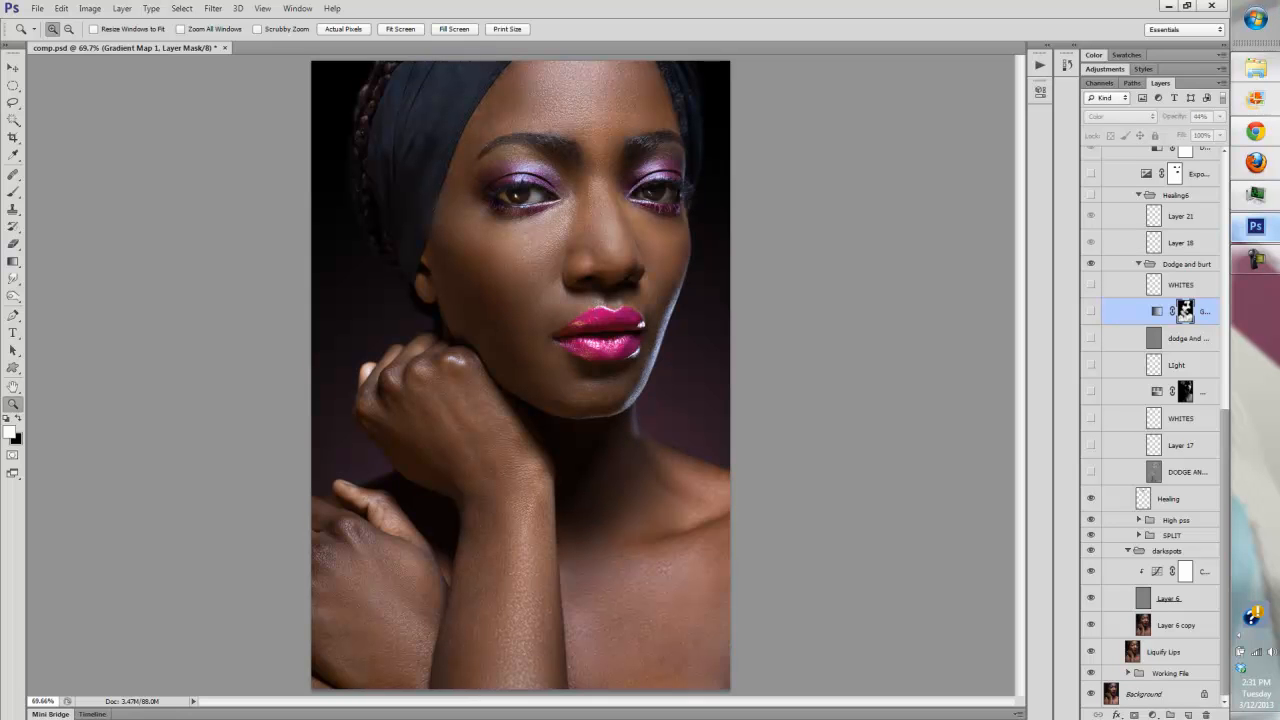
Turn on the lowest gray layer in the Dodge and burt group, compare its effect, and inspect it in isolation
left_click(1091, 471)
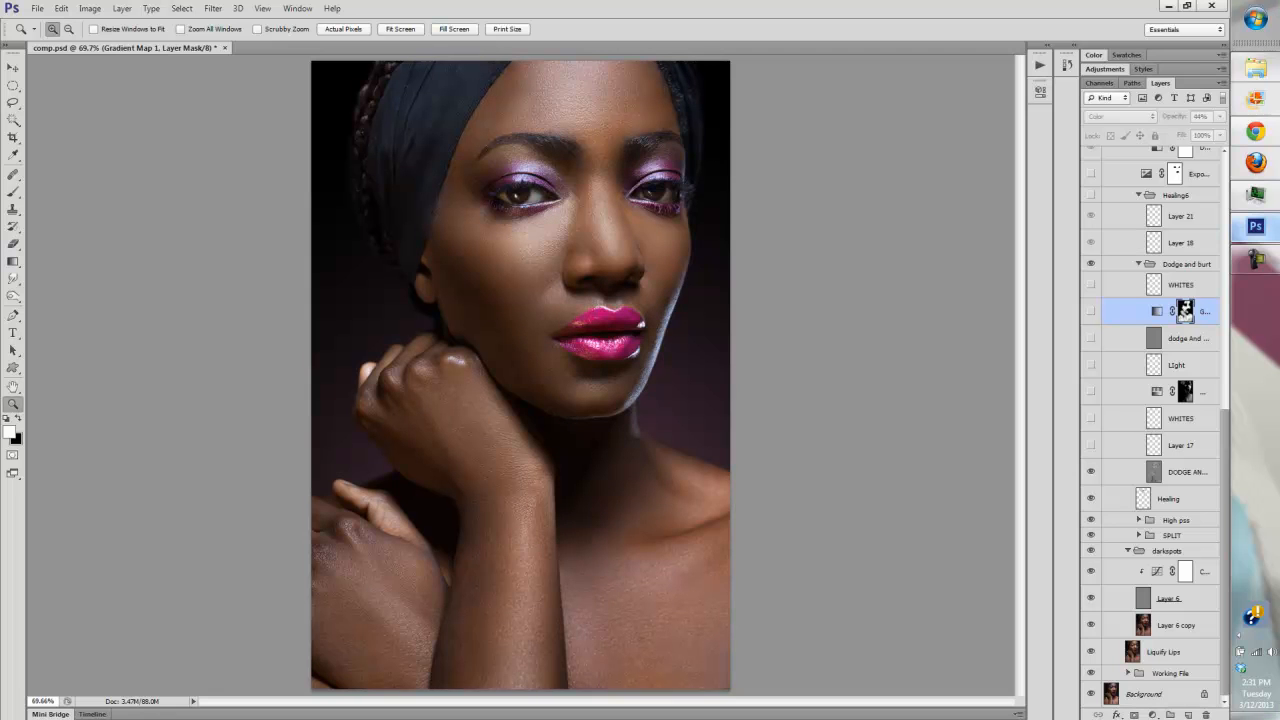
left_click(1091, 471)
left_click(1091, 471)
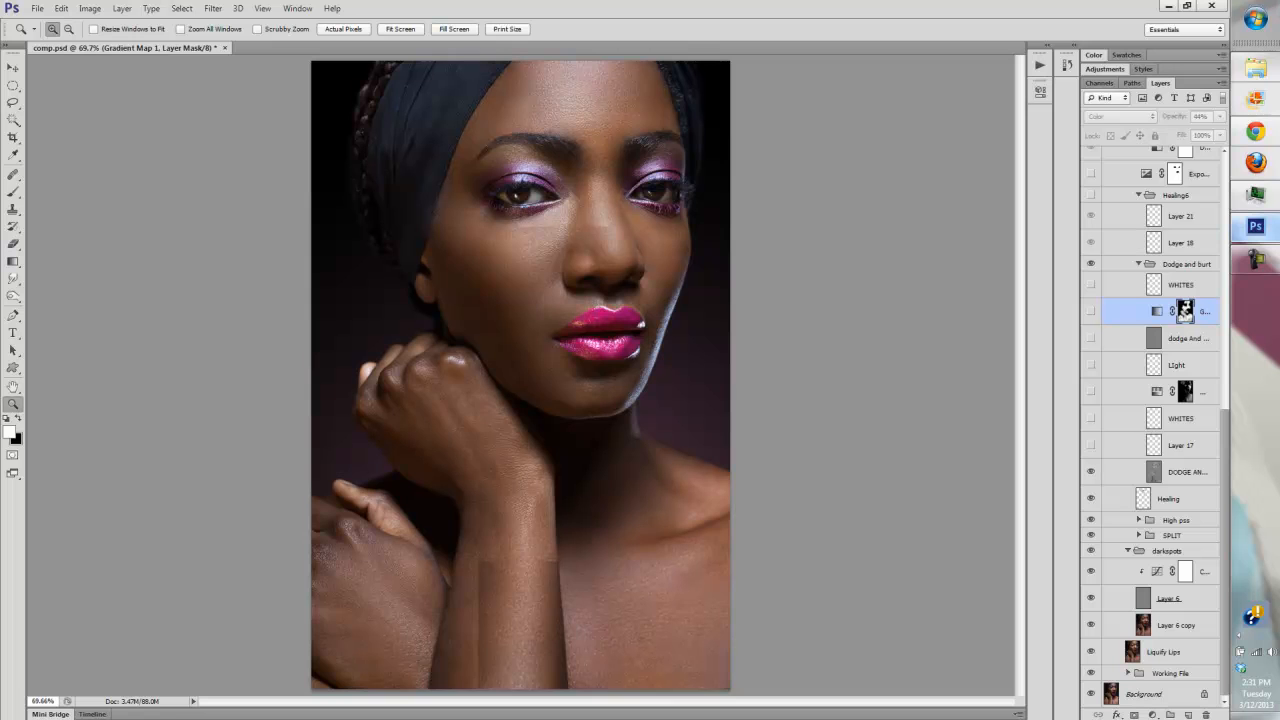
left_click(1091, 471, "alt")
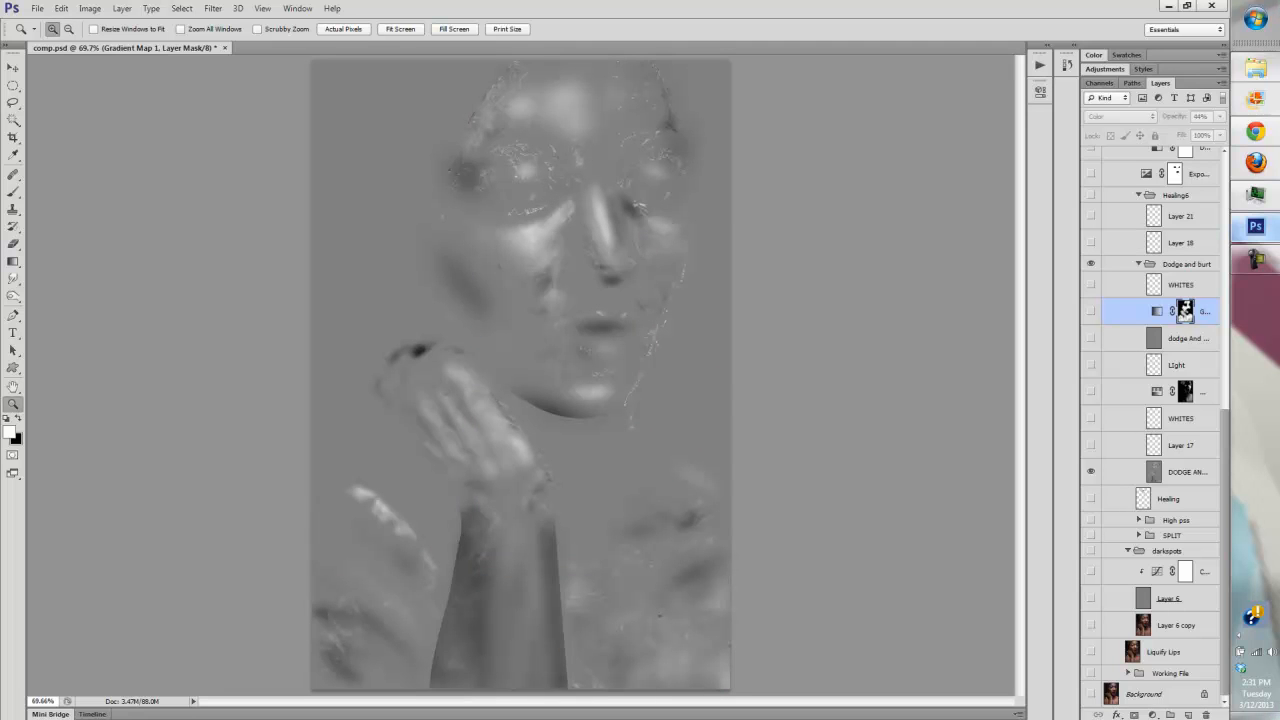
left_click(1091, 471, "alt")
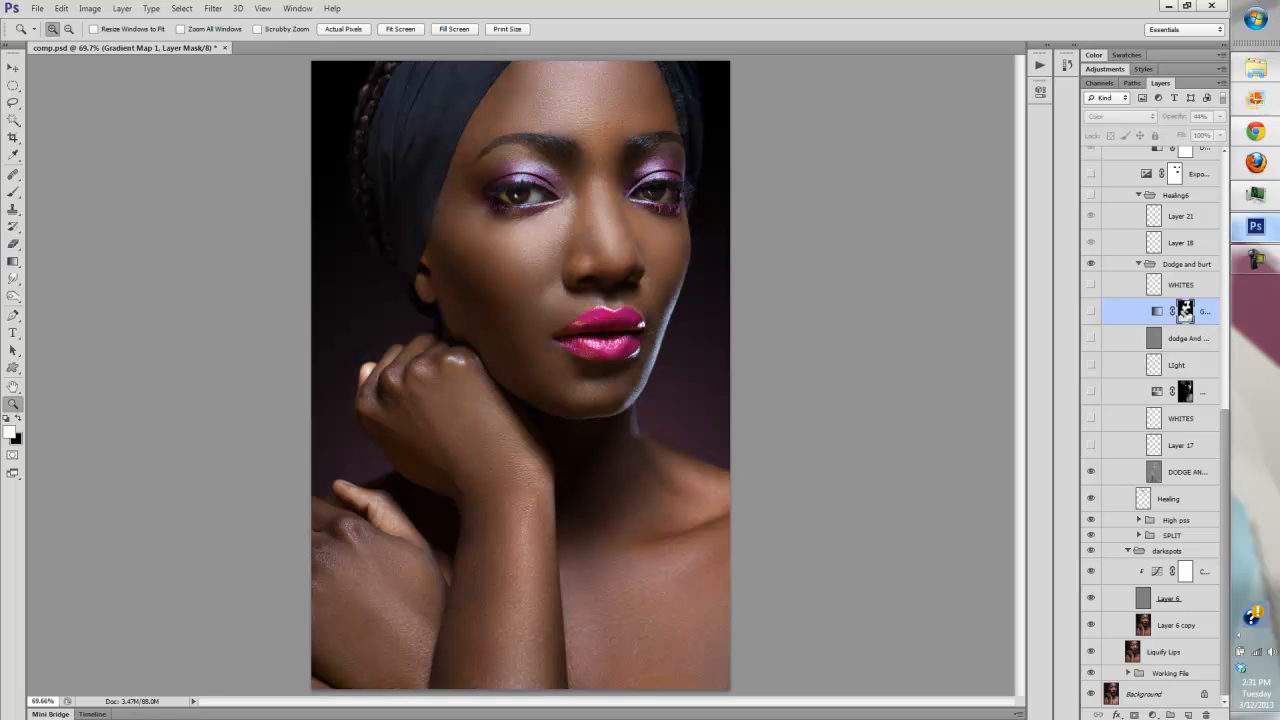
left_click(1091, 471)
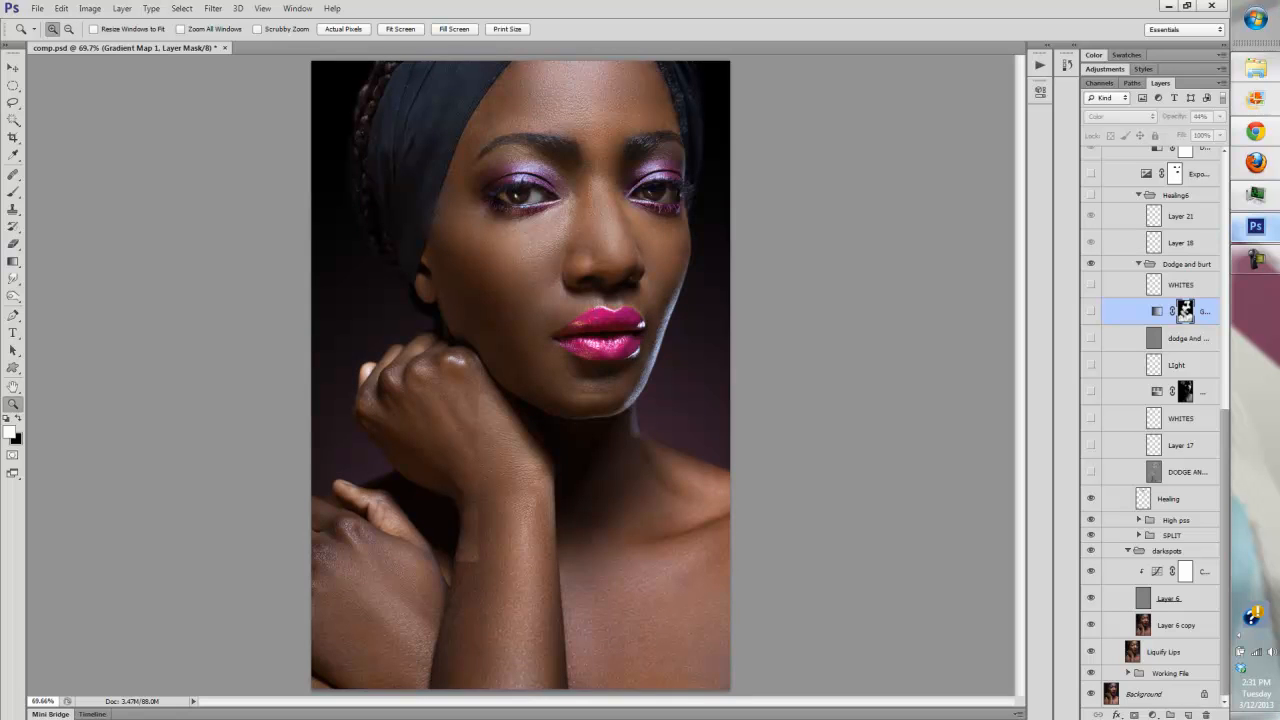
Toggle Layer 17 in the Dodge and burt group and view its strokes in isolation
left_click(1091, 444)
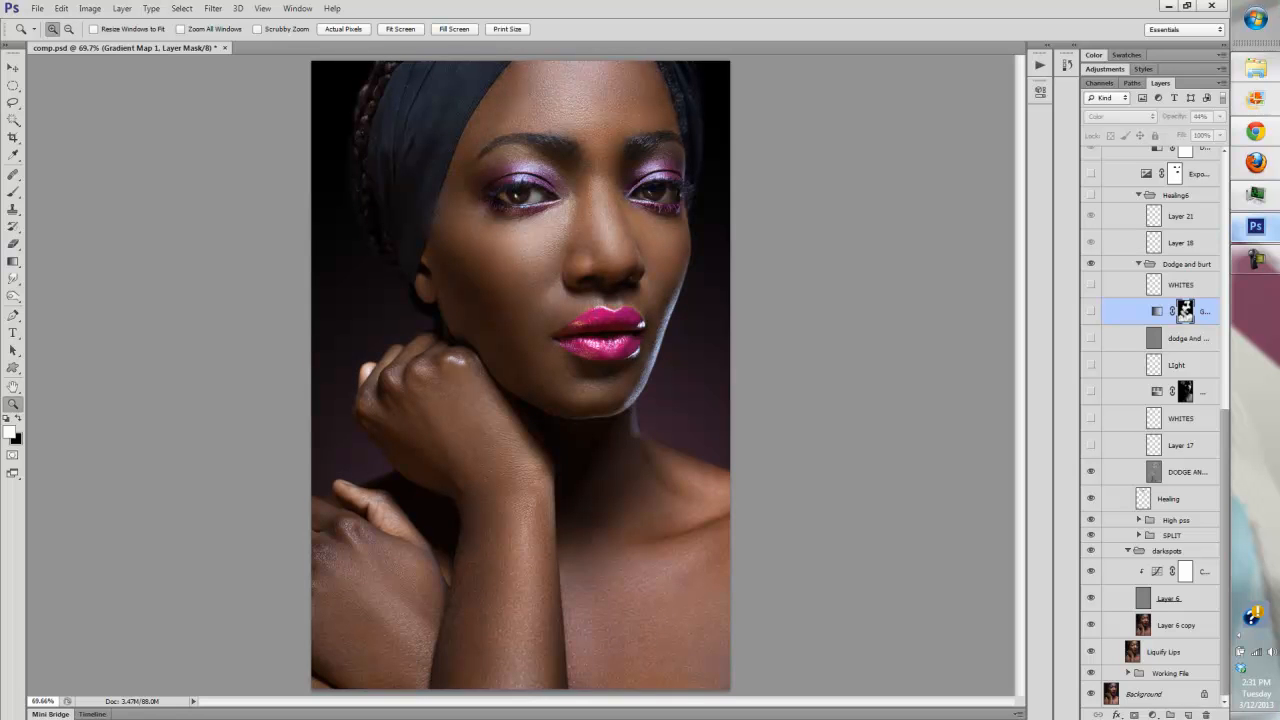
left_click(1091, 444)
left_click(1091, 444, "alt")
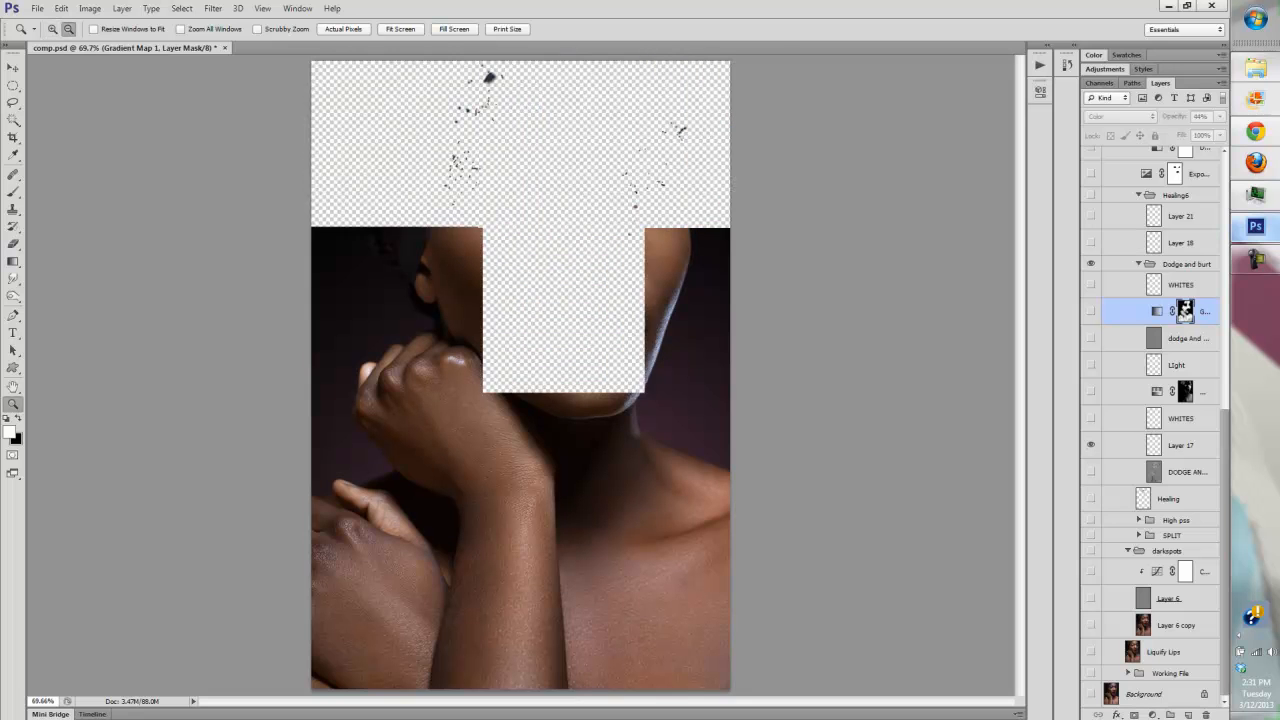
Restore the other layers, turn on the lower WHITES layer in the Dodge and burt group, and compare its effect
left_click(1091, 444, "alt")
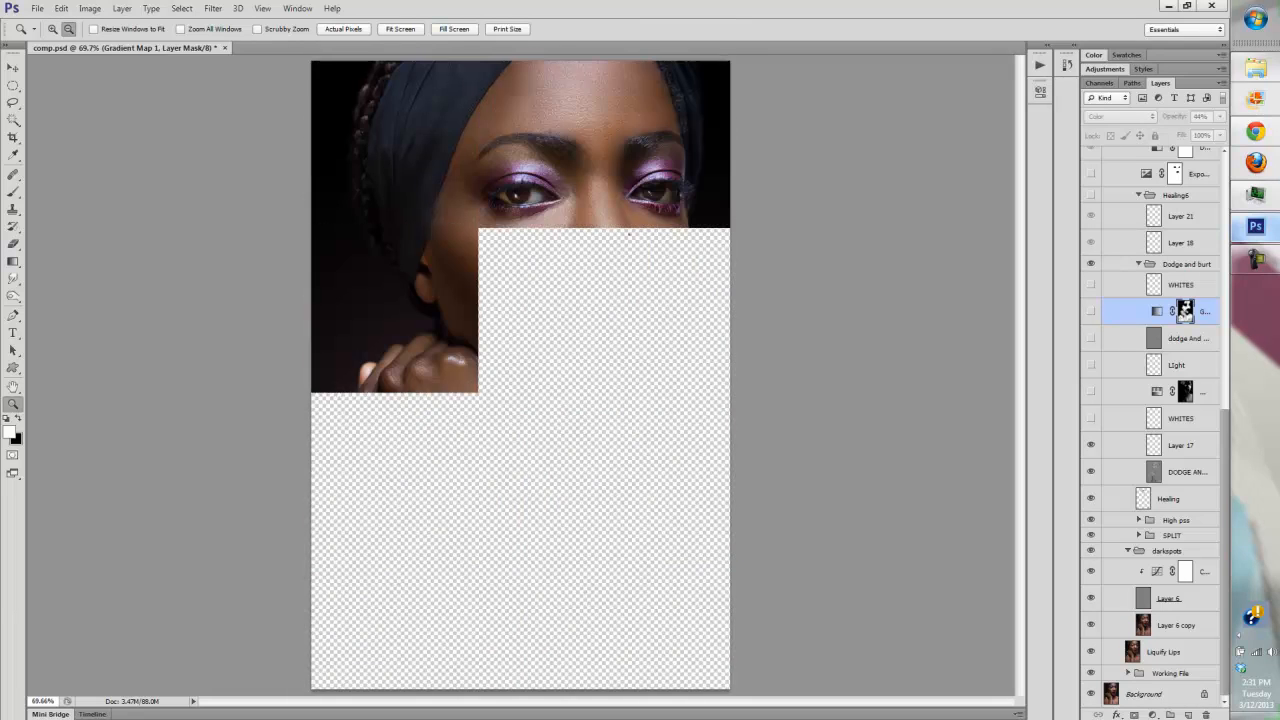
left_click(1091, 418)
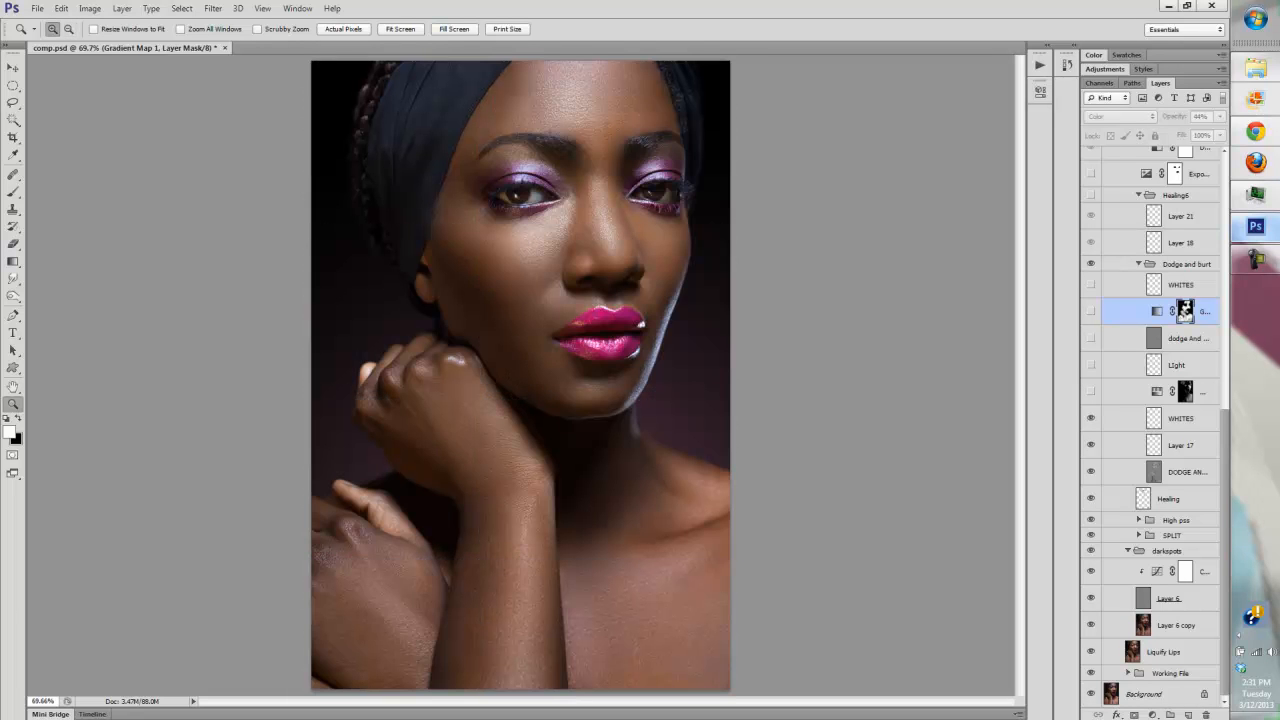
left_click(1091, 418)
left_click(1091, 418)
left_click(1091, 418)
left_click(1091, 418)
Turn on the Multiply Hue/Saturation layer above the lower WHITES layer and inspect its adjustment settings
left_click(1091, 391)
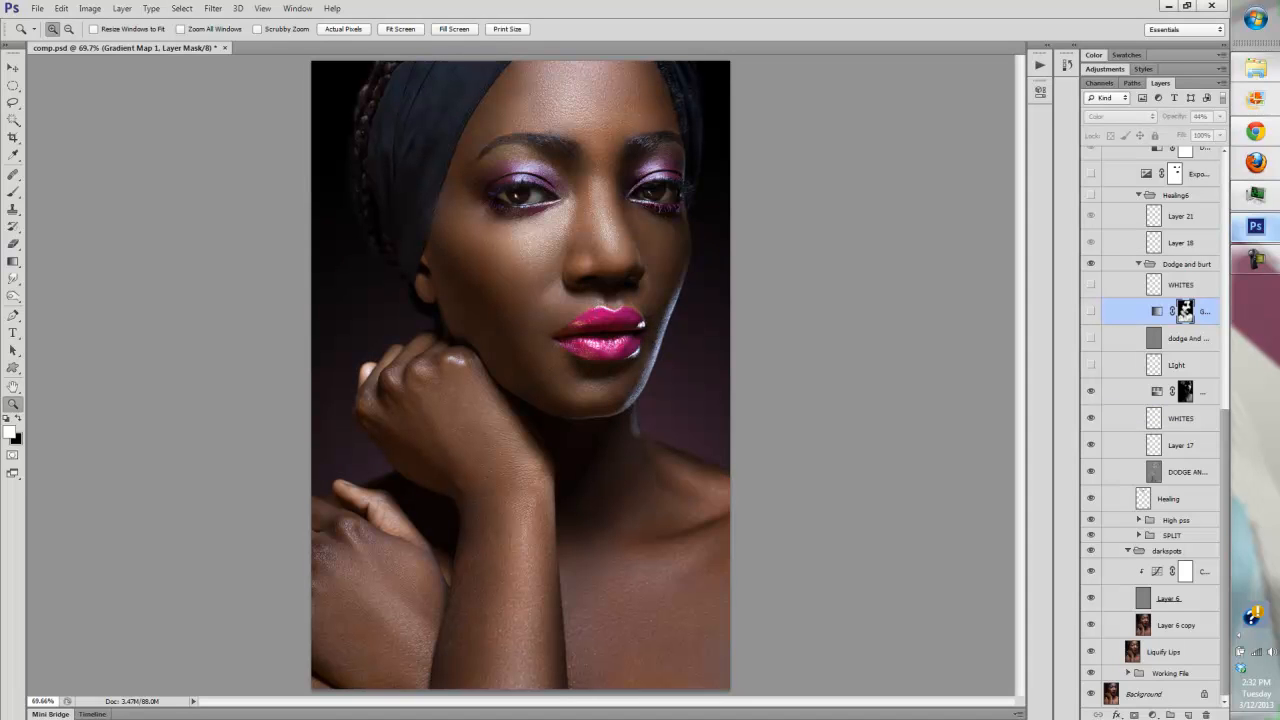
left_click(1185, 391)
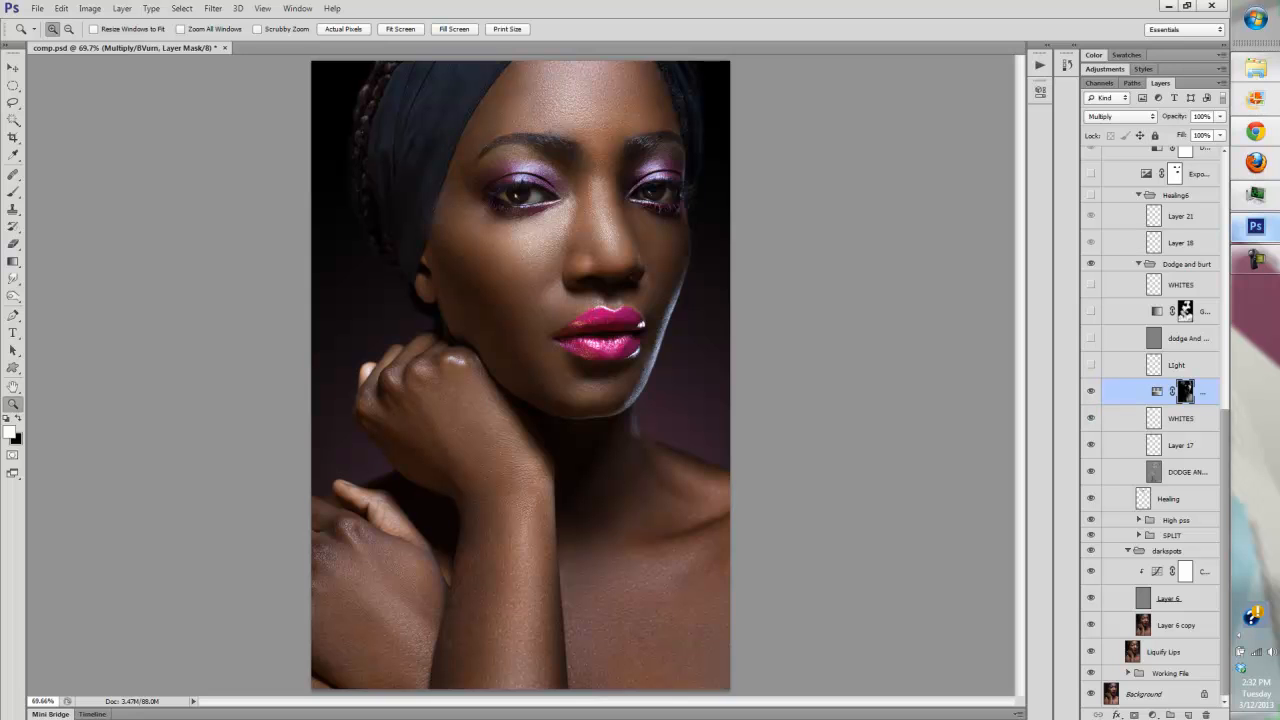
double_click(1157, 391)
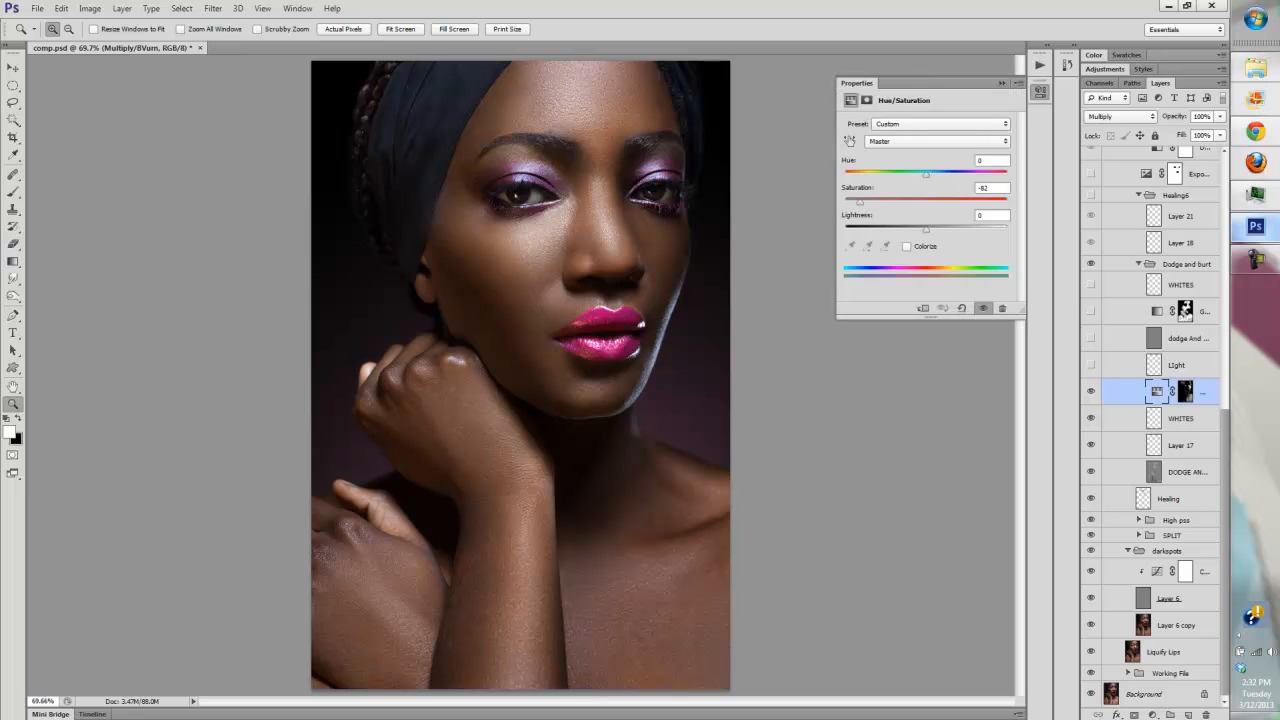
left_click(1002, 83)
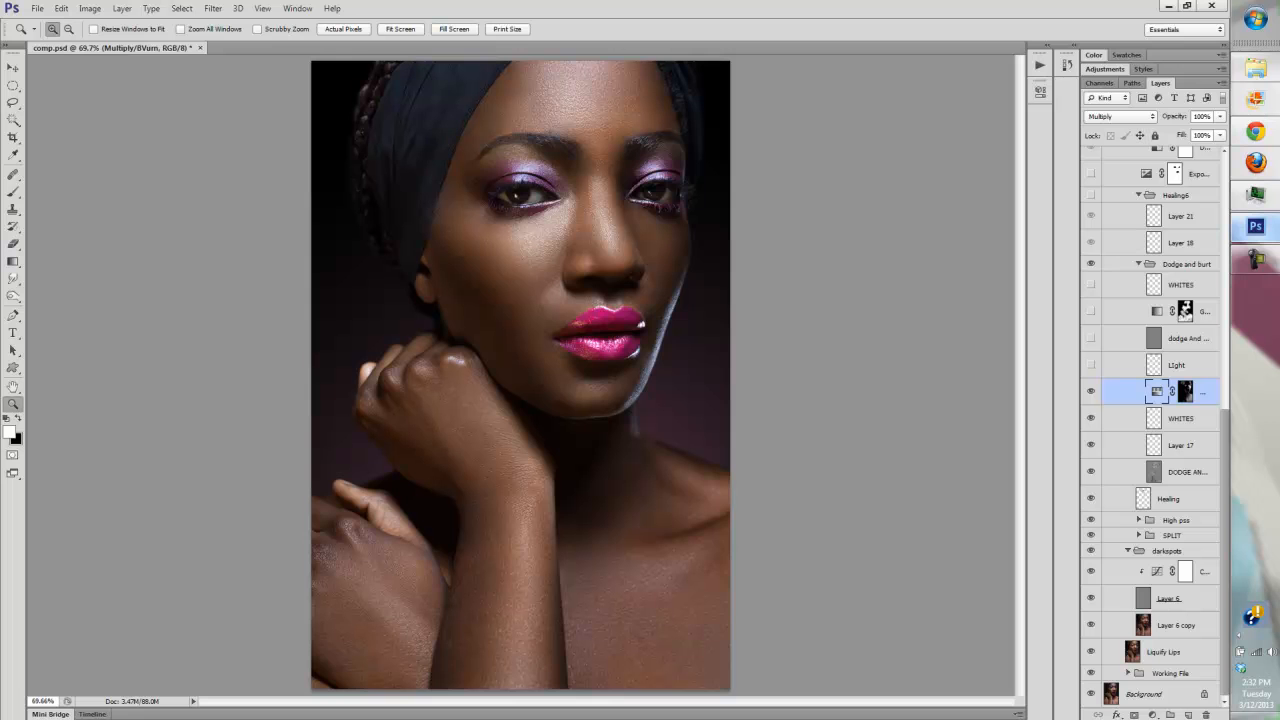
Toggle the masked Hue/Saturation layer off and on repeatedly to compare its burning effect on the portrait
left_click(1091, 391)
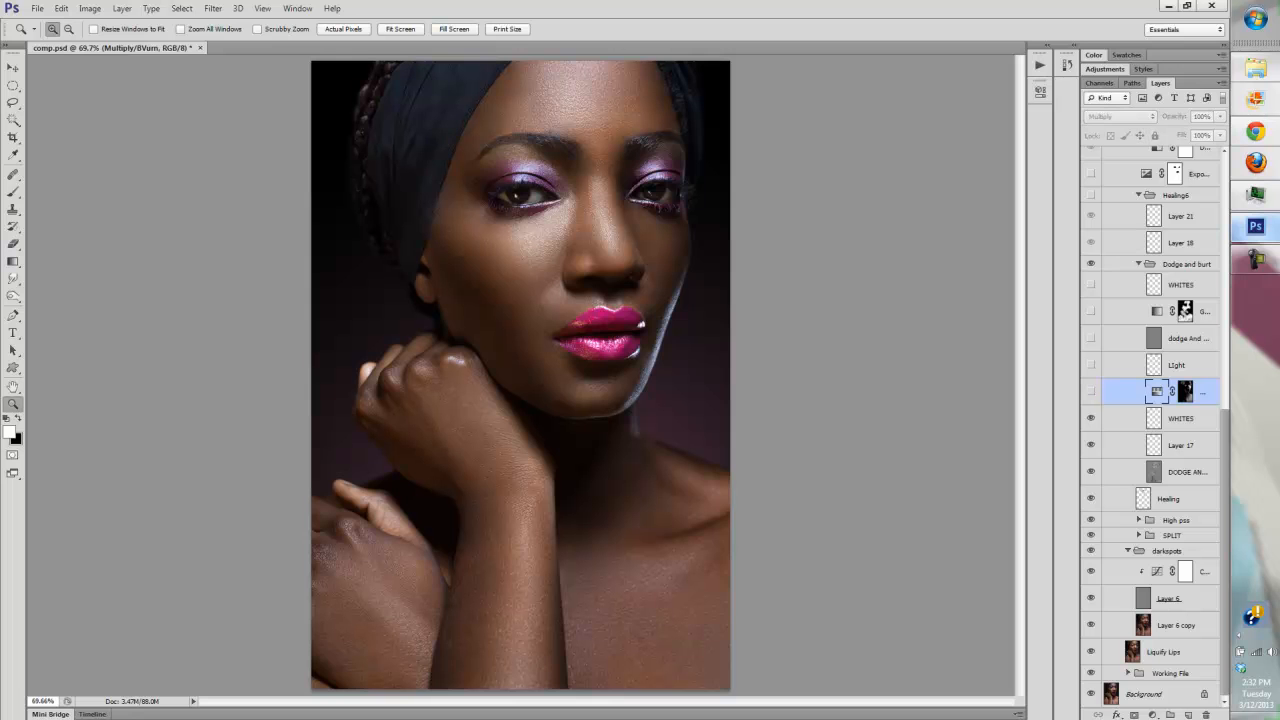
left_click(1091, 391)
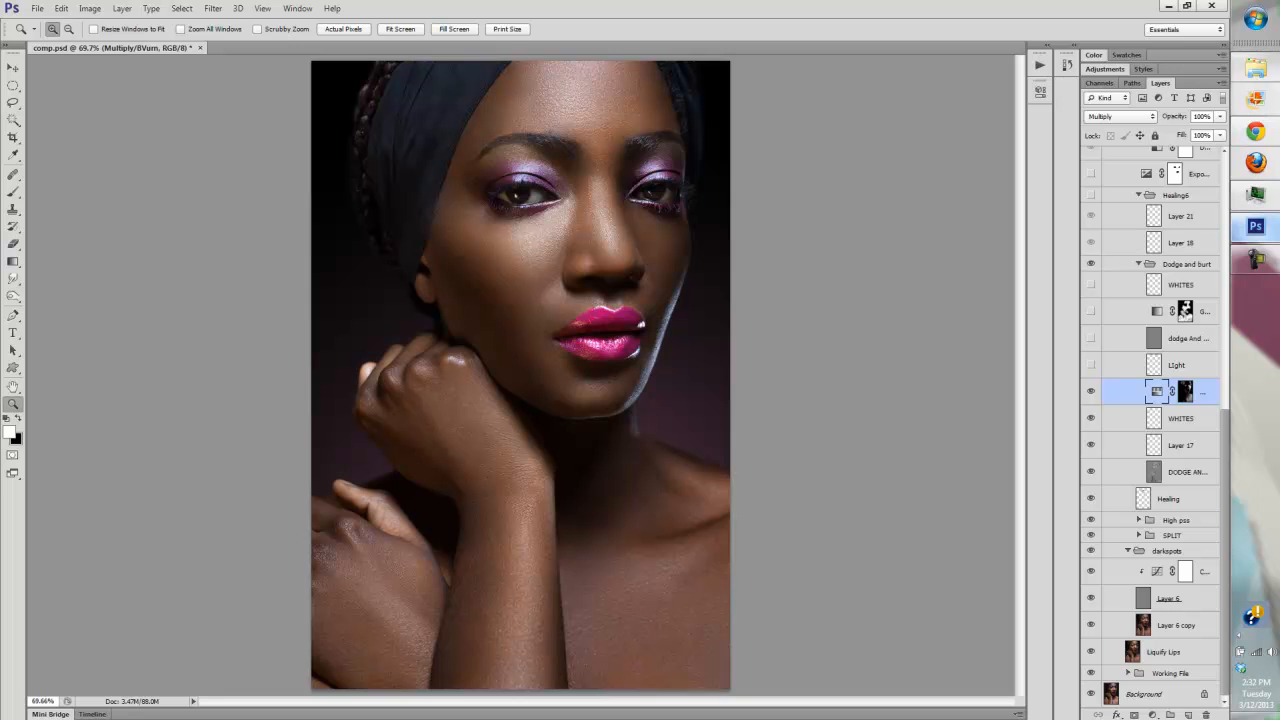
left_click(1090, 391)
left_click(1091, 391)
left_click(1091, 391)
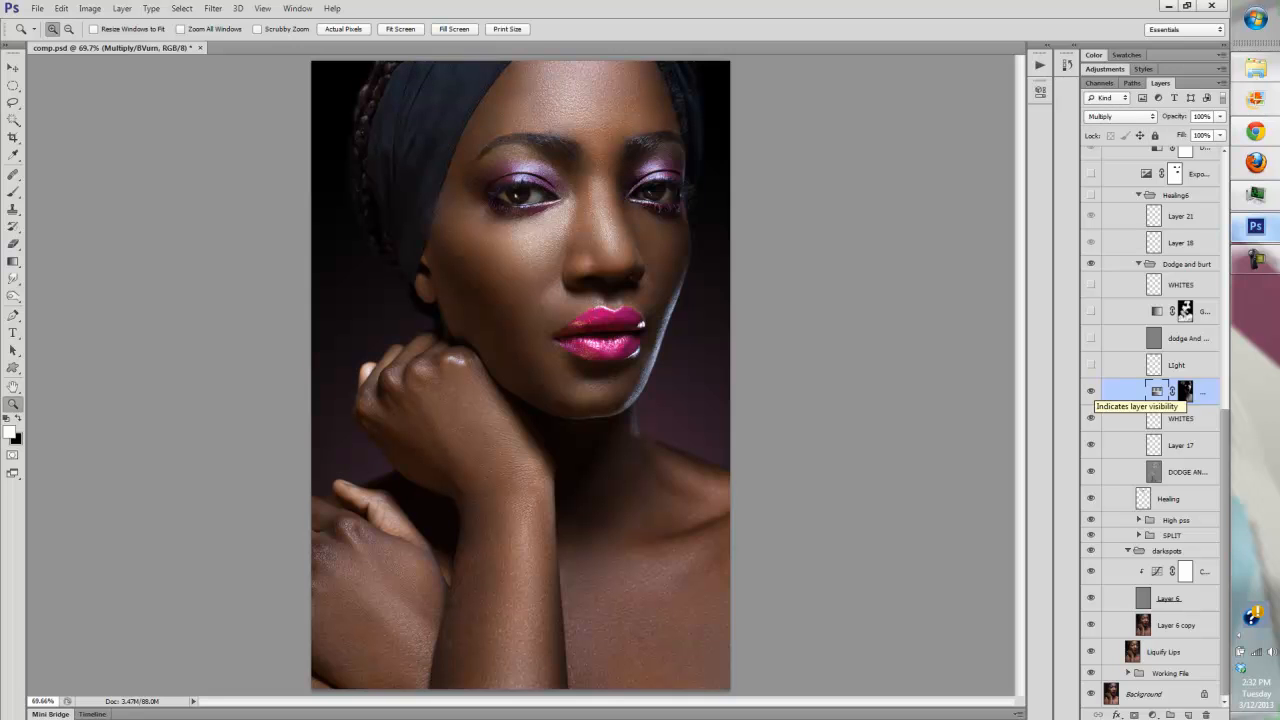
left_click(1091, 391)
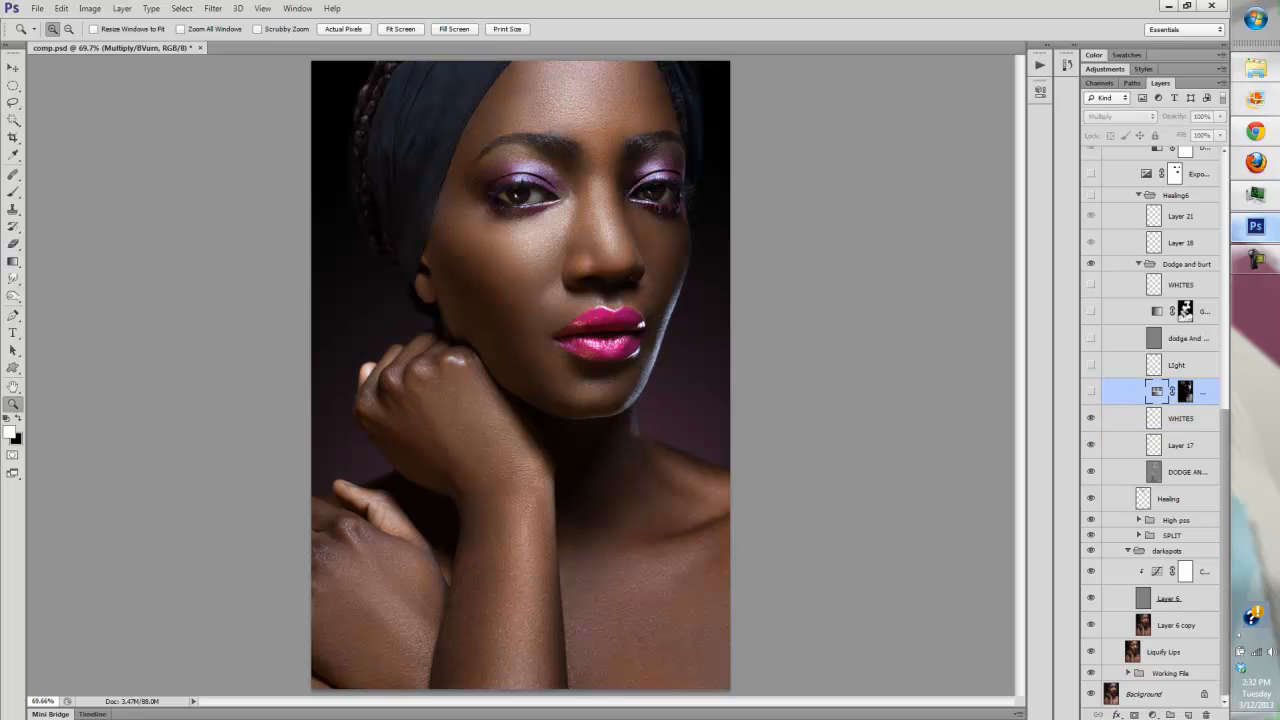
left_click(1091, 391)
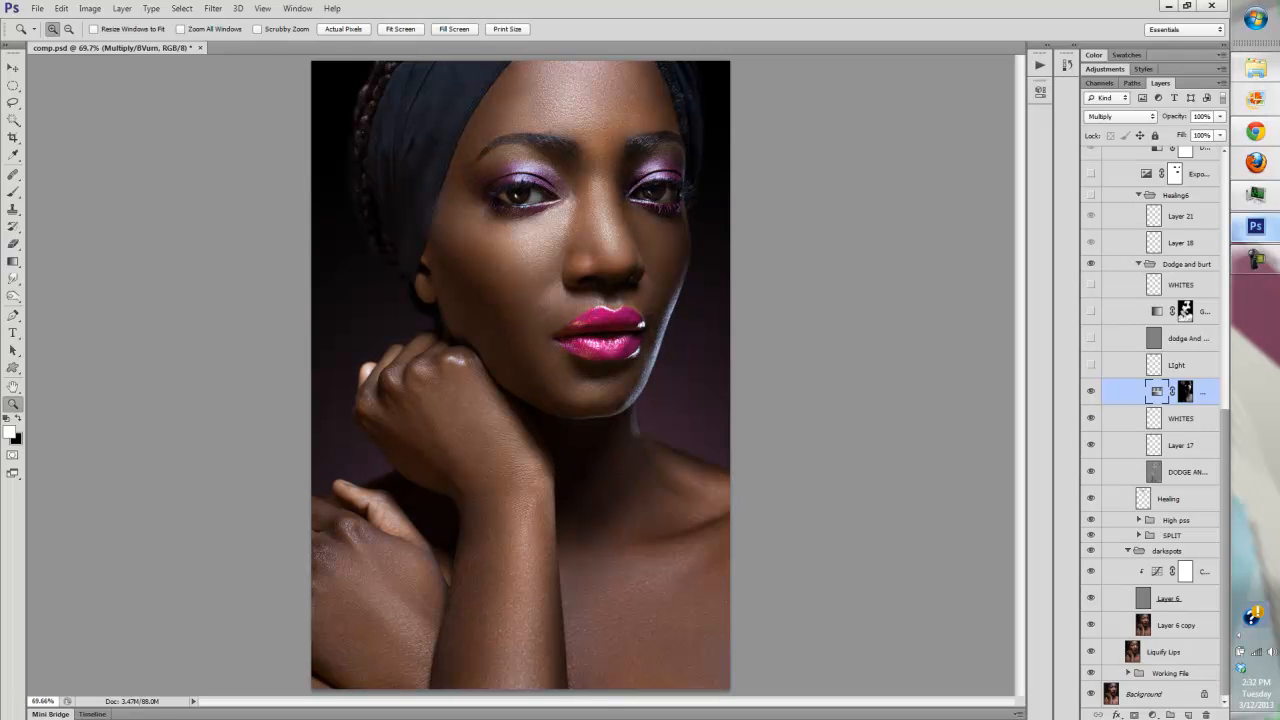
Turn on the Light layer in the Dodge and burt group and compare the portrait with and without it
left_click(1091, 365)
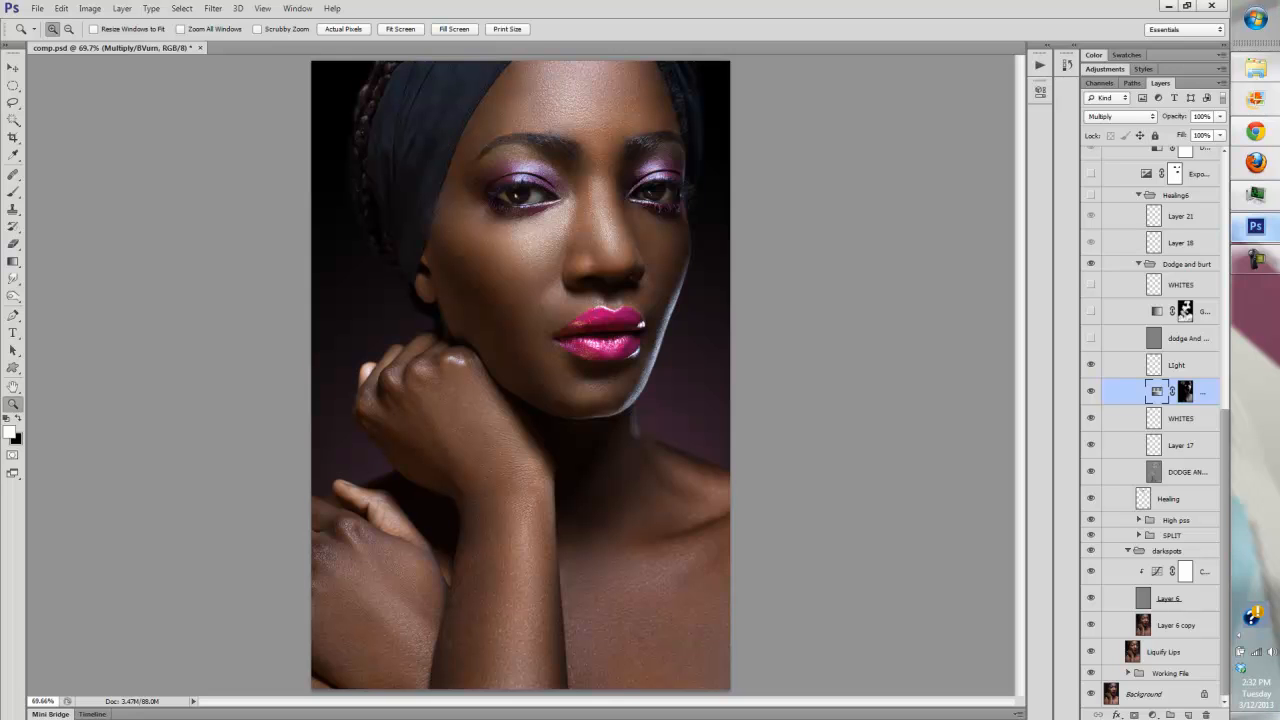
left_click(1091, 365)
left_click(1091, 365)
left_click(1091, 364)
left_click(1091, 364)
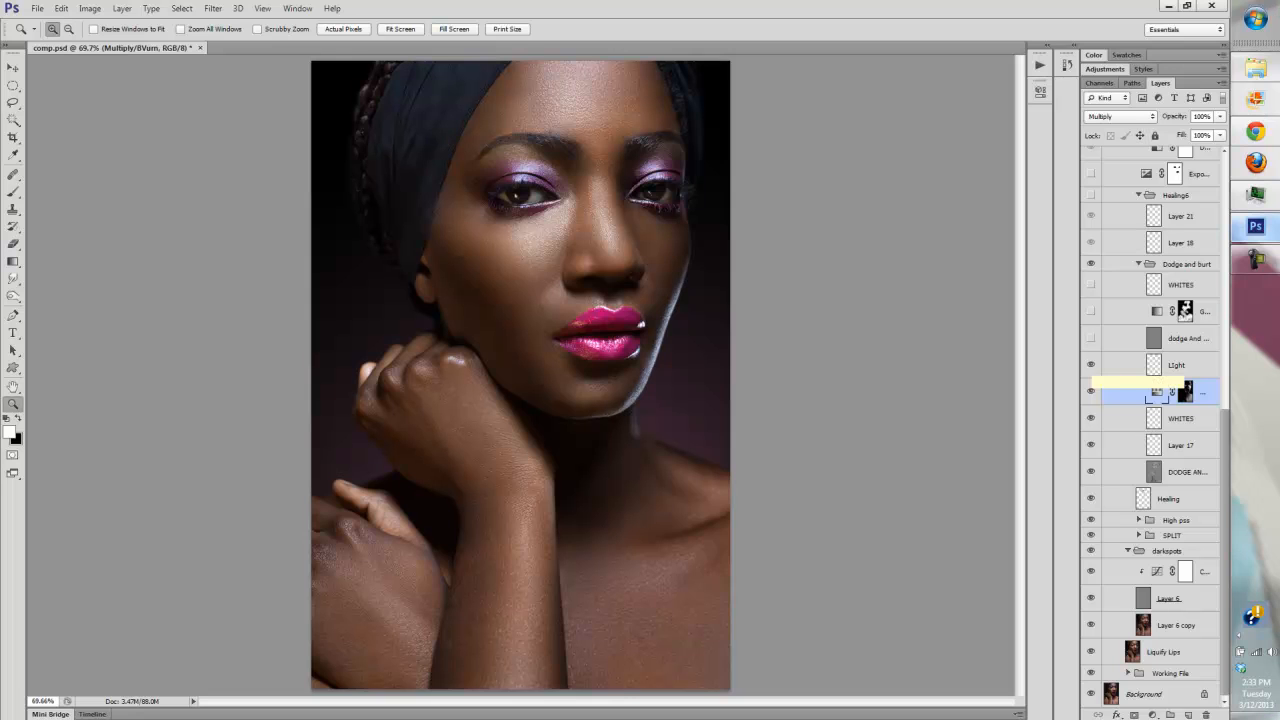
Turn on the upper gray dodge and burn layer above Light and compare its effect
left_click(1091, 338)
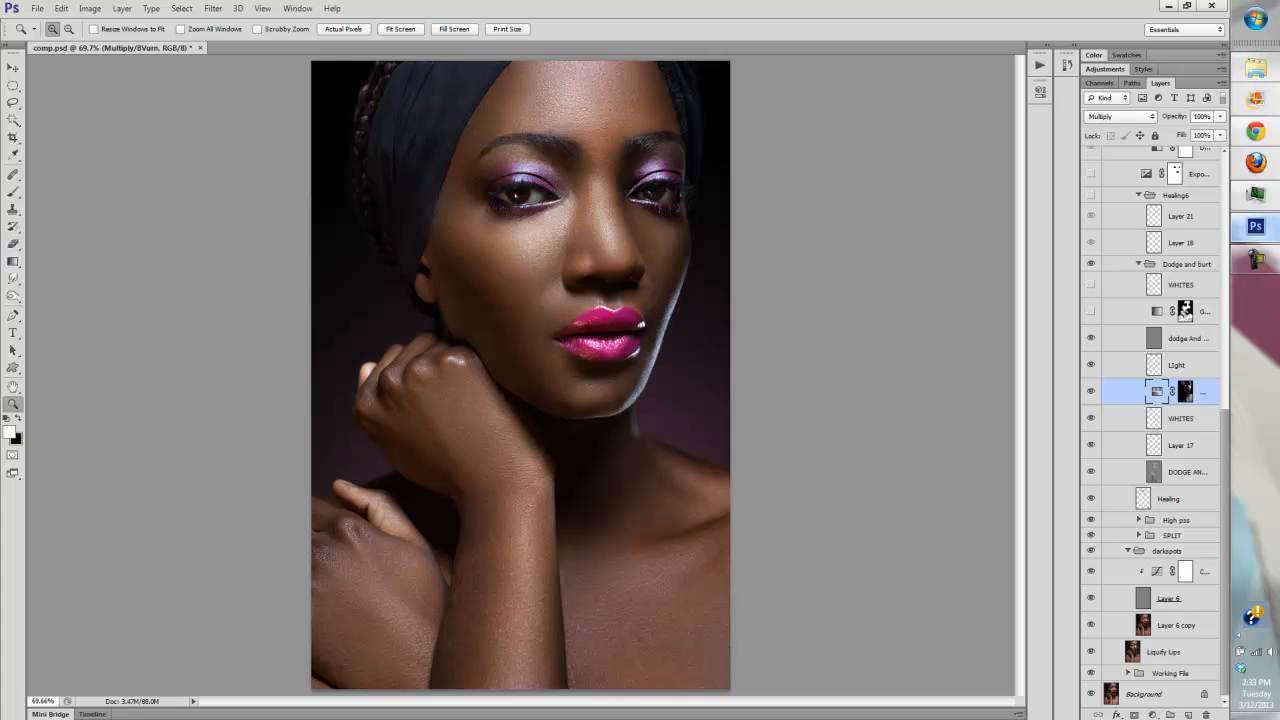
left_click(1091, 338)
left_click(1091, 338)
Turn on the masked Gradient Map layer in the Dodge and burt group and compare its color effect
left_click(1091, 311)
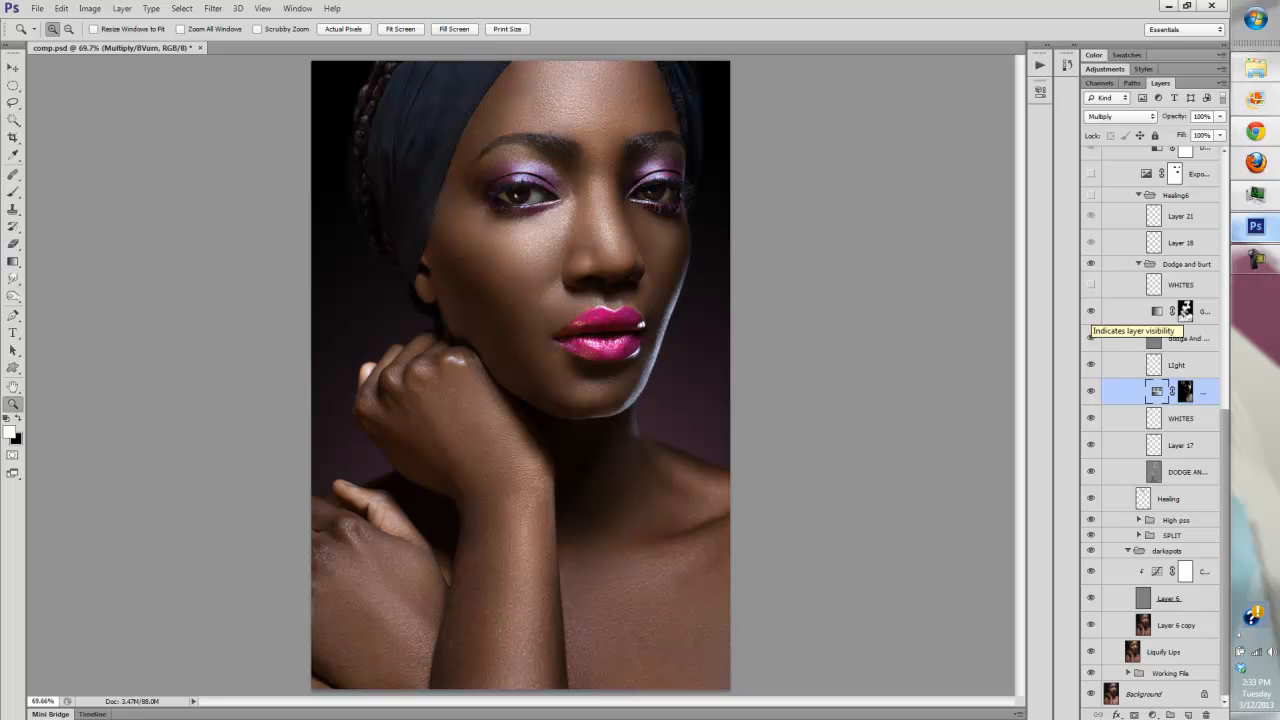
left_click(1091, 311)
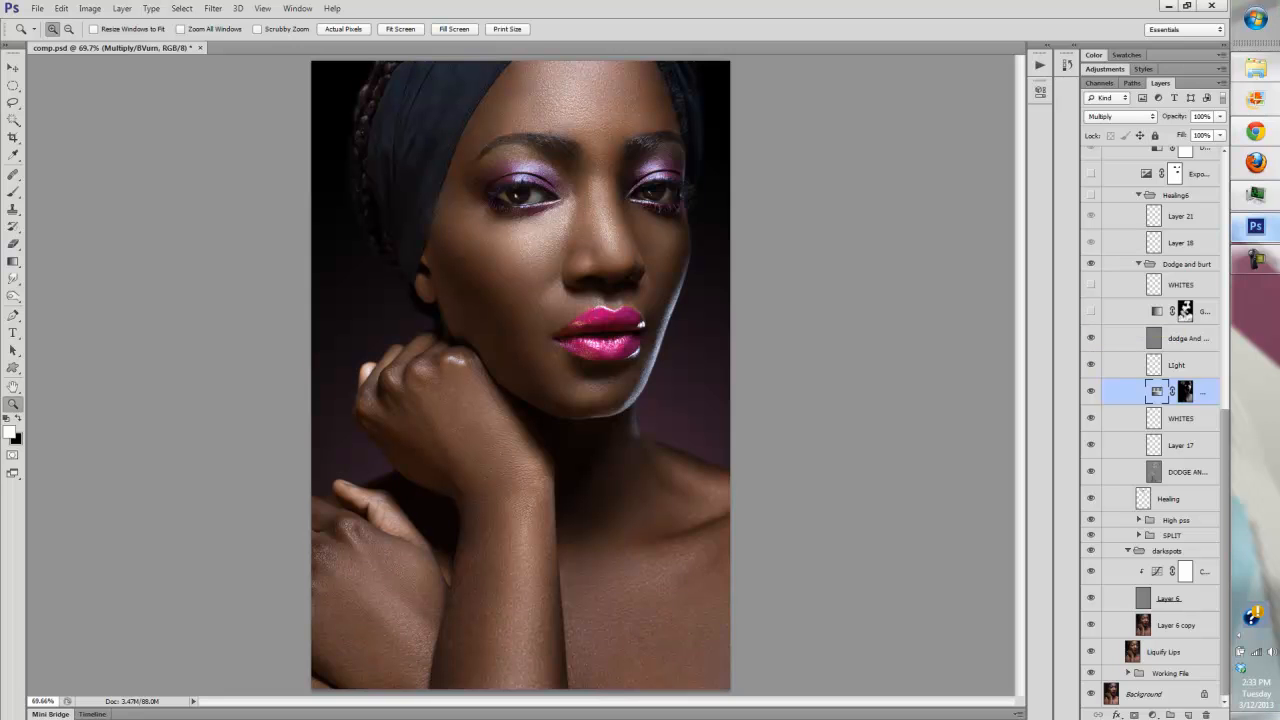
left_click(1091, 311)
left_click(1091, 311)
left_click(1091, 311)
Turn on the topmost WHITES layer in the Dodge and burt group and compare its highlights
left_click(1091, 285)
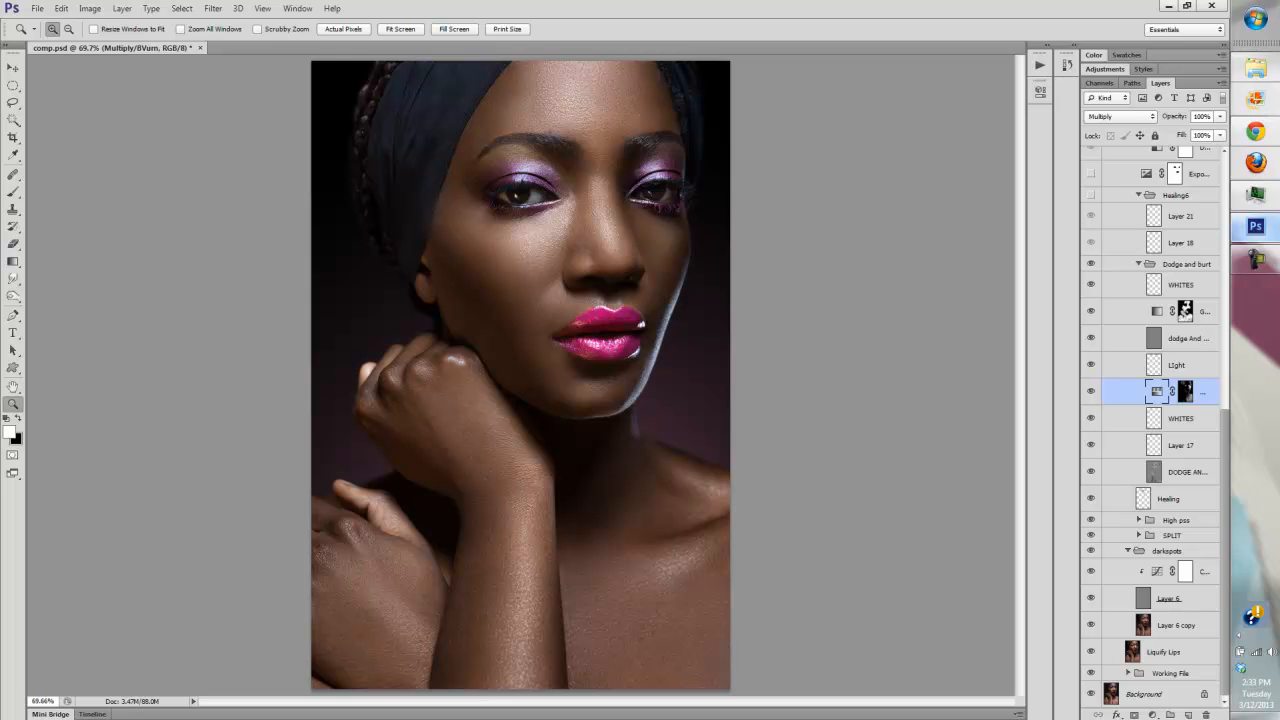
left_click(1091, 285)
left_click(1091, 285)
Collapse the Dodge and burt group and compare the portrait with the whole group hidden and shown
left_click(1138, 264)
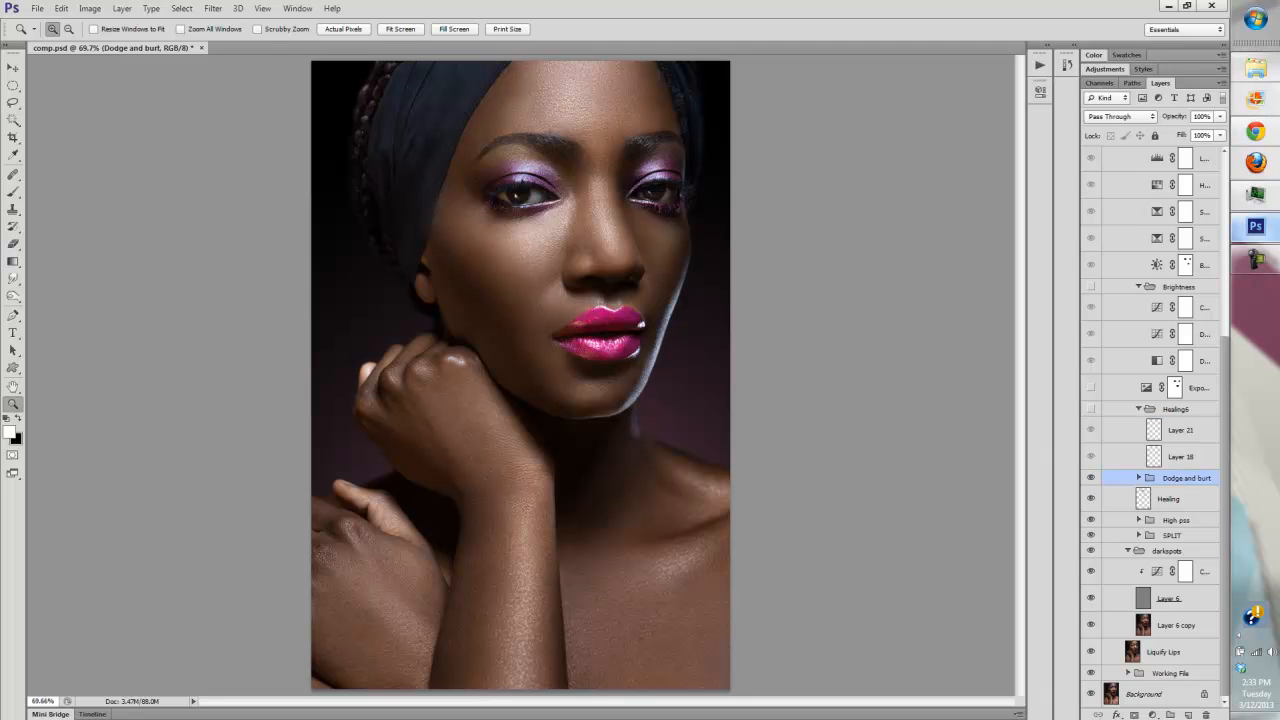
left_click(1091, 478)
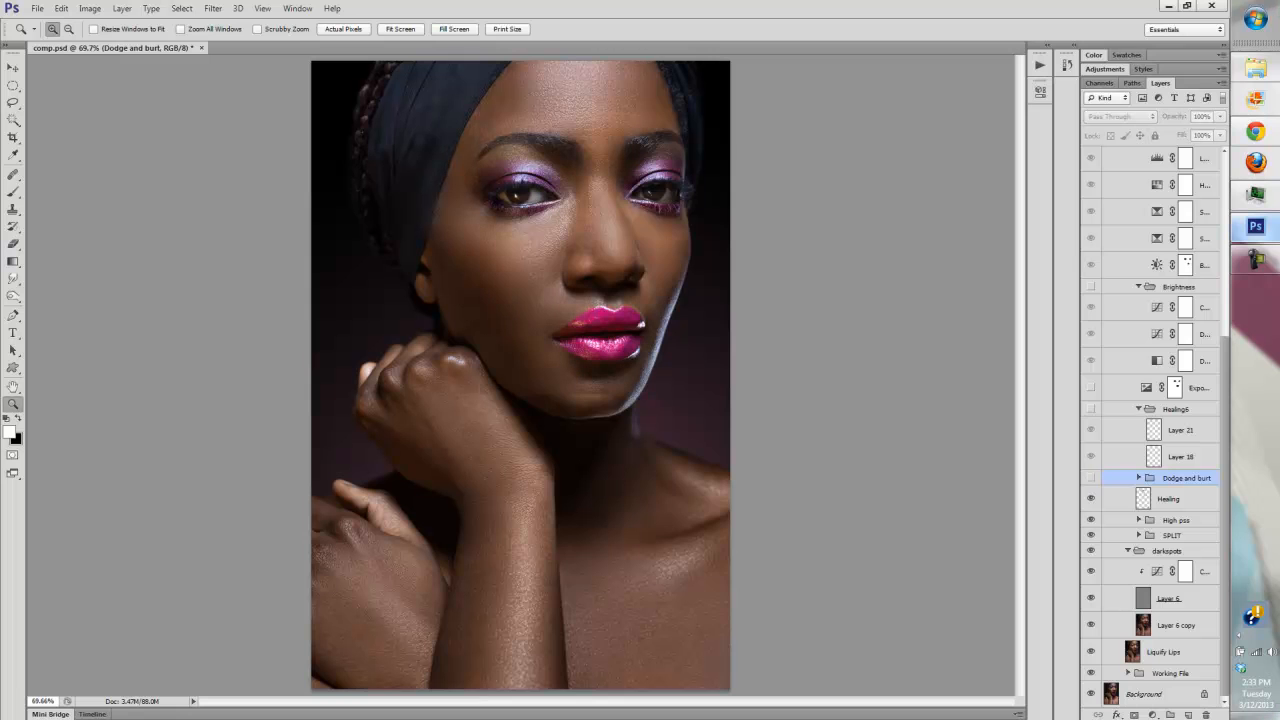
left_click(1091, 478)
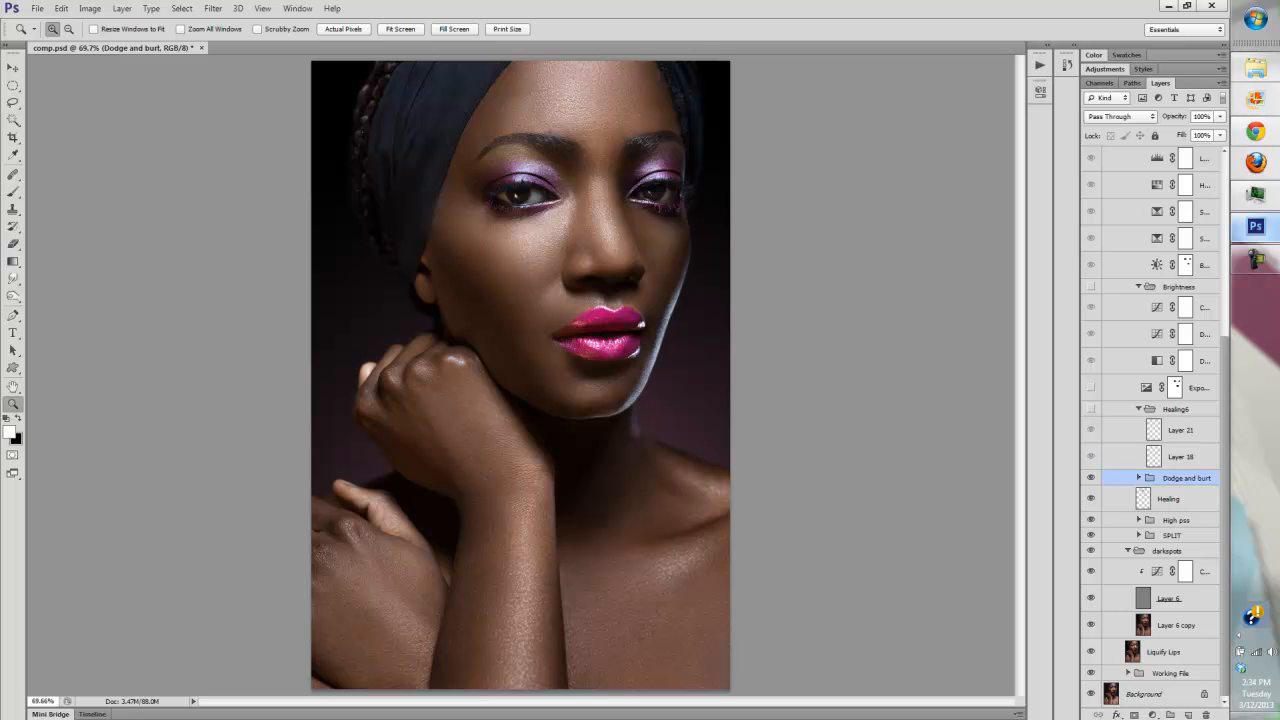
Turn on the Healing6 group and compare the portrait with and without it
left_click(1091, 409)
left_click(1091, 409)
left_click(1091, 409)
Compare the eye area up close with the Healing layer, Dodge and burt group, and Healing6 group toggled
left_click_drag(460, 137, 713, 291)
left_click(1091, 498)
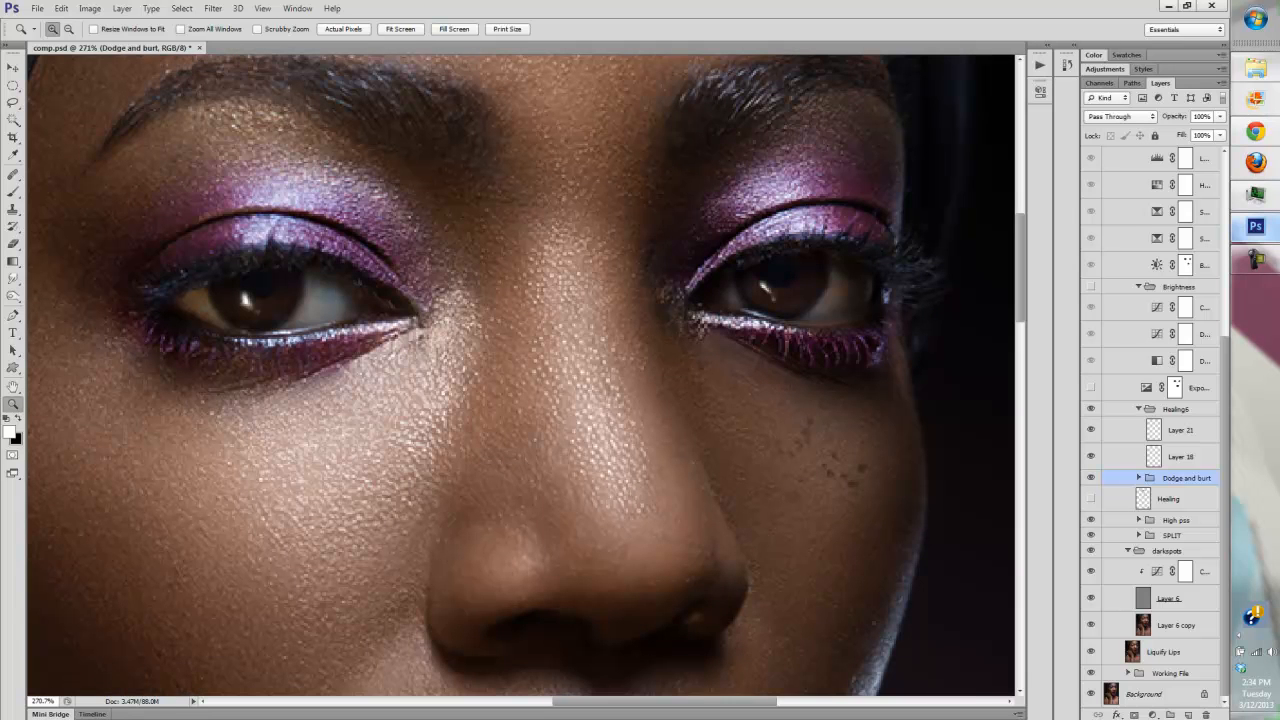
left_click(1091, 477)
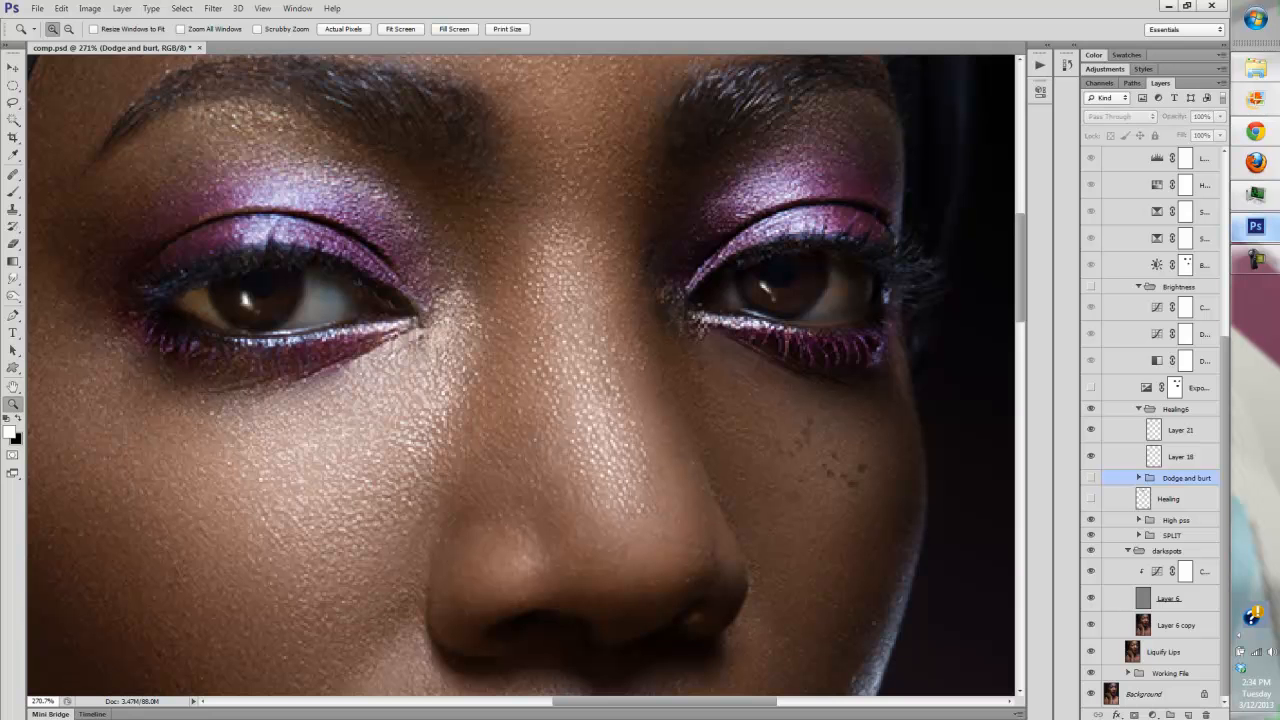
left_click(1091, 477)
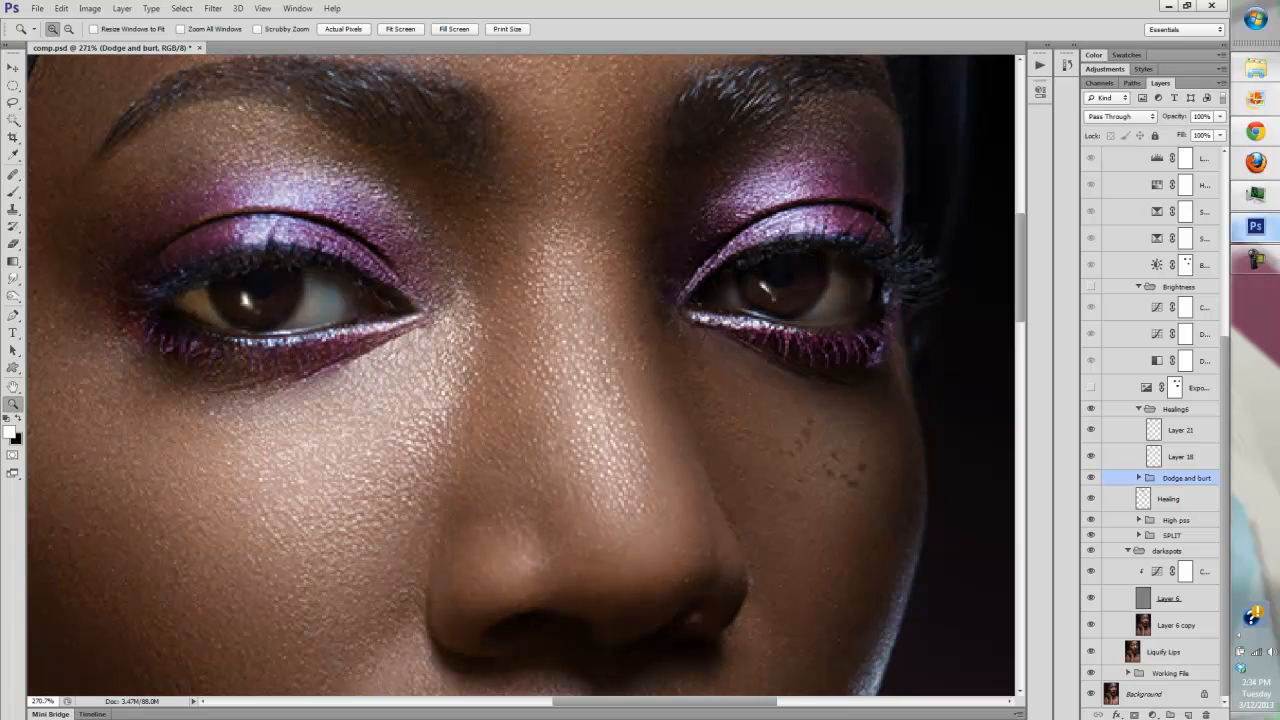
left_click(1091, 409)
left_click(1091, 409)
left_click(400, 28)
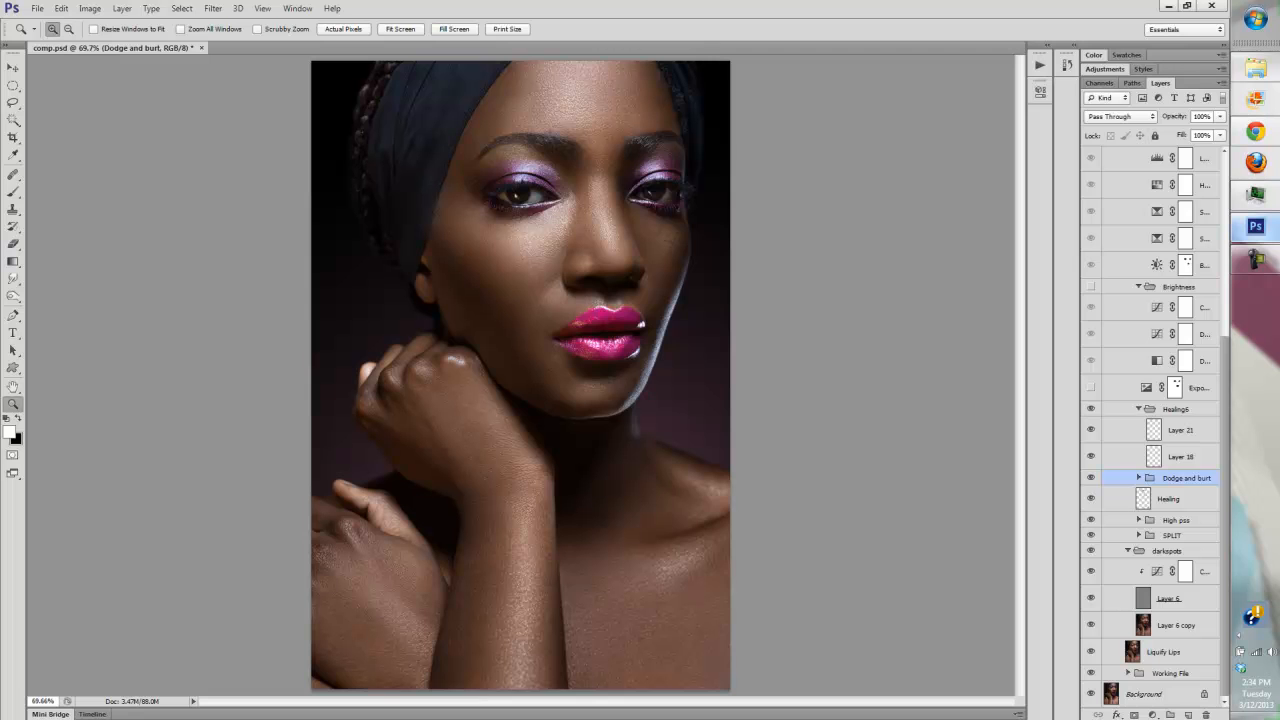
Inspect the dark spots on the cheek and the nose area up close, including at 100% and 200%
left_click_drag(632, 205, 686, 275)
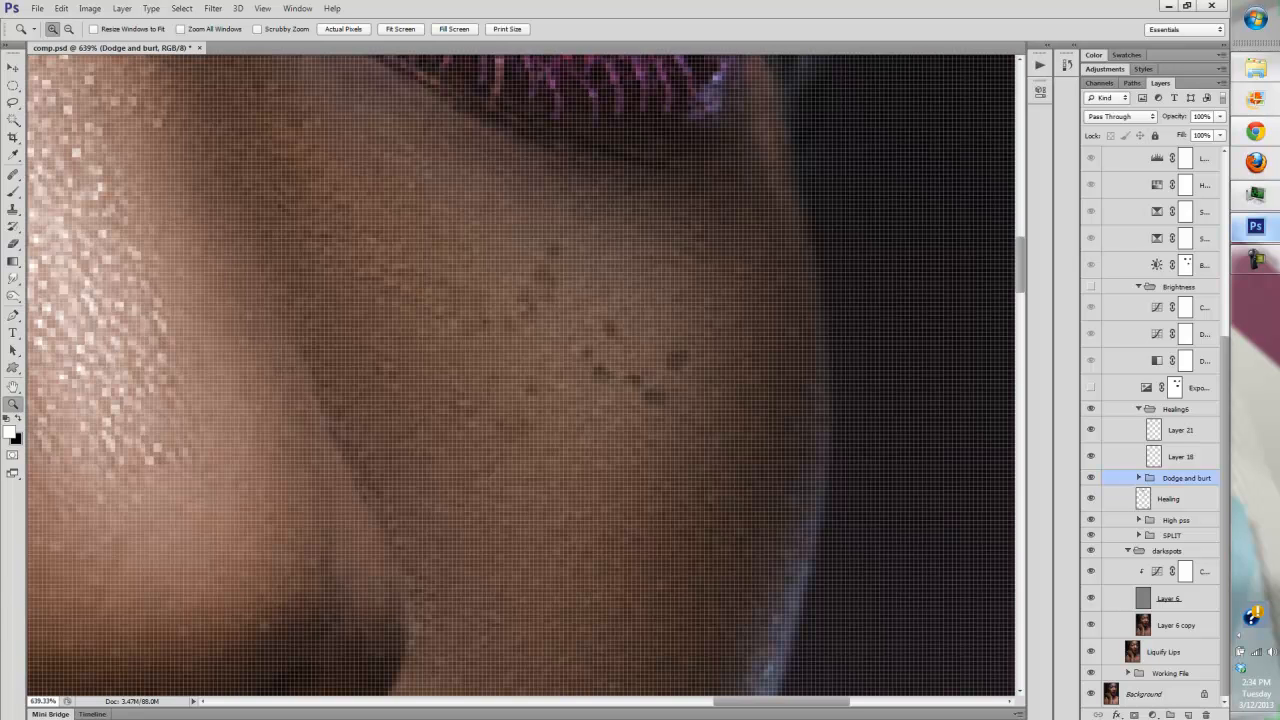
left_click(343, 28)
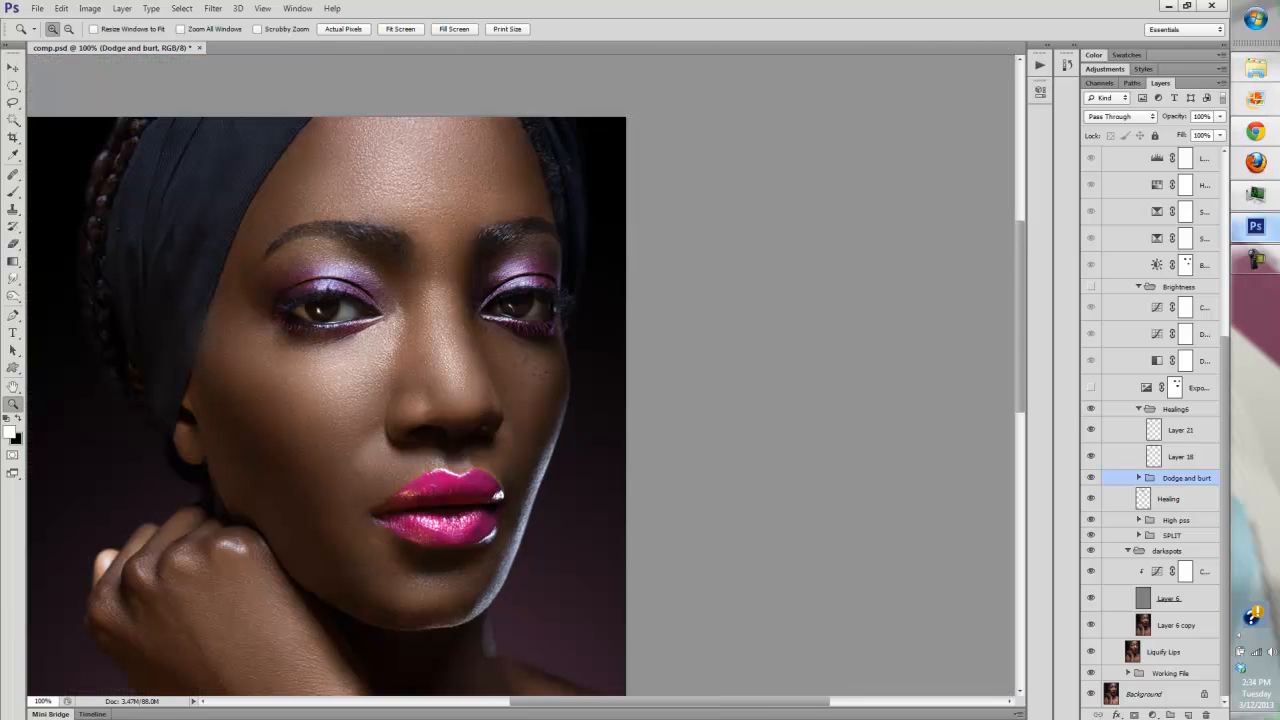
left_click(481, 422)
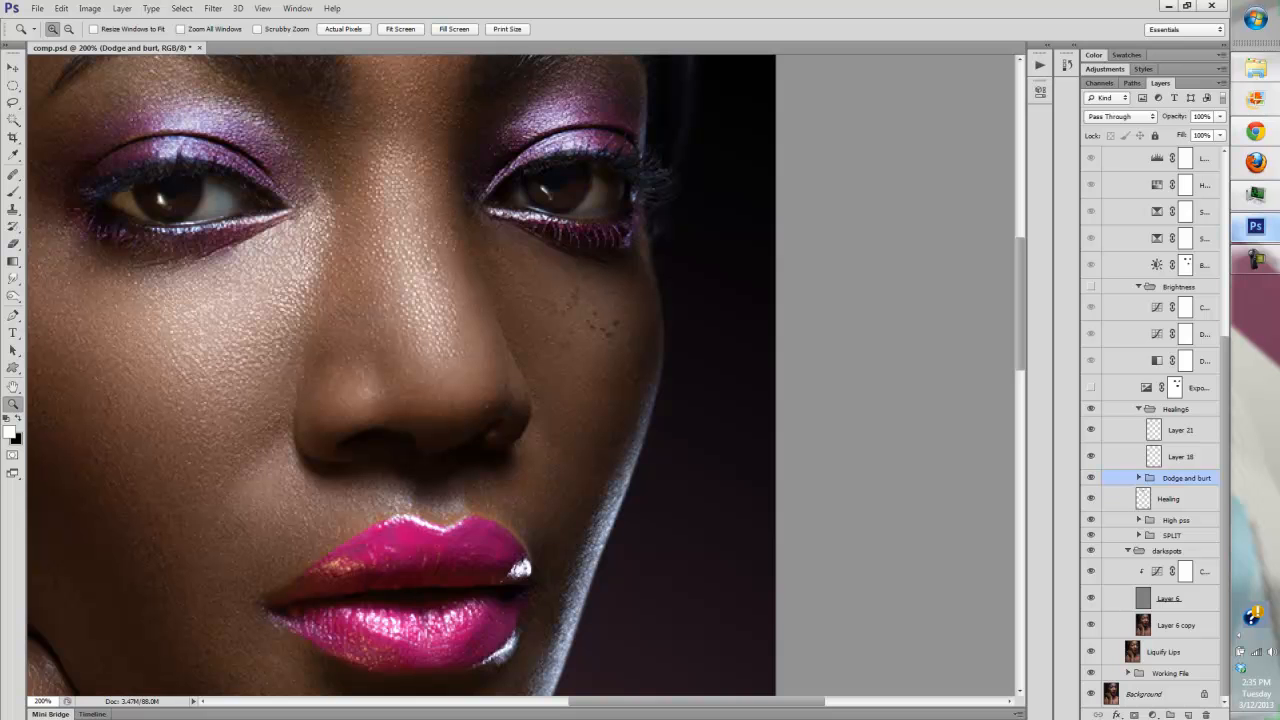
left_click(400, 28)
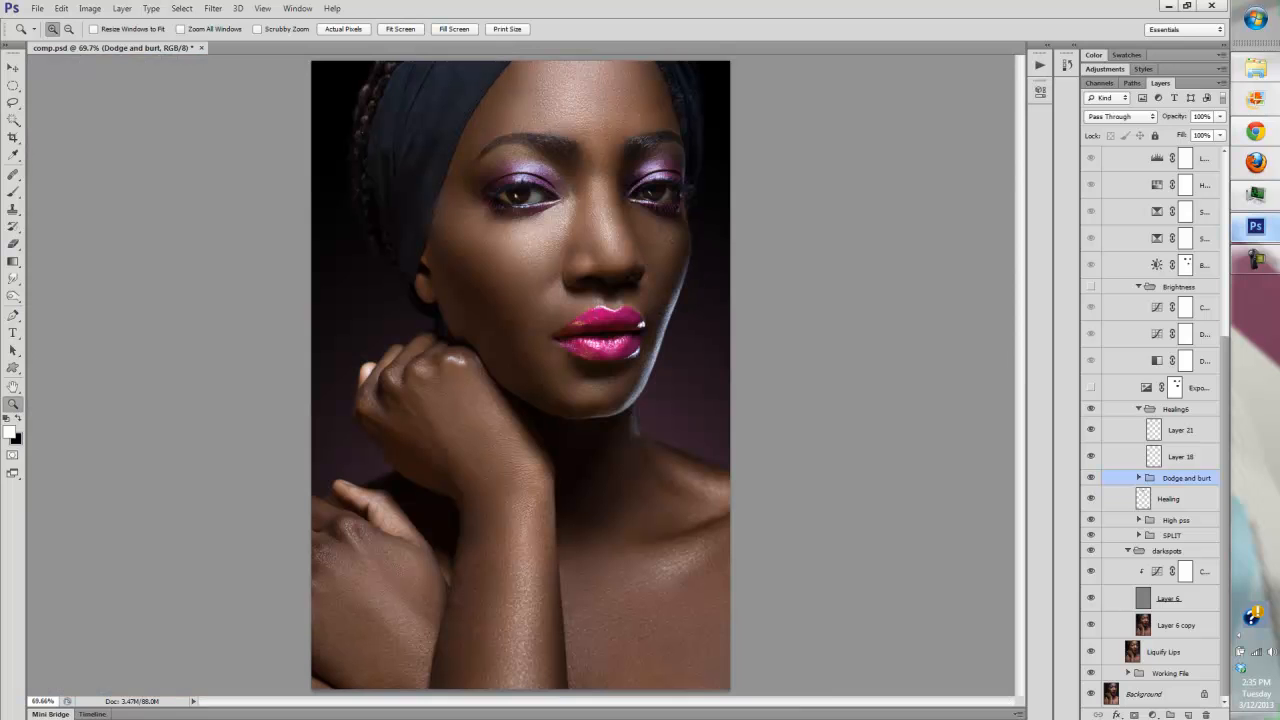
Turn on the Exposure layer above the Healing6 group and compare its effect
left_click(1091, 387)
left_click(1091, 387)
left_click(1091, 387)
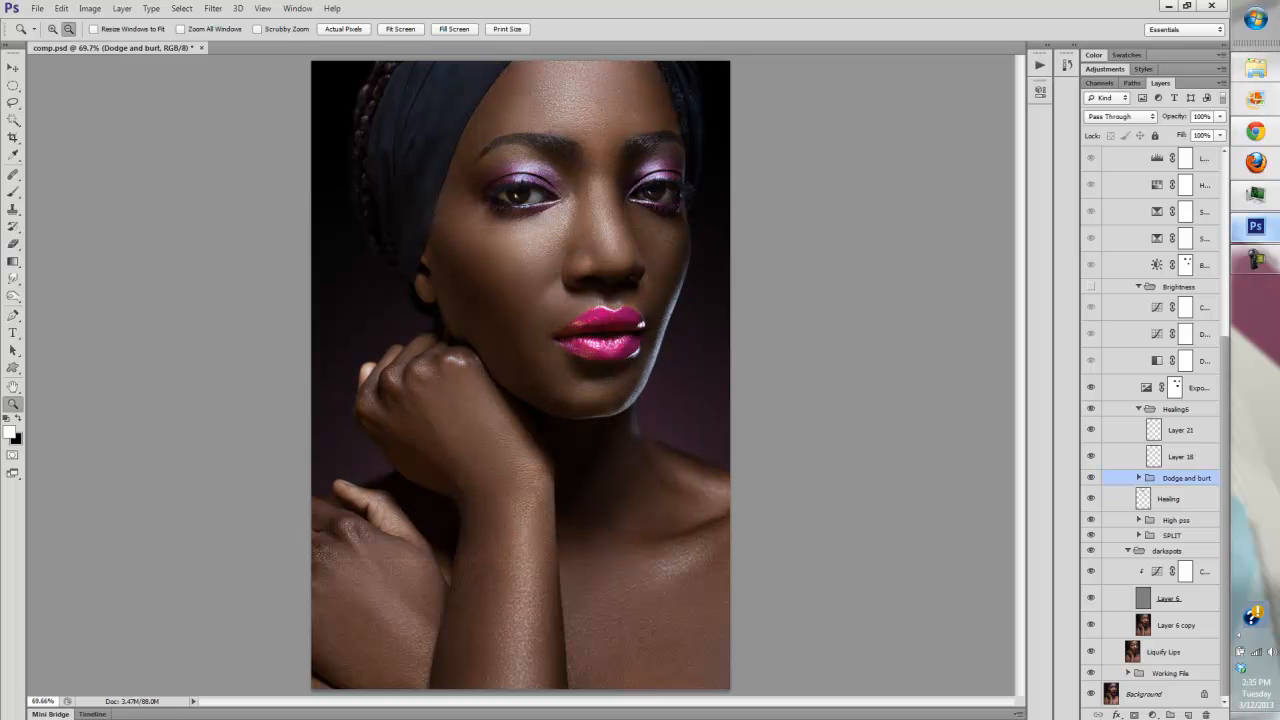
View the Exposure layer's mask on its own, and toggle the layer to compare the exposure change again
left_click(1175, 387, "alt")
left_click(1175, 387, "alt")
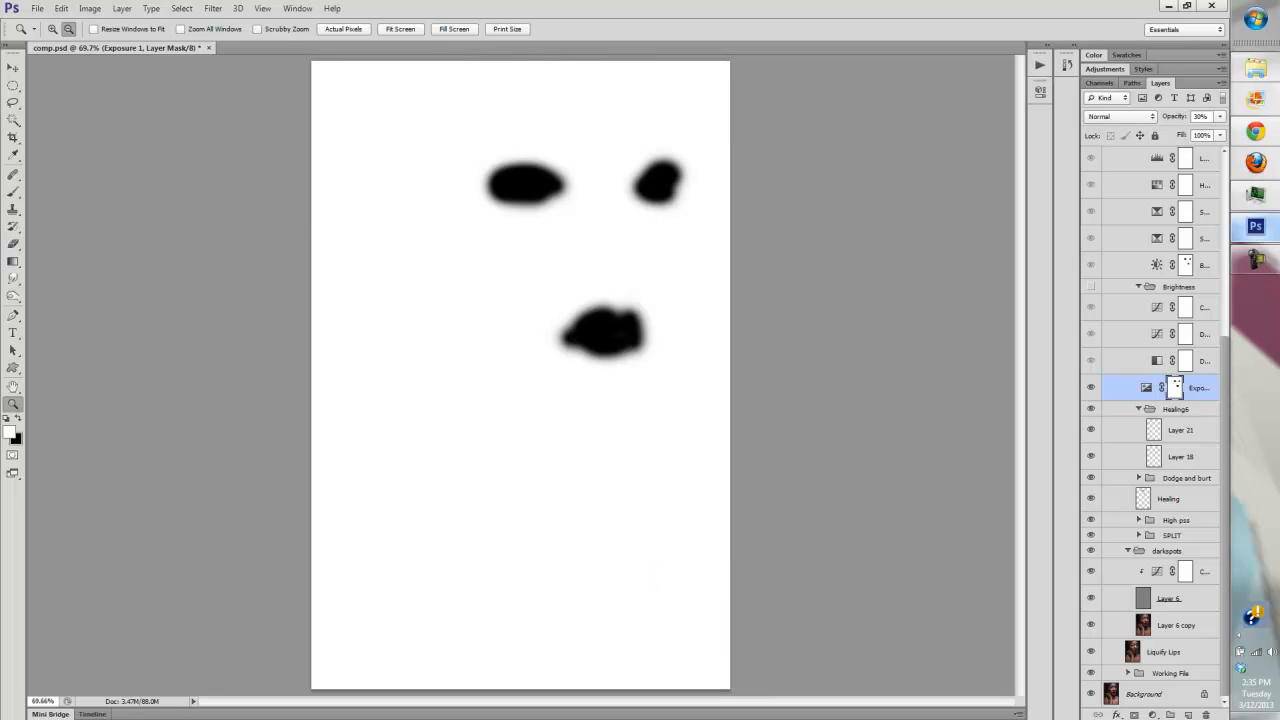
left_click(1091, 387)
left_click(1091, 387)
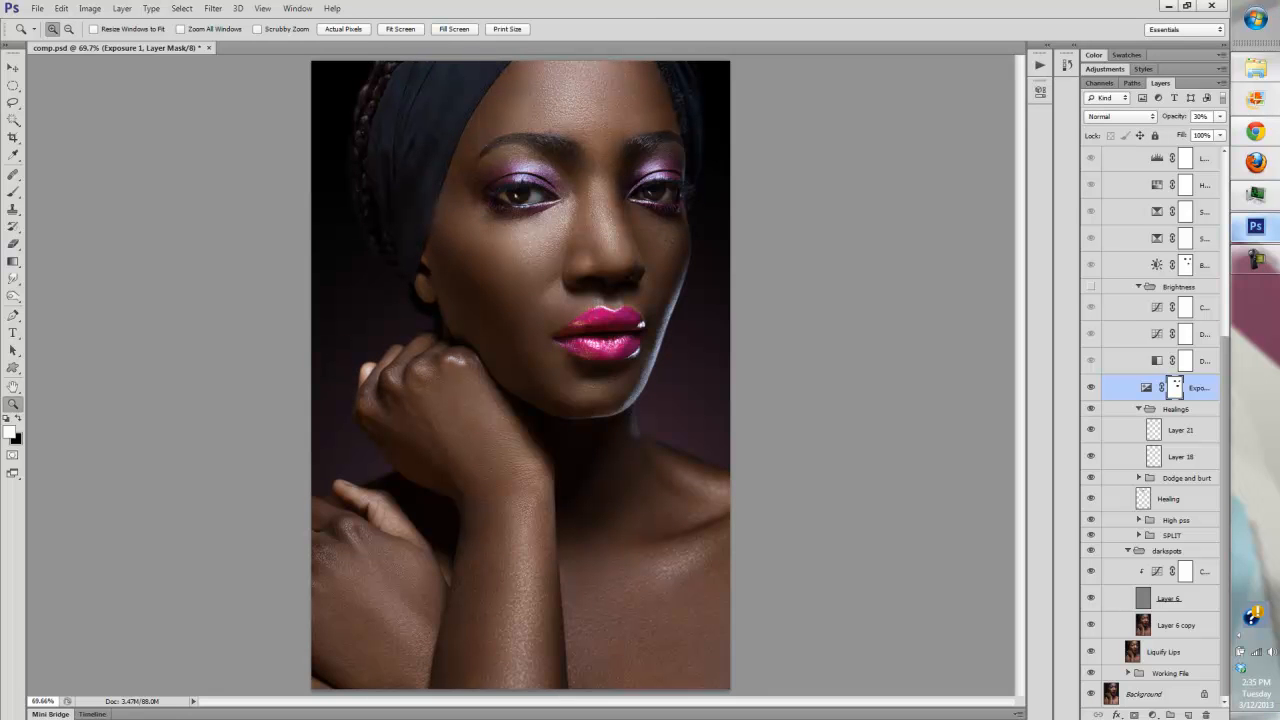
left_click(1091, 387)
left_click(1091, 387)
Turn on the Brightness group, hide its three adjustment layers, and show them again one at a time
left_click(1091, 286)
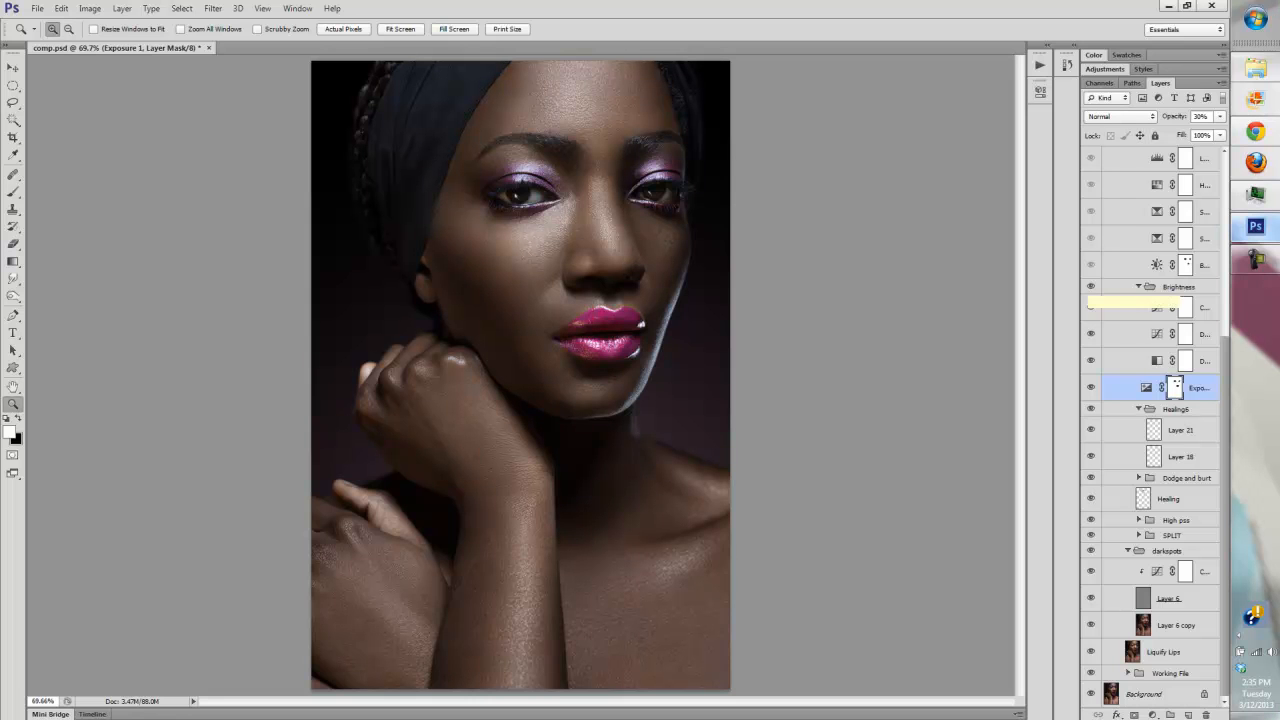
left_click(1091, 360)
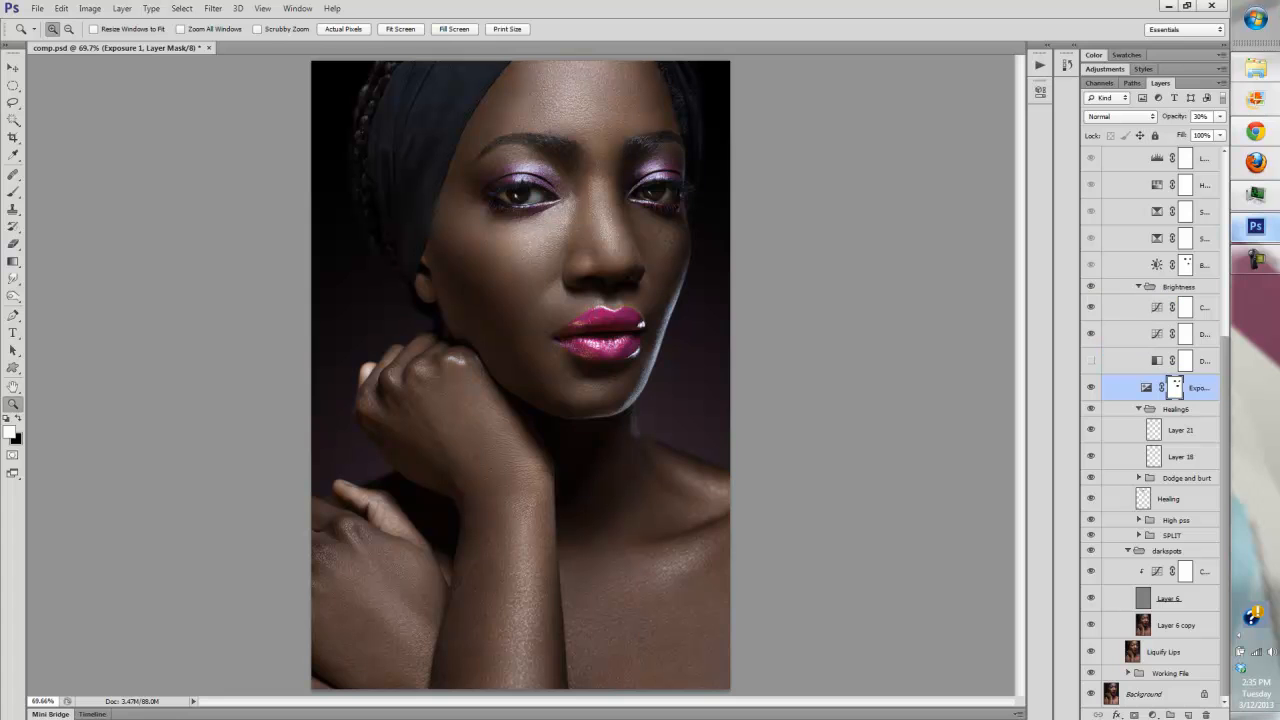
left_click(1091, 333)
left_click(1091, 307)
left_click(1091, 360)
left_click(1091, 333)
left_click(1091, 307)
Collapse the Brightness group and compare the portrait with the whole group hidden and shown
left_click(1091, 286)
left_click(1091, 286)
left_click(1138, 286)
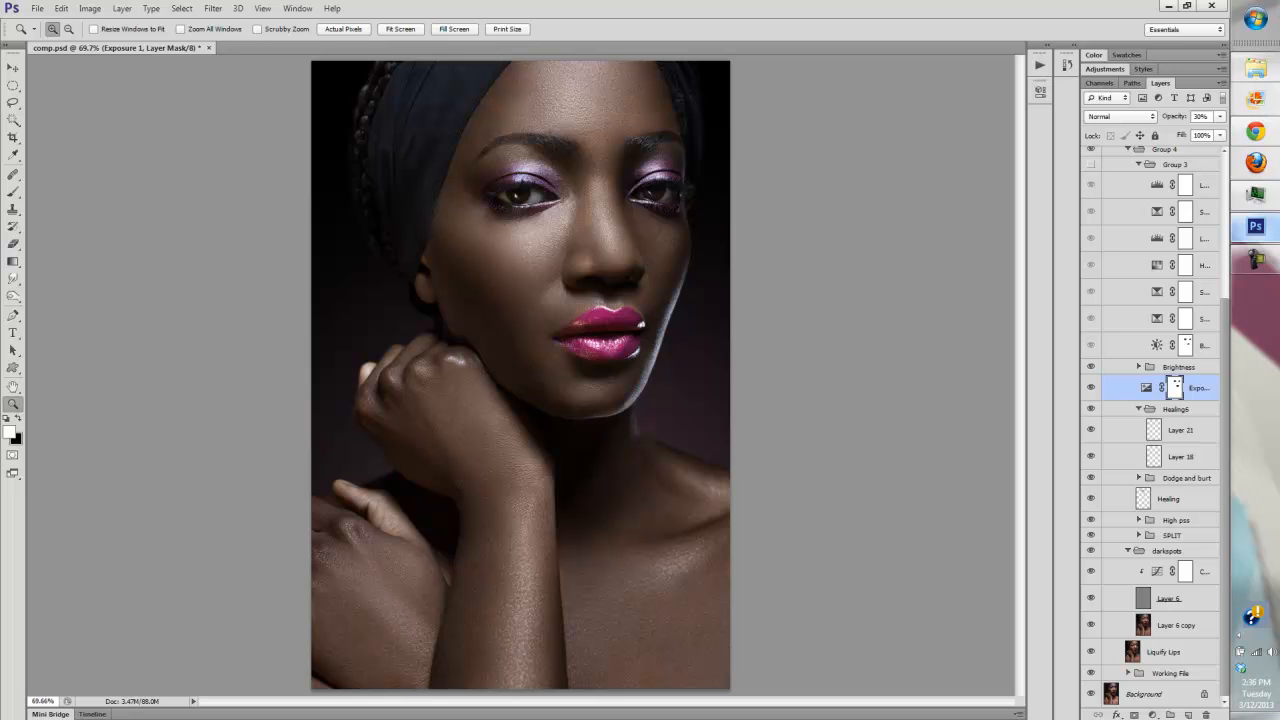
left_click(1091, 367)
left_click(1091, 367)
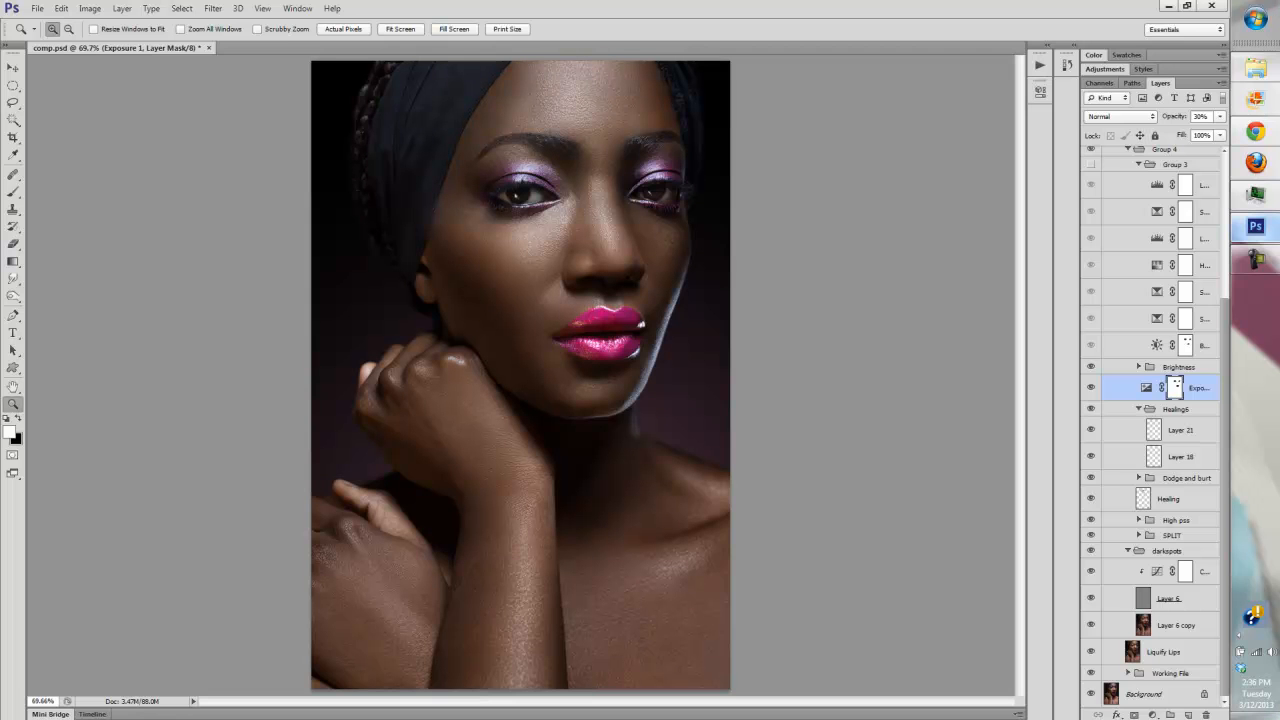
Turn on Group 3 inside Group 4, and toggle it to compare its color and tone adjustments on the portrait
scroll(1150, 420, "up", 3)
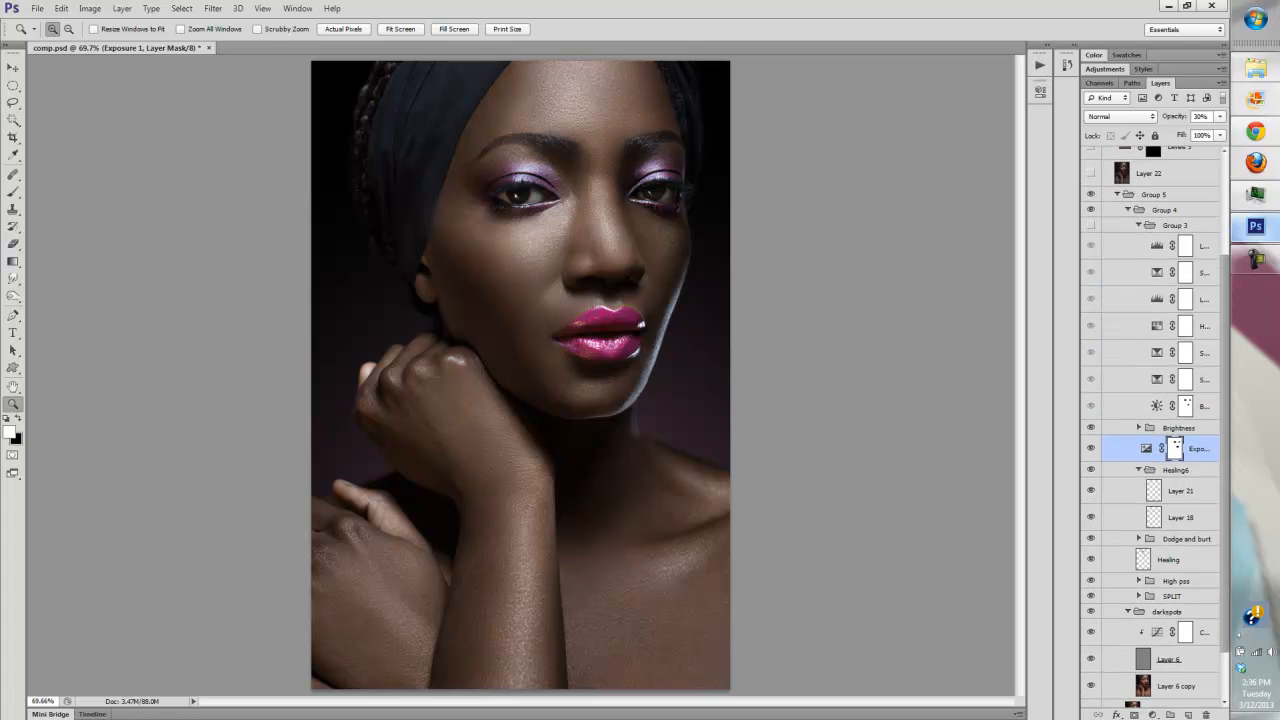
left_click(1091, 225)
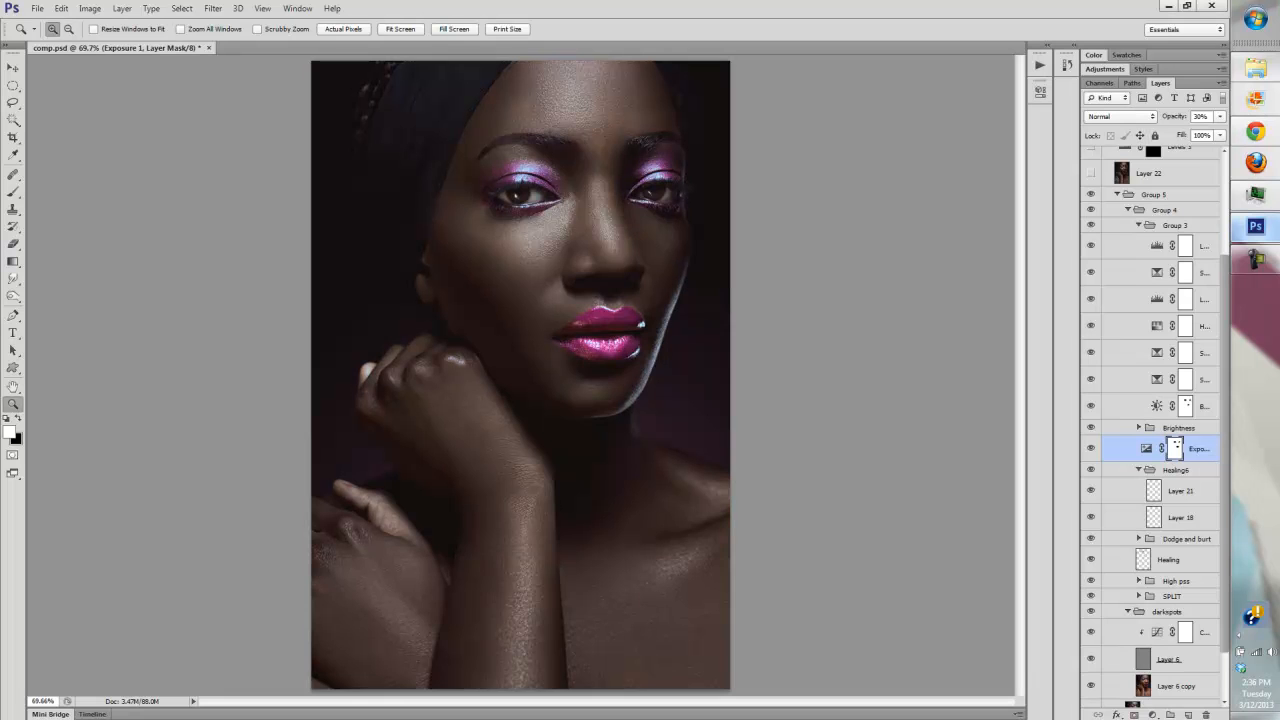
scroll(1160, 340, "up", 1)
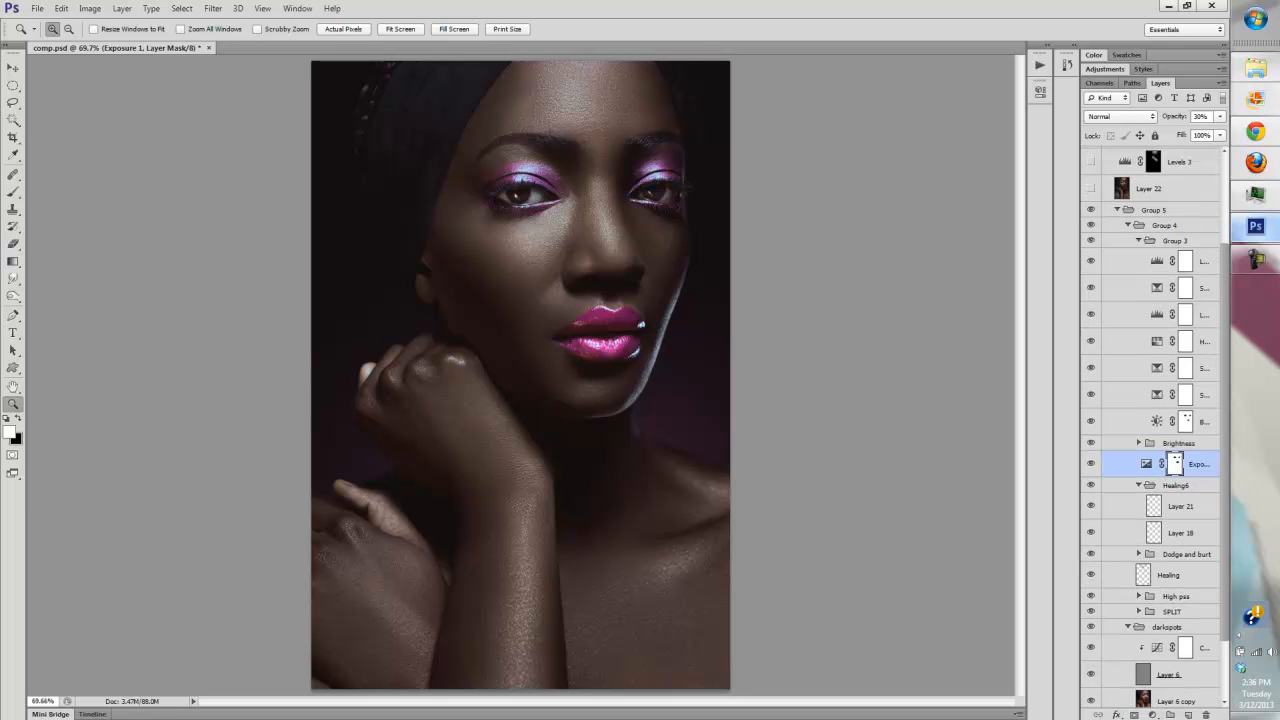
scroll(1160, 340, "up", 1)
scroll(1160, 420, "up", 1)
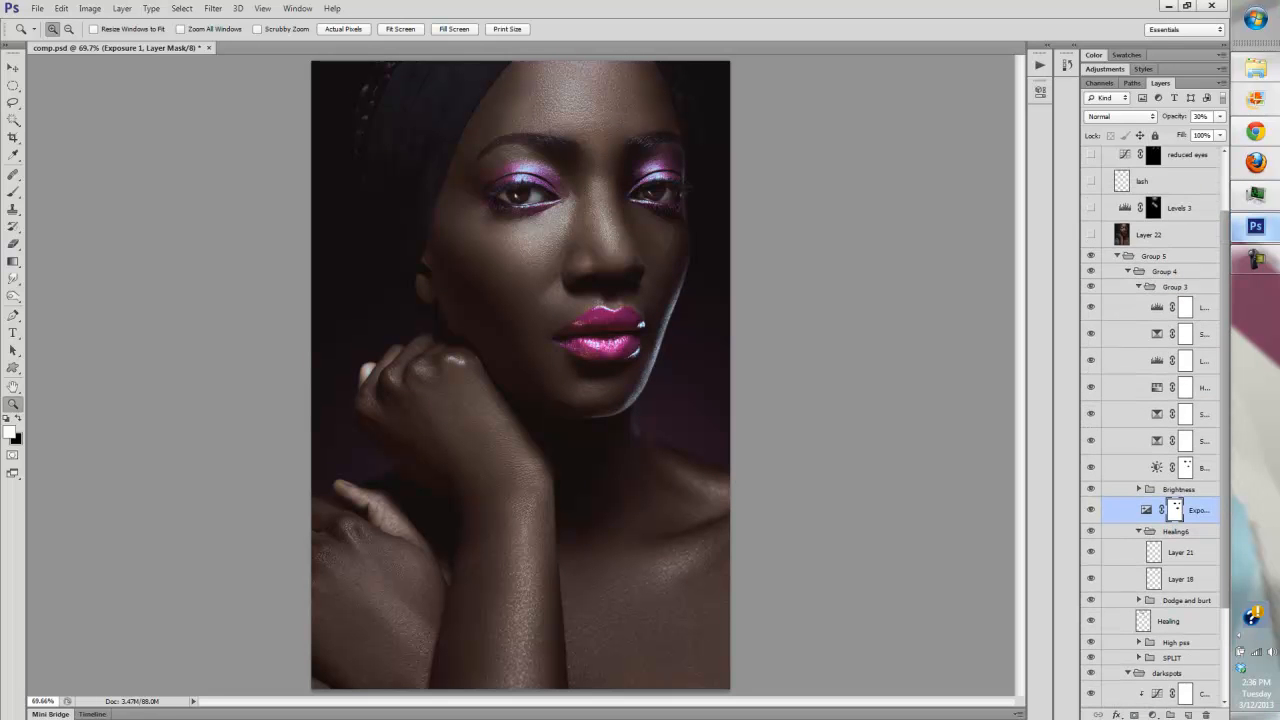
scroll(1160, 420, "up", 2)
left_click(1091, 332)
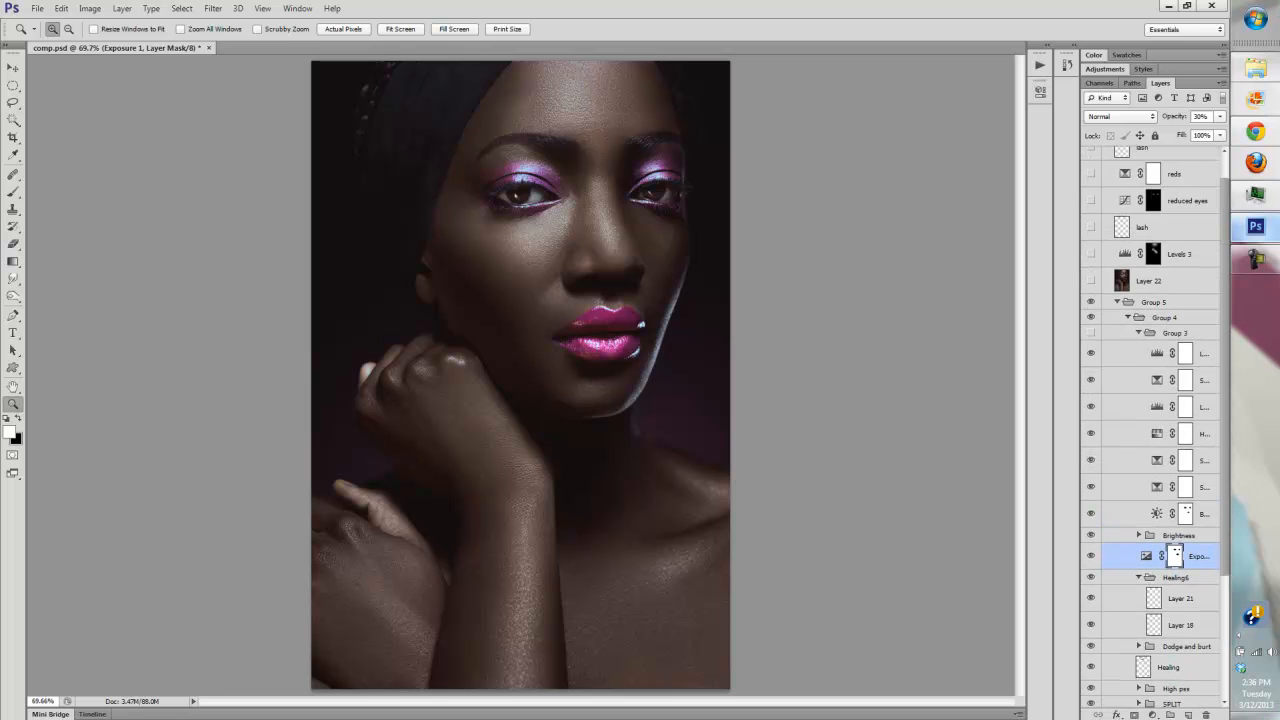
left_click(1091, 332)
Turn on Layer 22 above Group 5 and hide and show it repeatedly to compare its effect
scroll(1150, 420, "up", 1)
left_click(1091, 308)
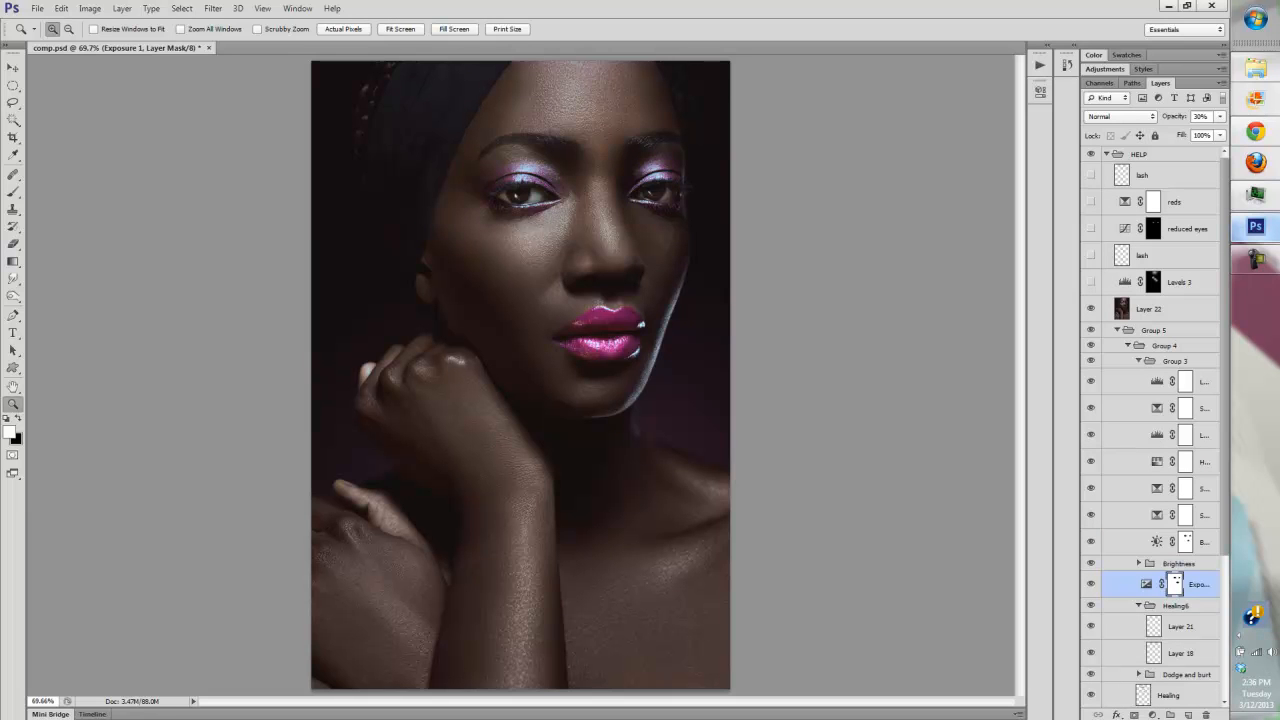
left_click(1091, 308)
left_click(1091, 308)
left_click(1091, 308)
left_click(1091, 308)
Turn on the Levels 3 adjustment layer and select its layer mask
left_click(1091, 282)
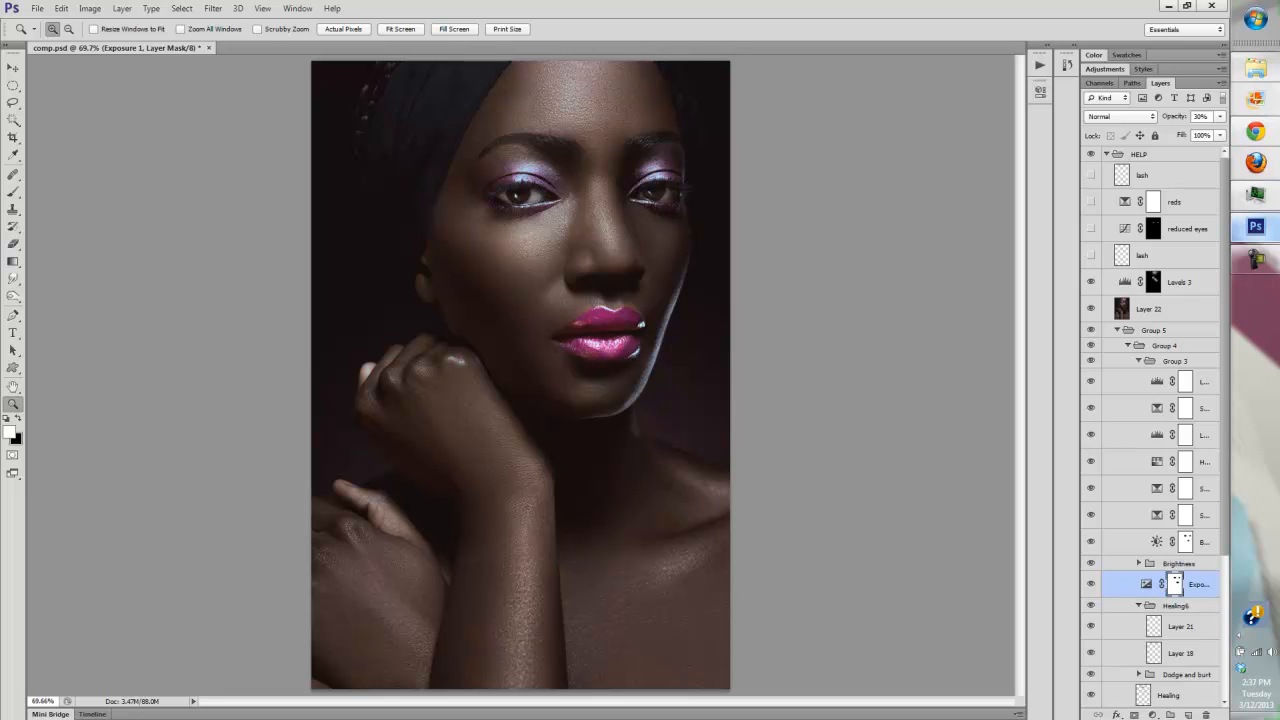
left_click(1153, 282)
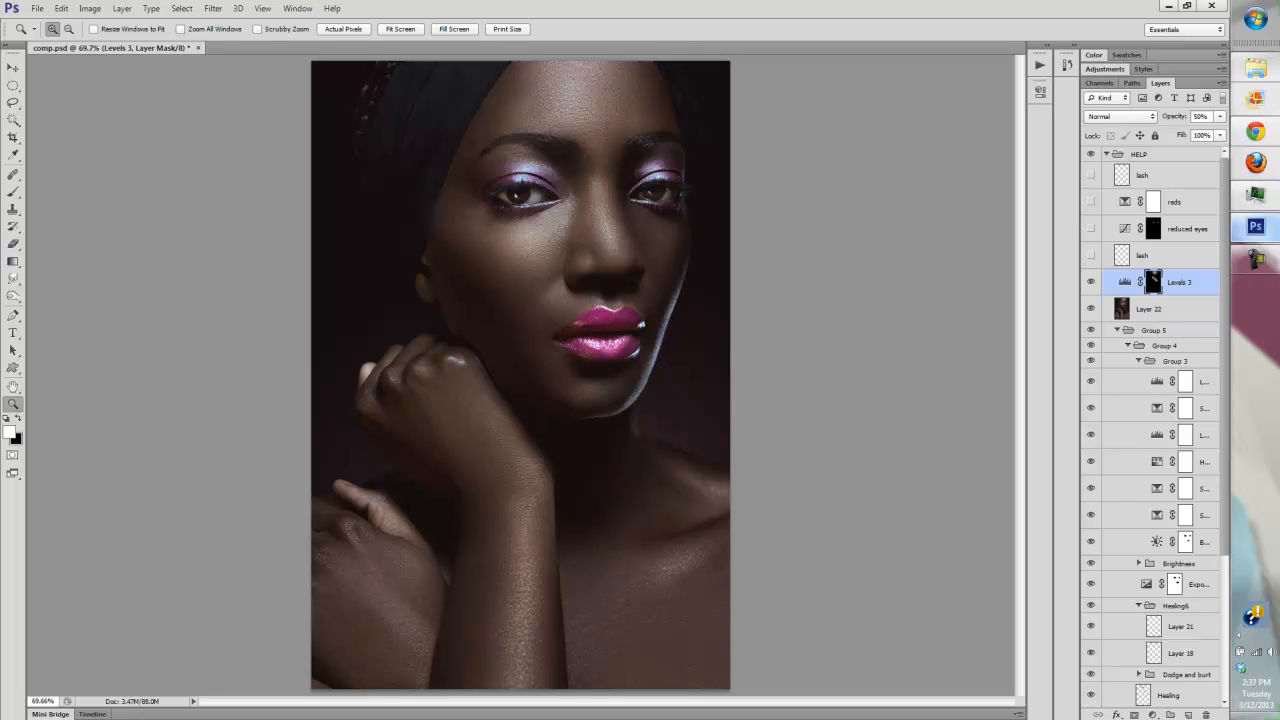
Turn on the lash layer above Levels 3, compare it close up on both eyes, and return to the whole portrait
left_click(1091, 255)
left_click(1091, 255)
left_click_drag(464, 112, 708, 246)
left_click(1091, 255)
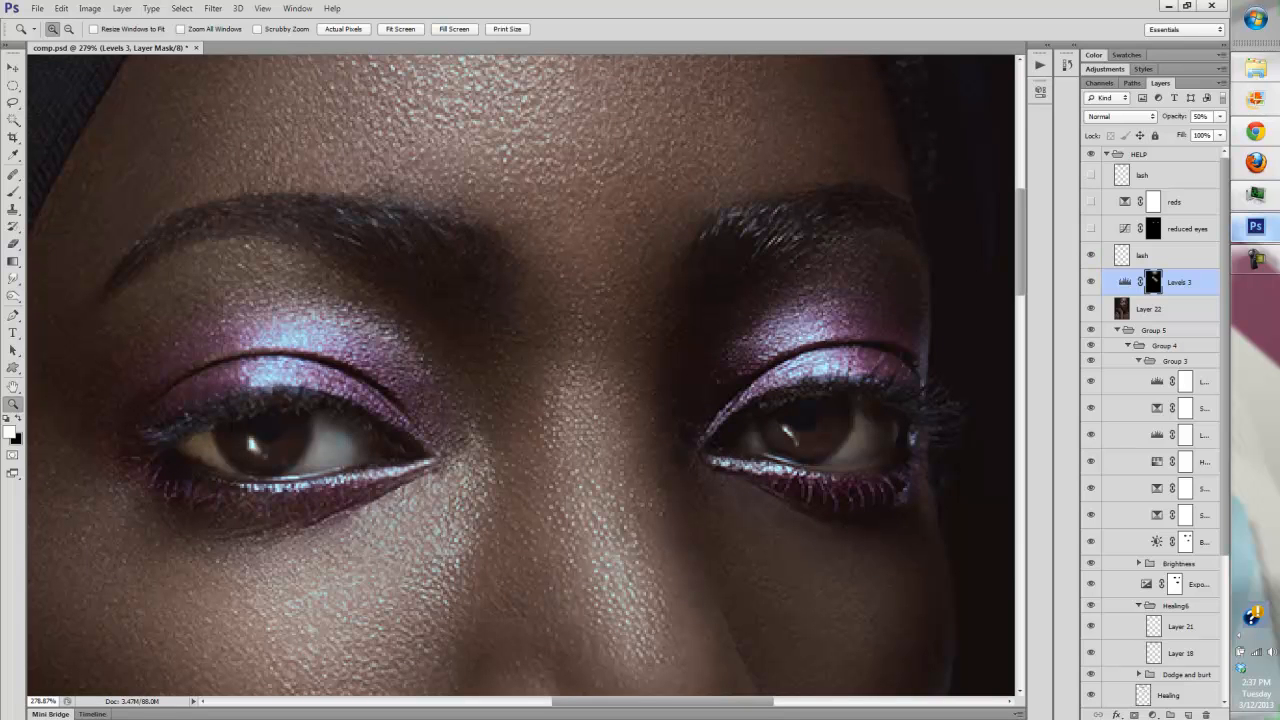
left_click(1091, 255)
left_click(1091, 255)
left_click(400, 28)
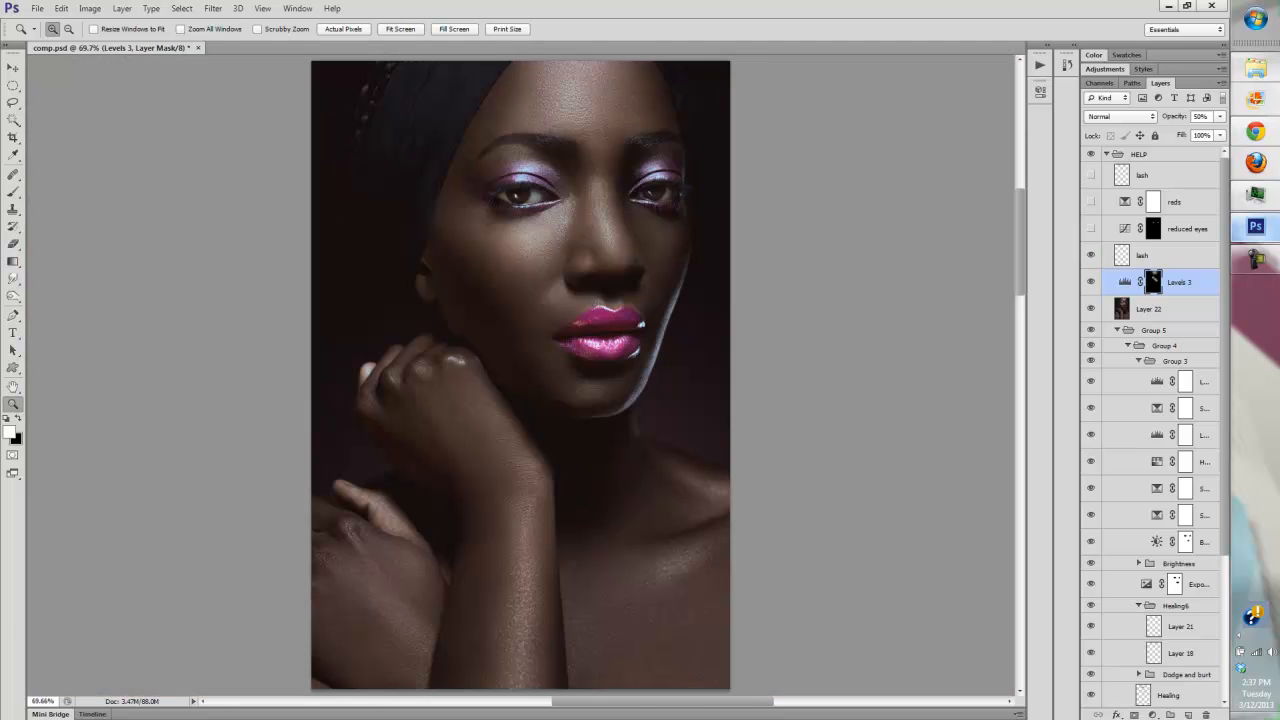
Turn on the reduced eyes and reds adjustment layers, toggling each one to compare its effect
left_click(1091, 228)
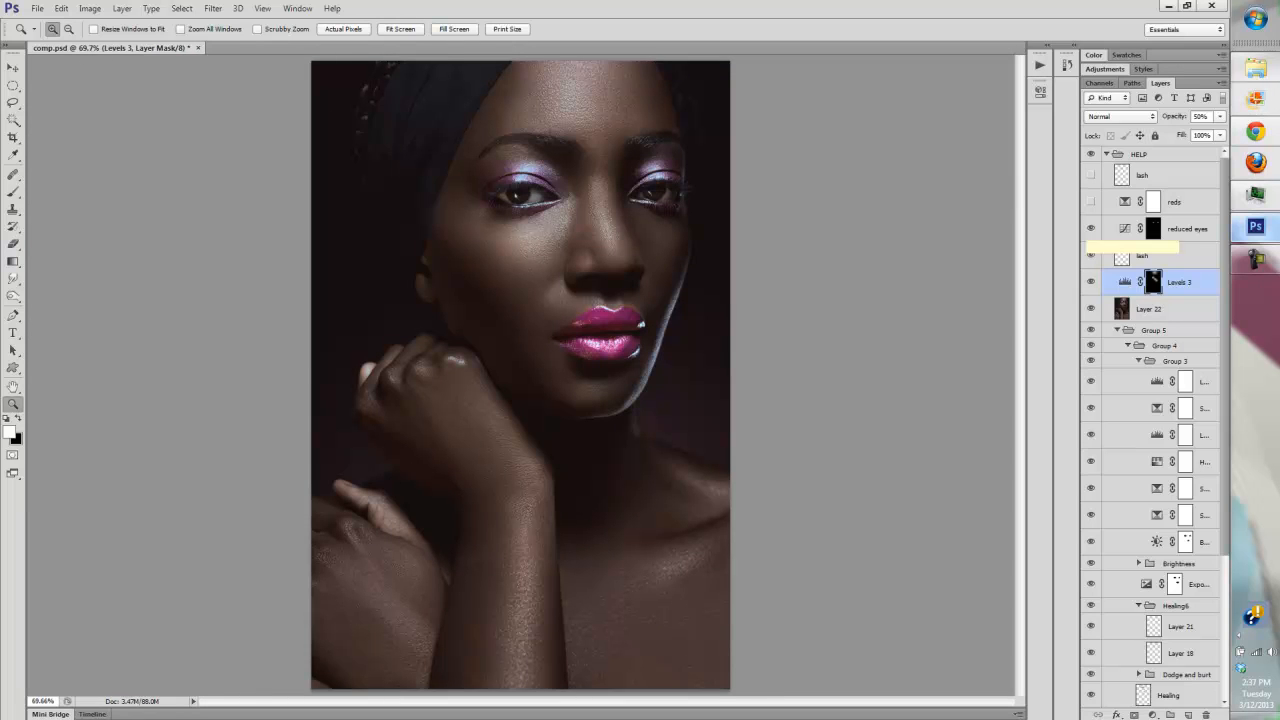
left_click(1091, 228)
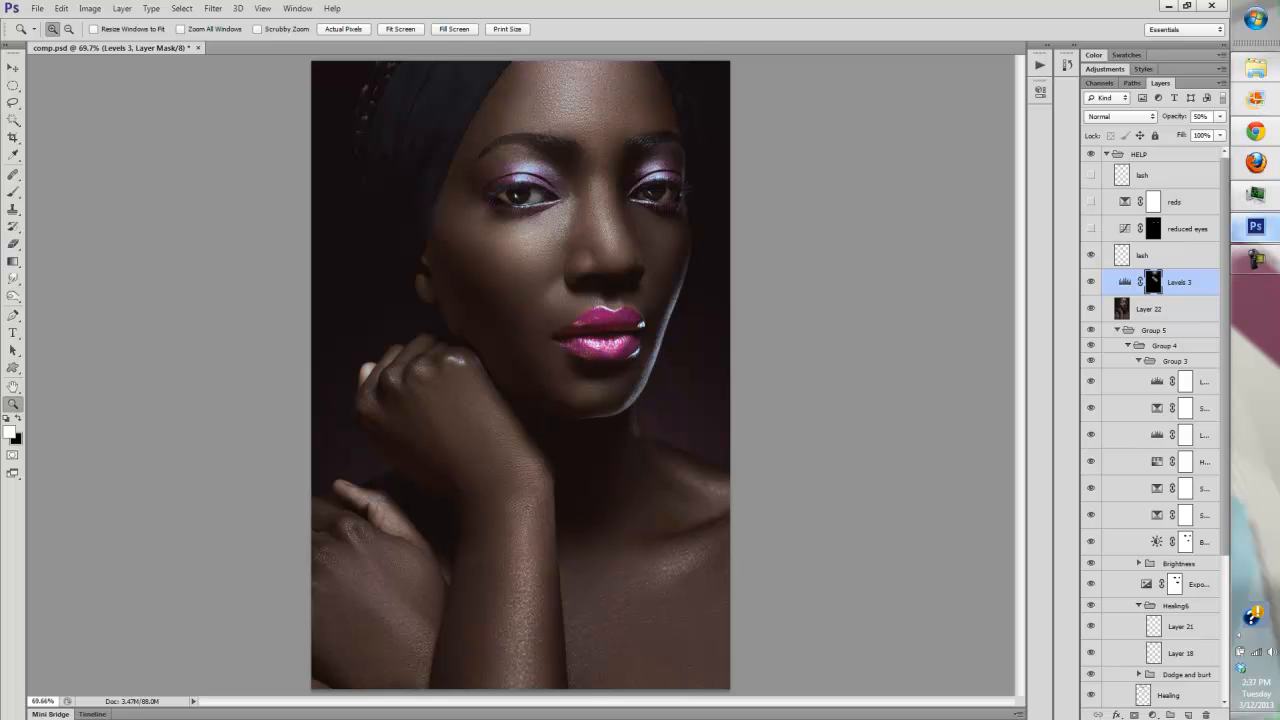
left_click(1091, 228)
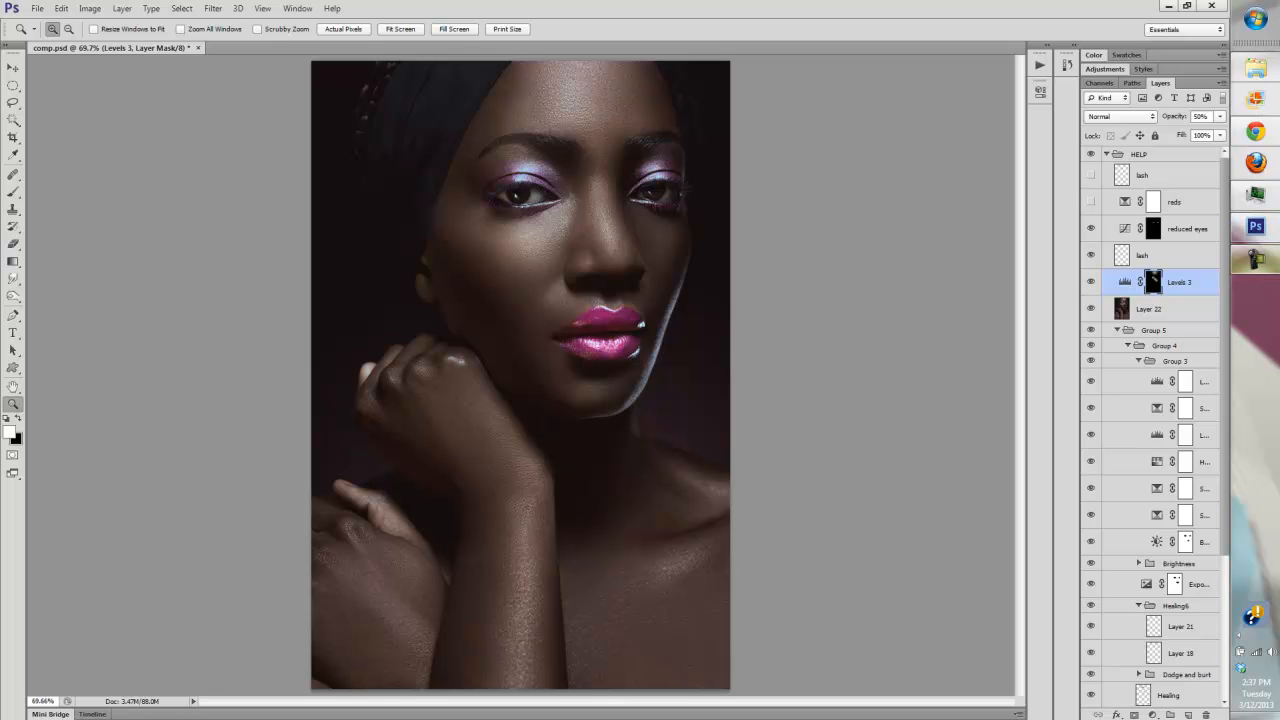
left_click(1090, 201)
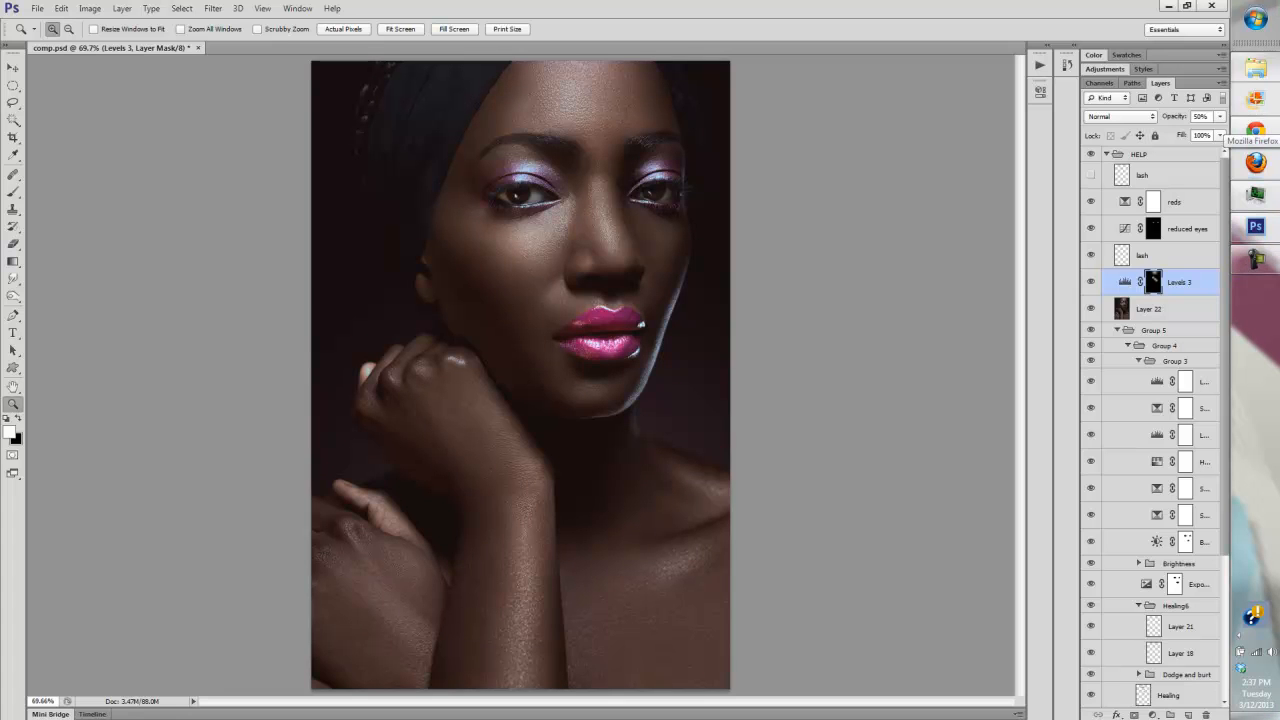
left_click(1091, 201)
left_click(1091, 201)
Collapse Group 3 and Group 4 in the layer stack
scroll(1150, 420, "down", 3)
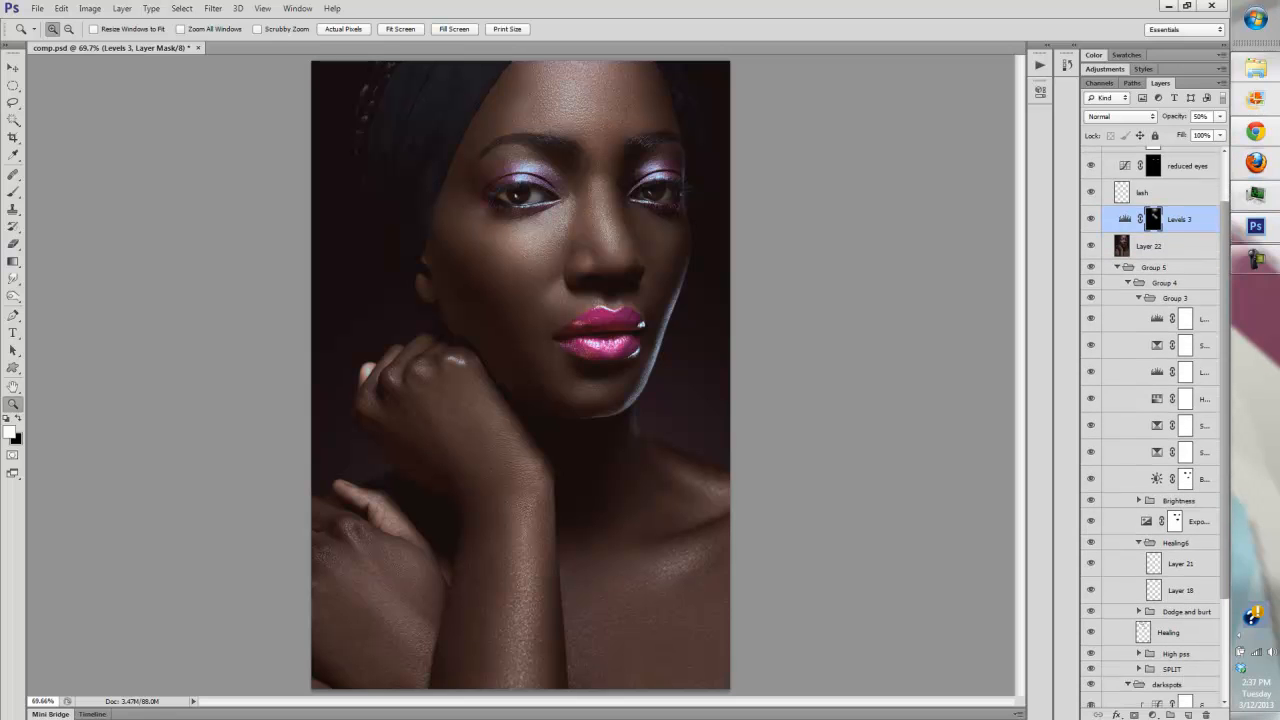
left_click(1138, 287)
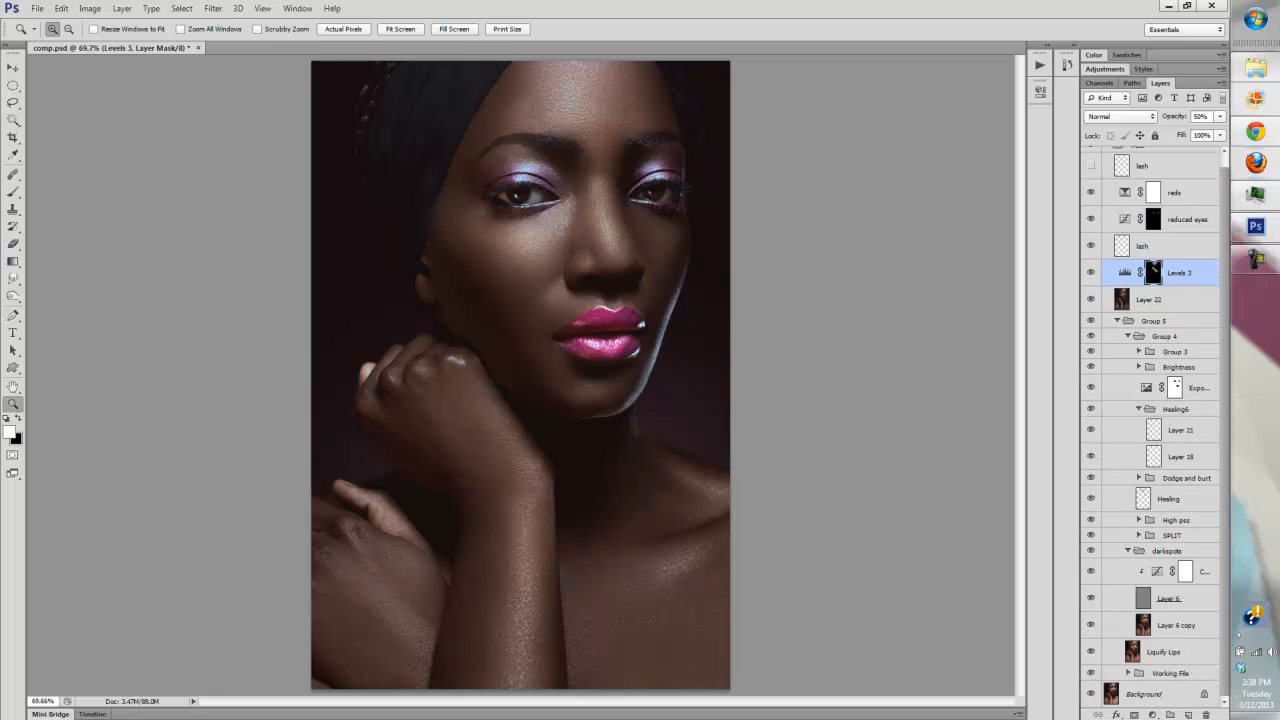
left_click(1128, 336)
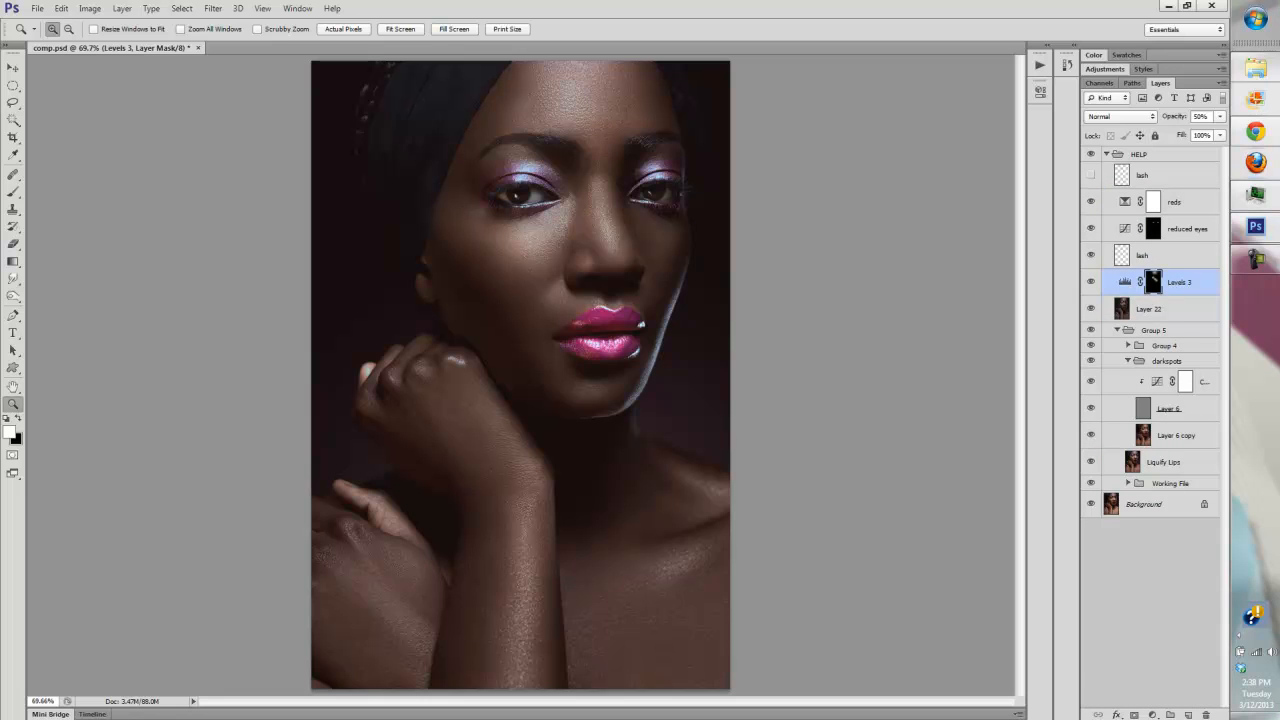
Compare the reds layer once more, turn on the topmost lash layer, and collapse the HELP group
left_click(1090, 201)
left_click(1090, 201)
left_click(1090, 175)
left_click(1106, 154)
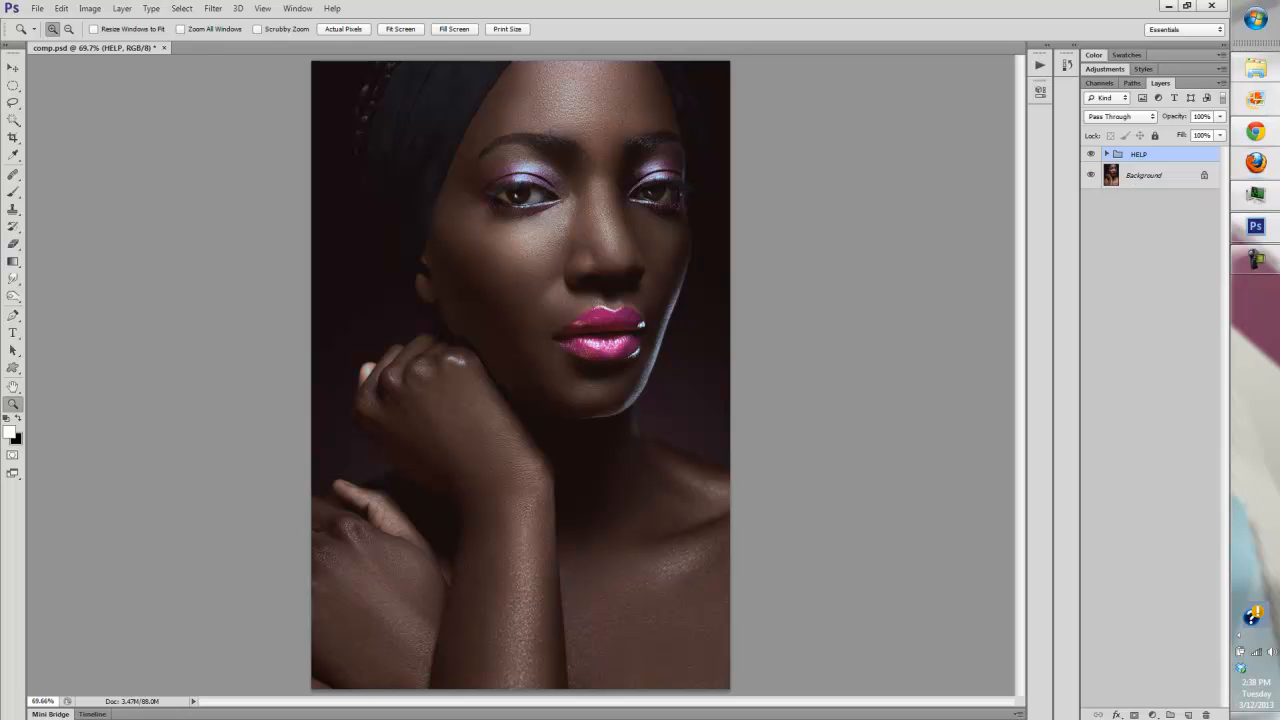
Toggle the Background layer and the HELP group to view the original photo against the retouched portrait
left_click(1090, 175)
left_click(1090, 154)
left_click(1090, 175)
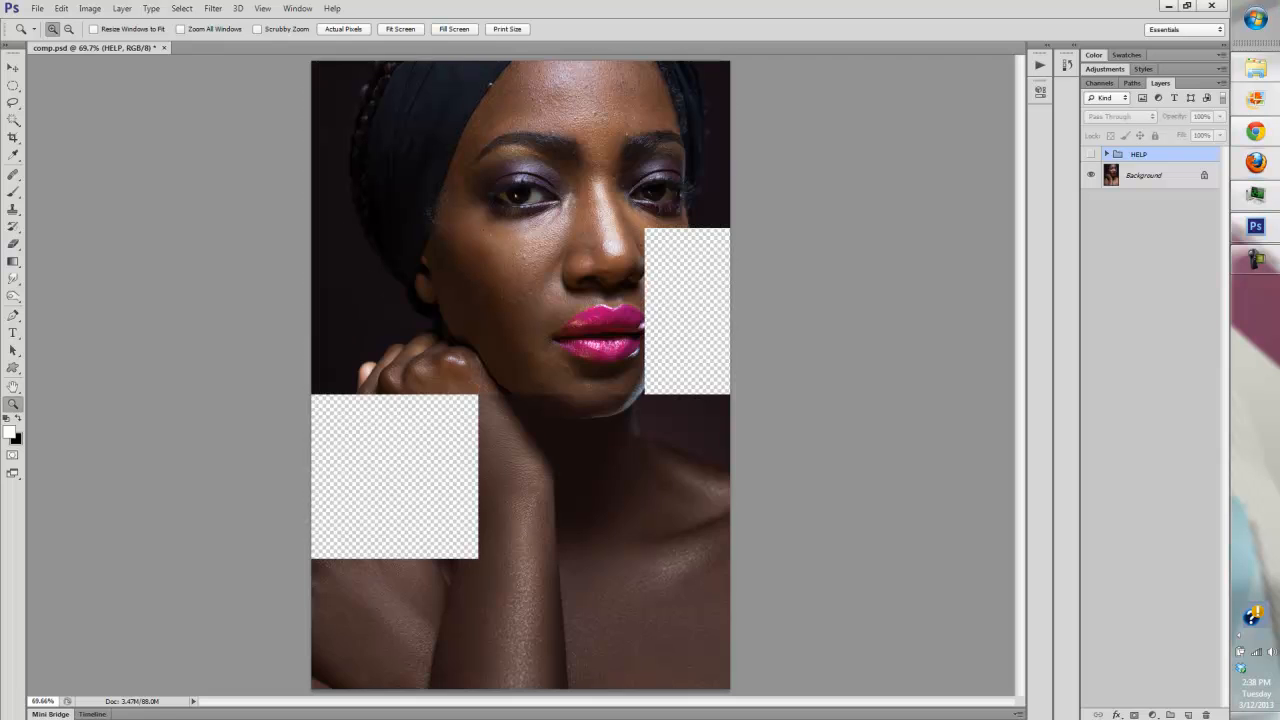
left_click(1090, 175)
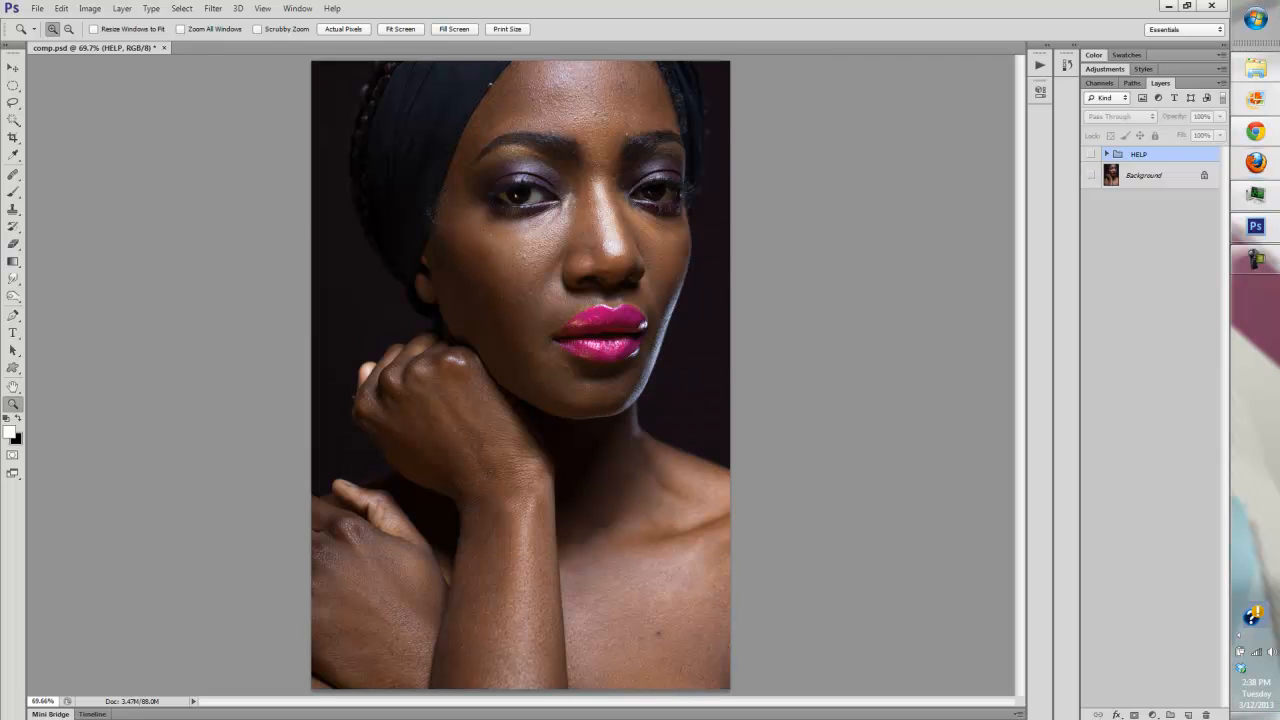
left_click(1090, 175)
left_click(1090, 154)
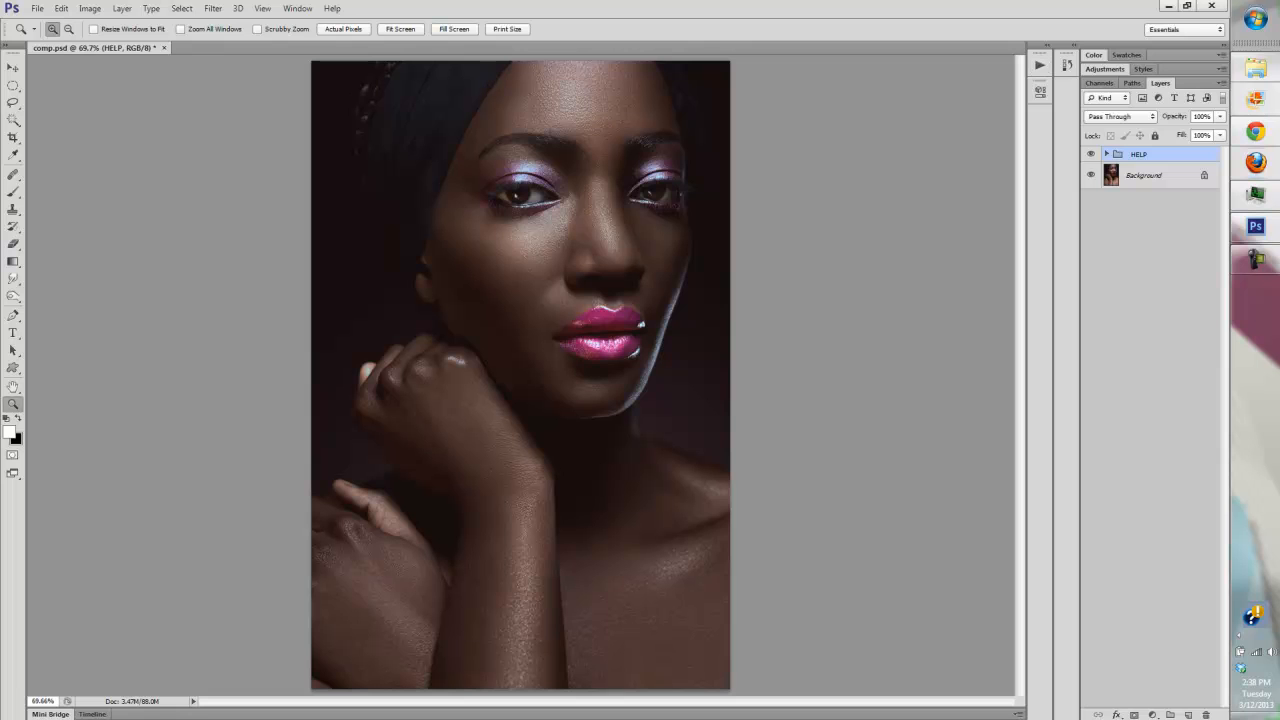
Hide and show the HELP group repeatedly to compare the portrait before and after retouching
key("ctrl+comma")
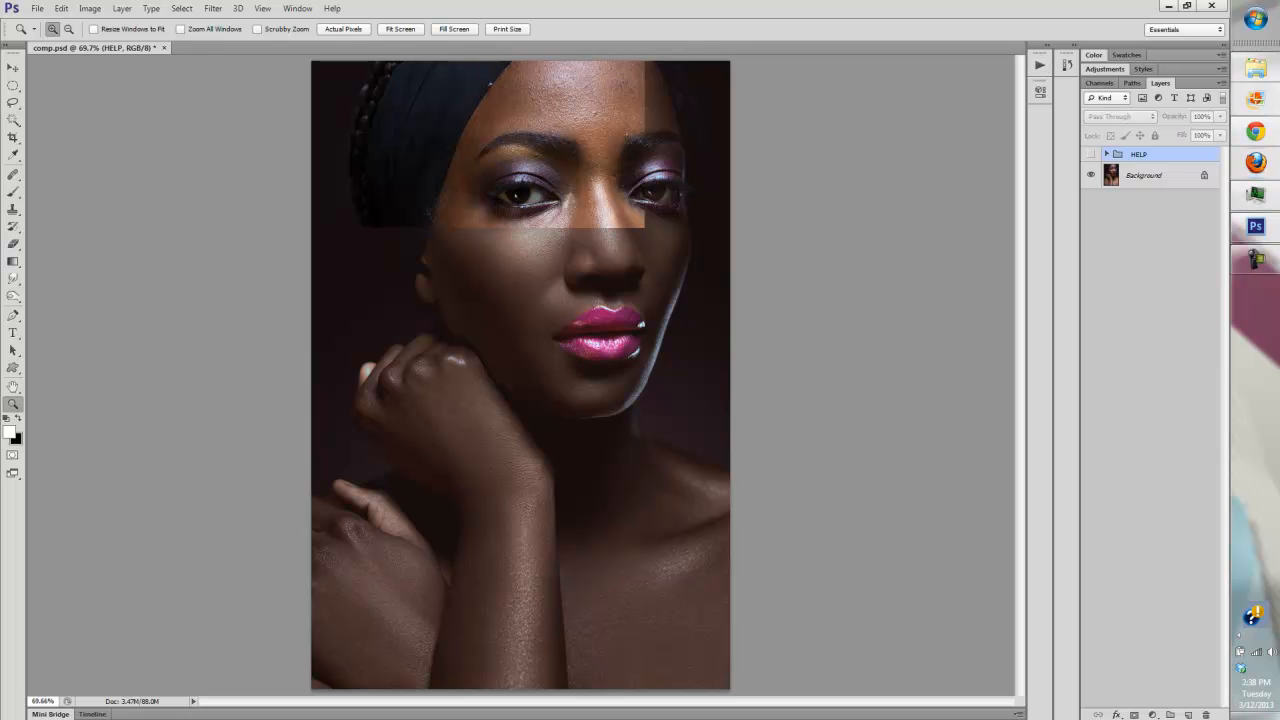
key("ctrl+comma")
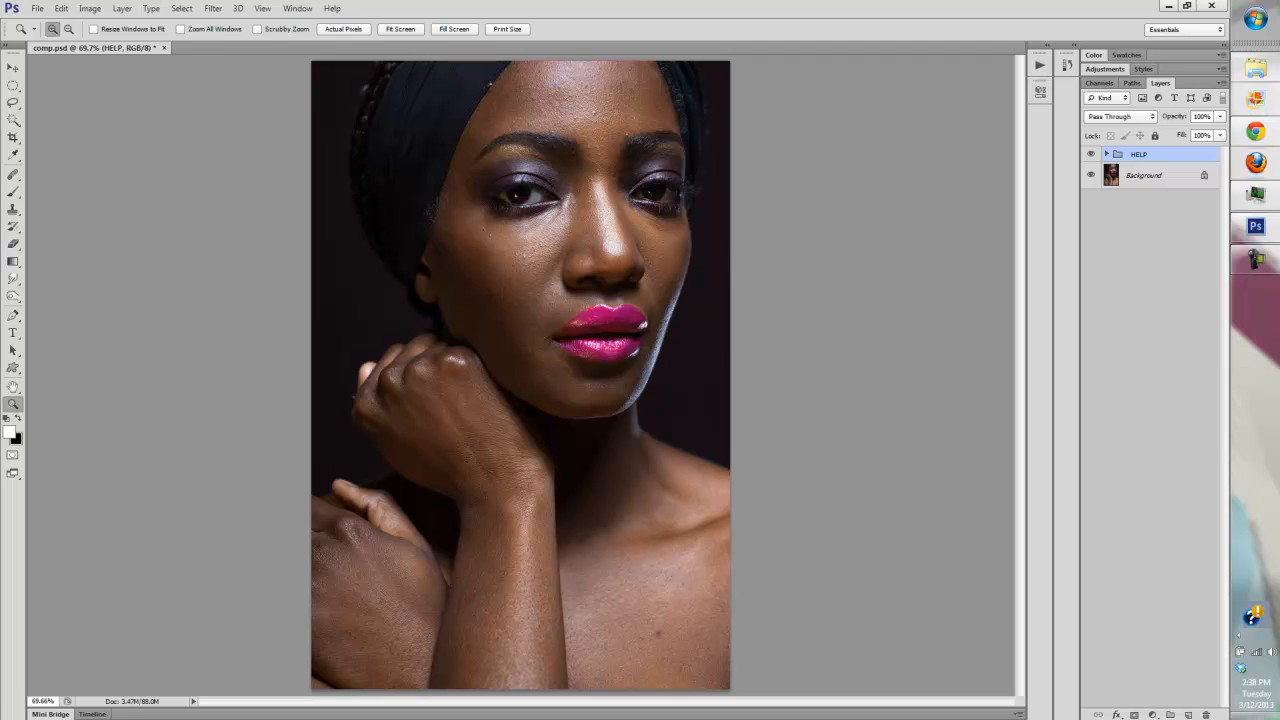
key("ctrl+comma")
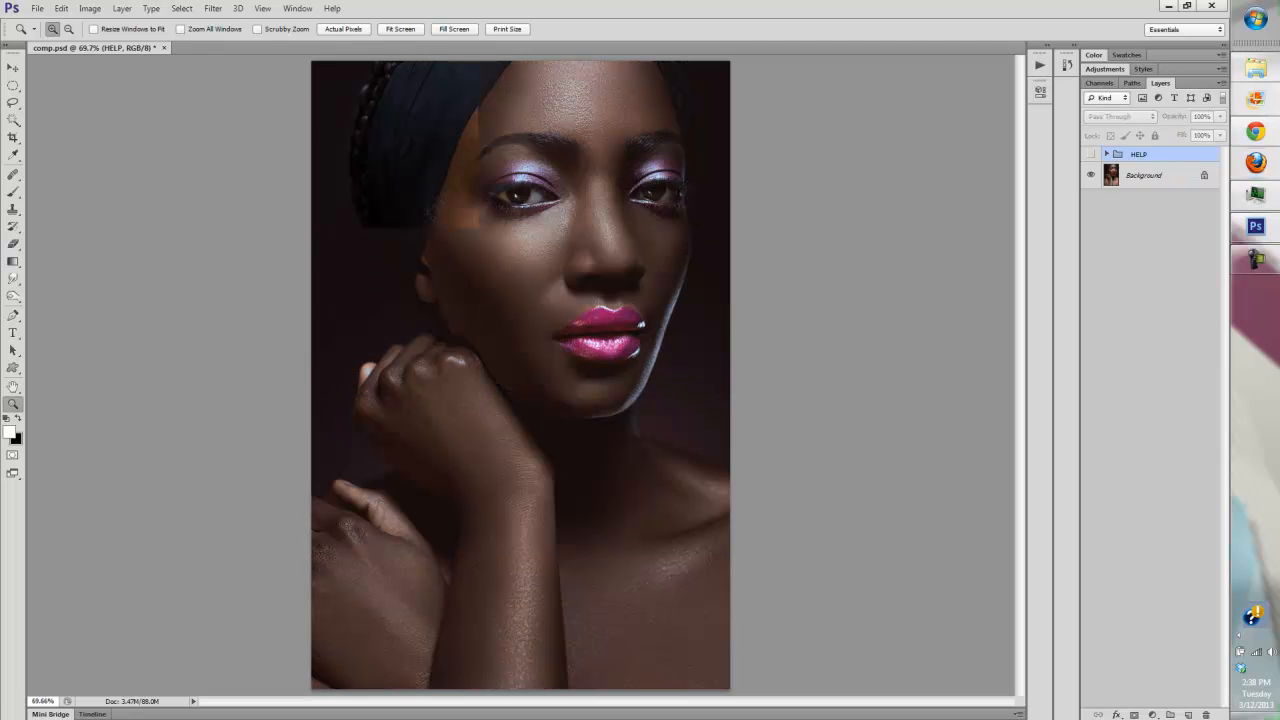
key("ctrl+comma")
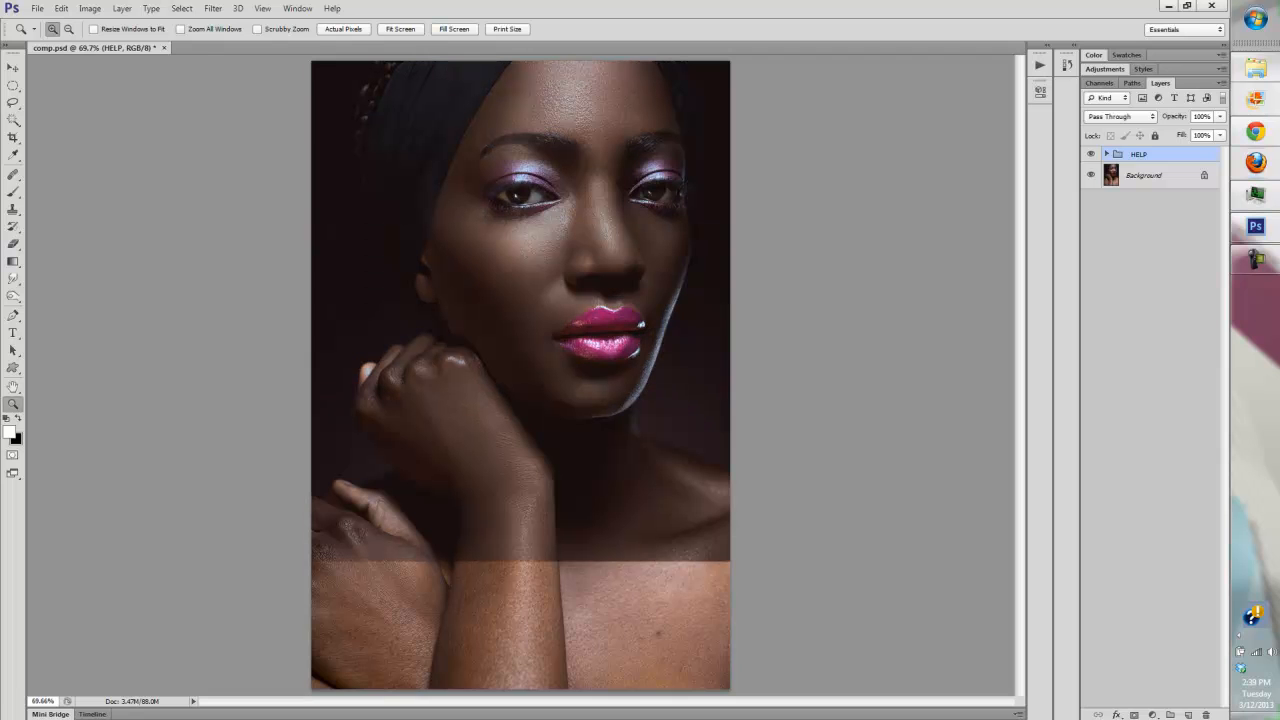
key("ctrl+comma")
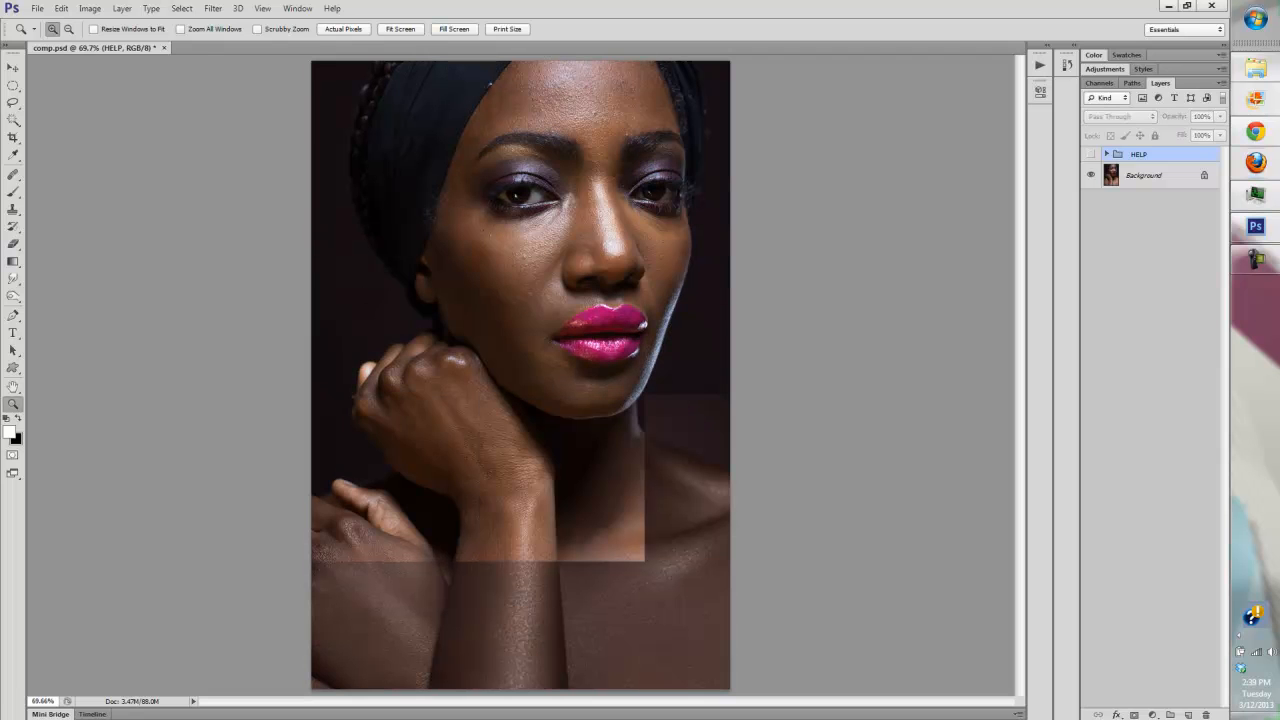
Examine the unretouched skin on the cheek, forehead, hand and shoulders close up and at 100% with the HELP group hidden
left_click_drag(455, 237, 607, 372)
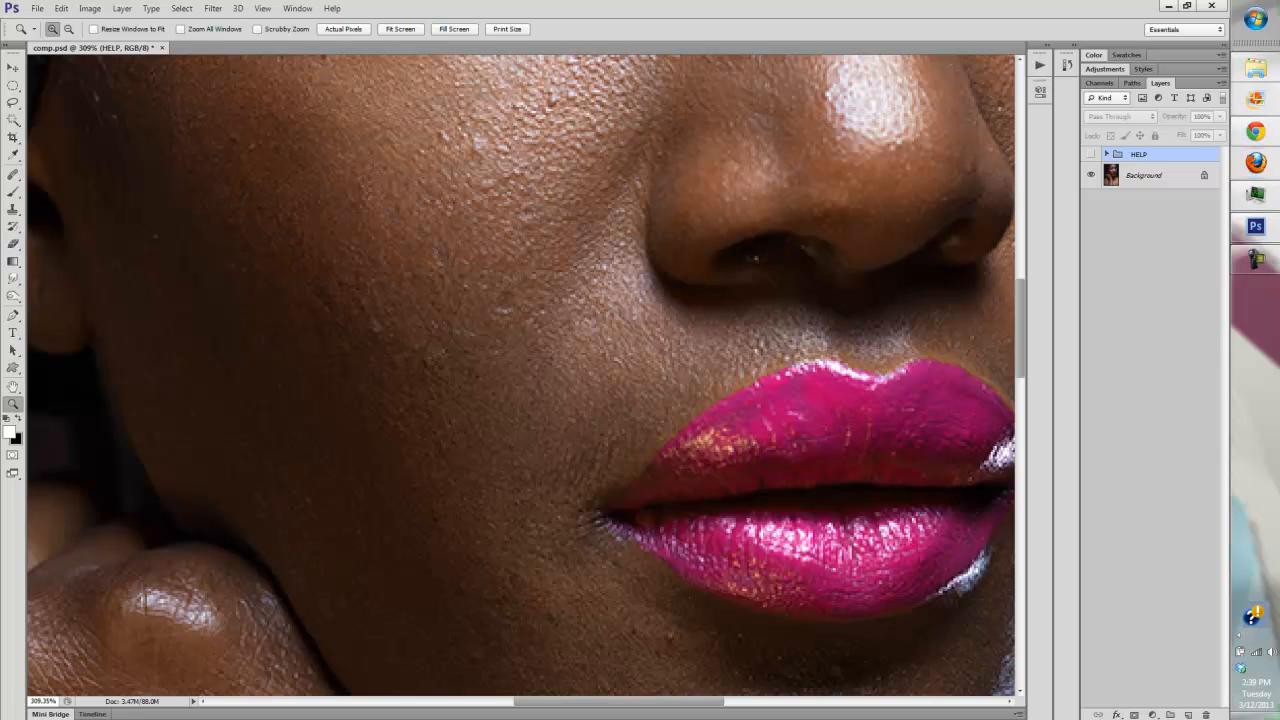
scroll(520, 375, "up", 3)
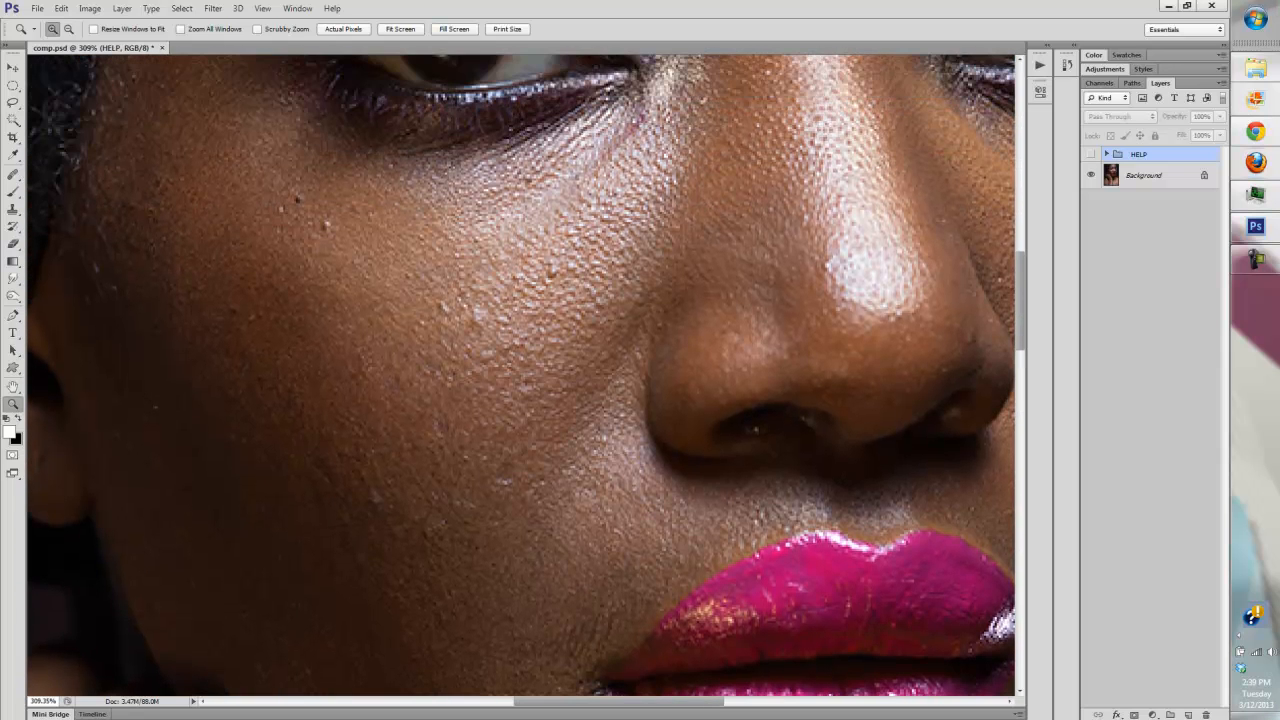
left_click(343, 29)
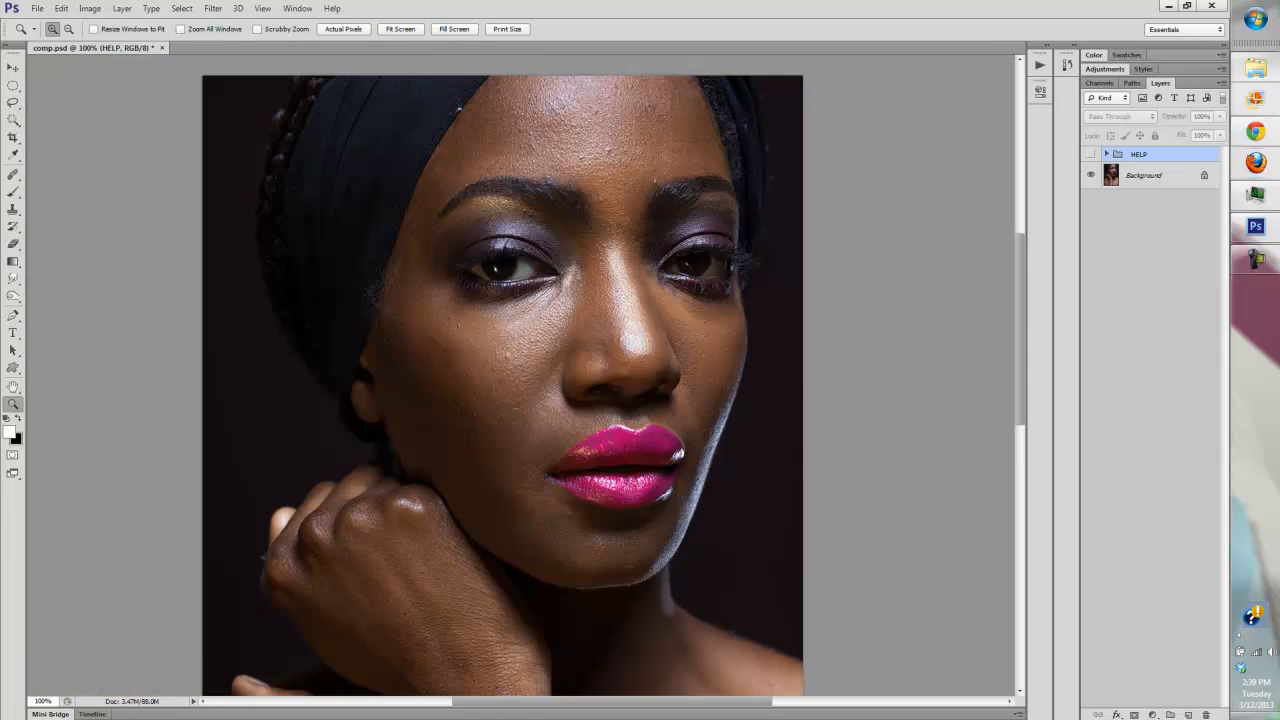
left_click_drag(563, 110, 611, 134)
left_click(343, 29)
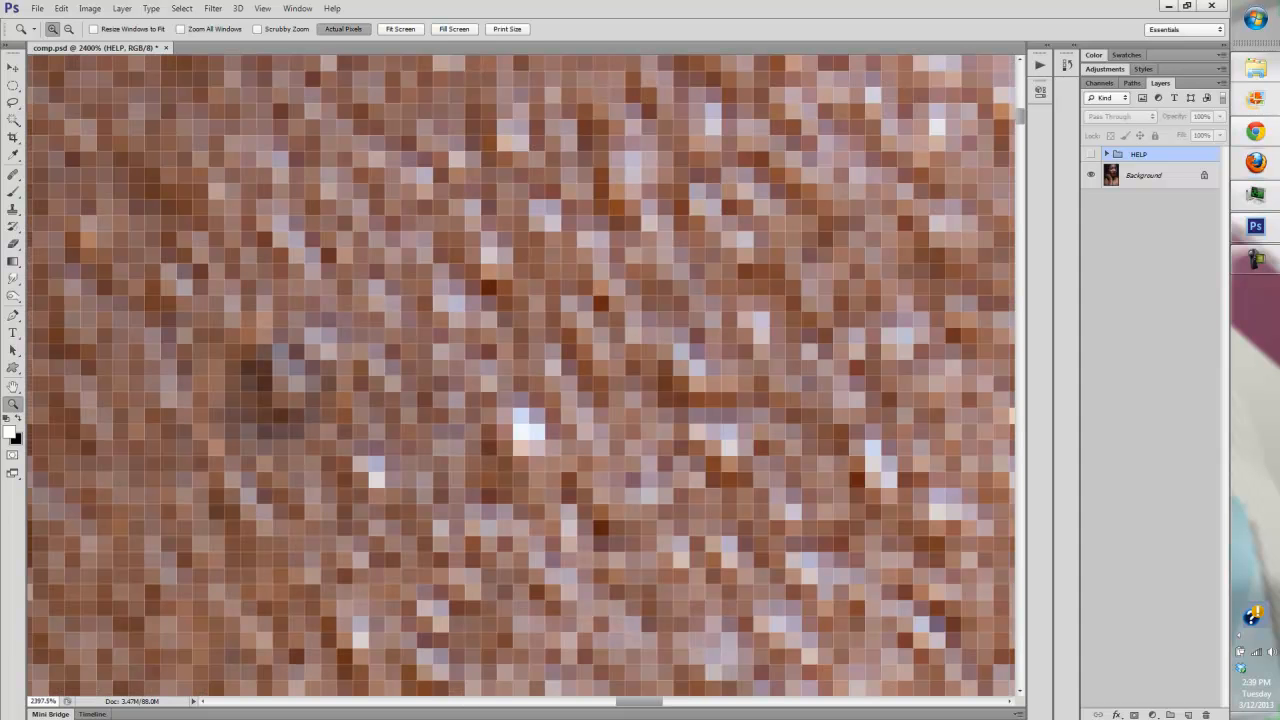
scroll(493, 375, "down", 10)
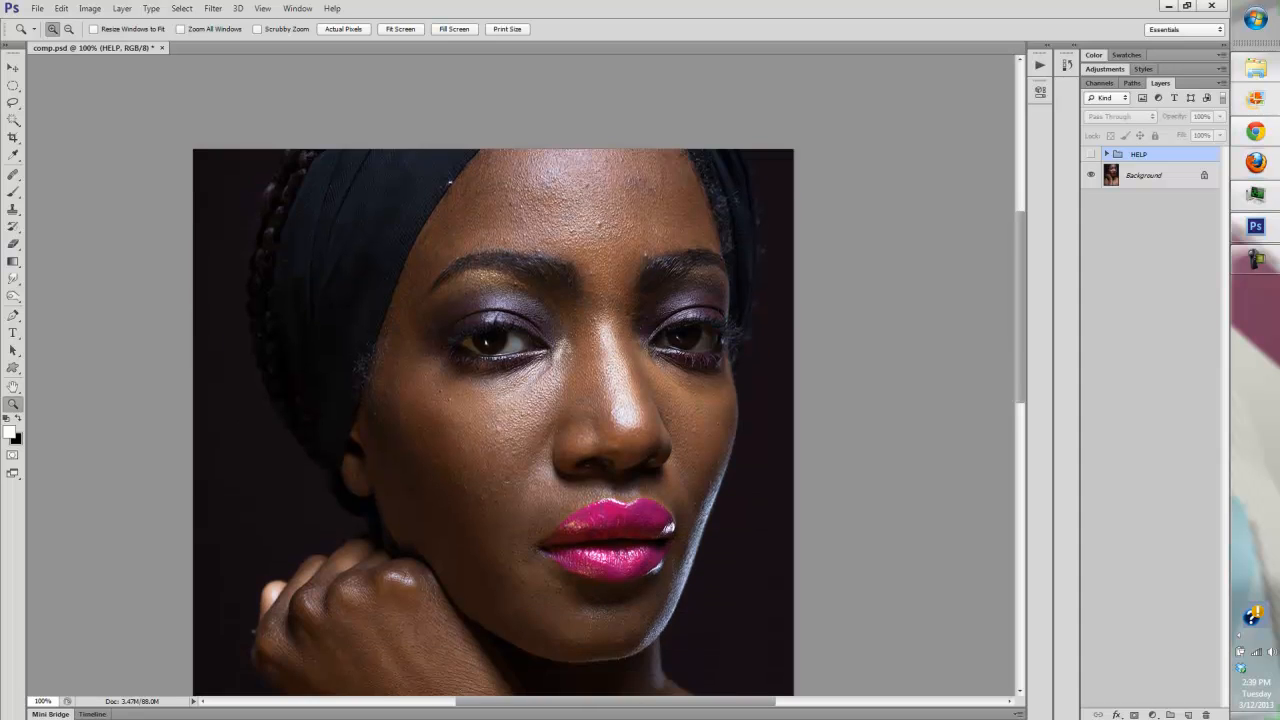
scroll(493, 375, "down", 6)
scroll(493, 375, "up", 5)
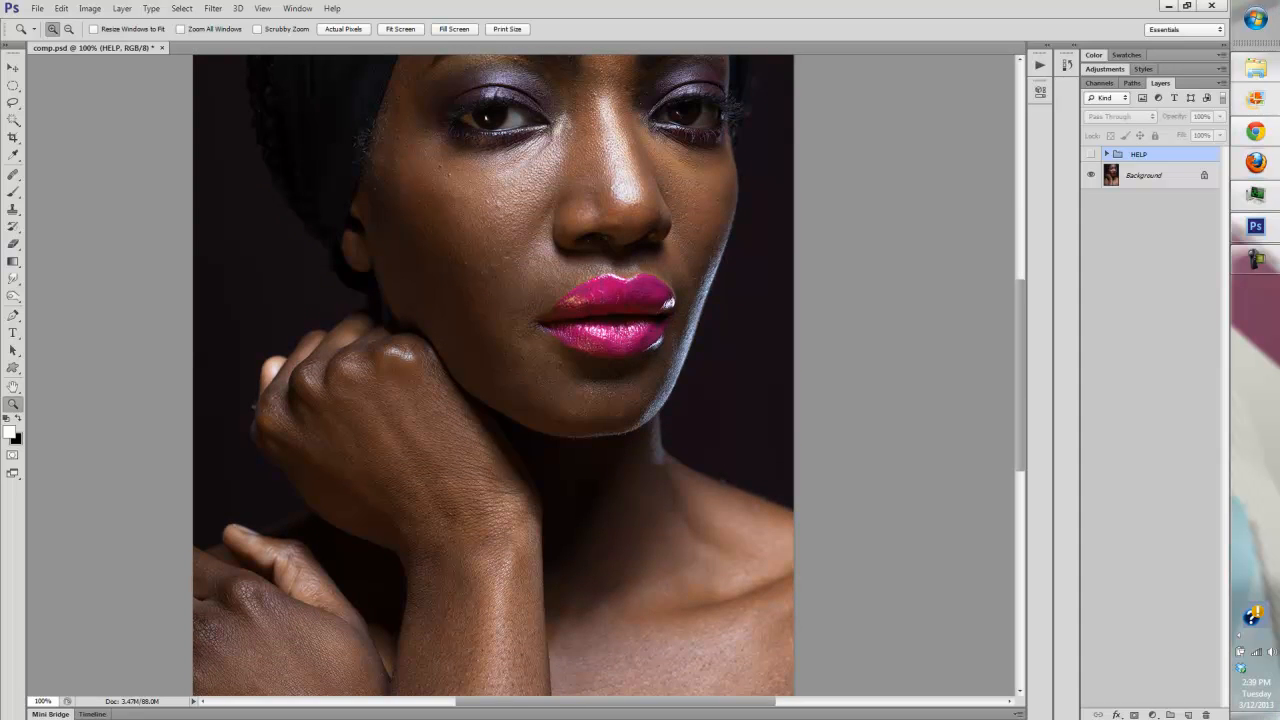
Turn the HELP group back on and compare the whole portrait with and without the retouching
left_click(1091, 154)
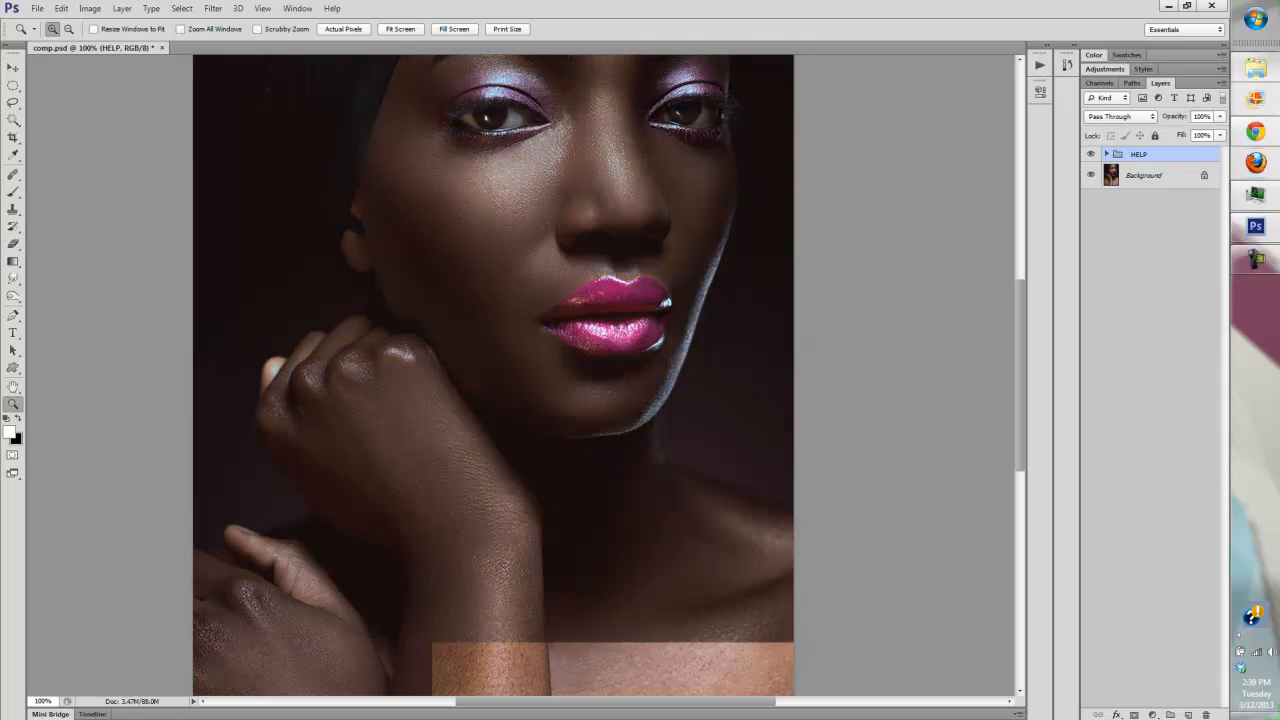
left_click(400, 28)
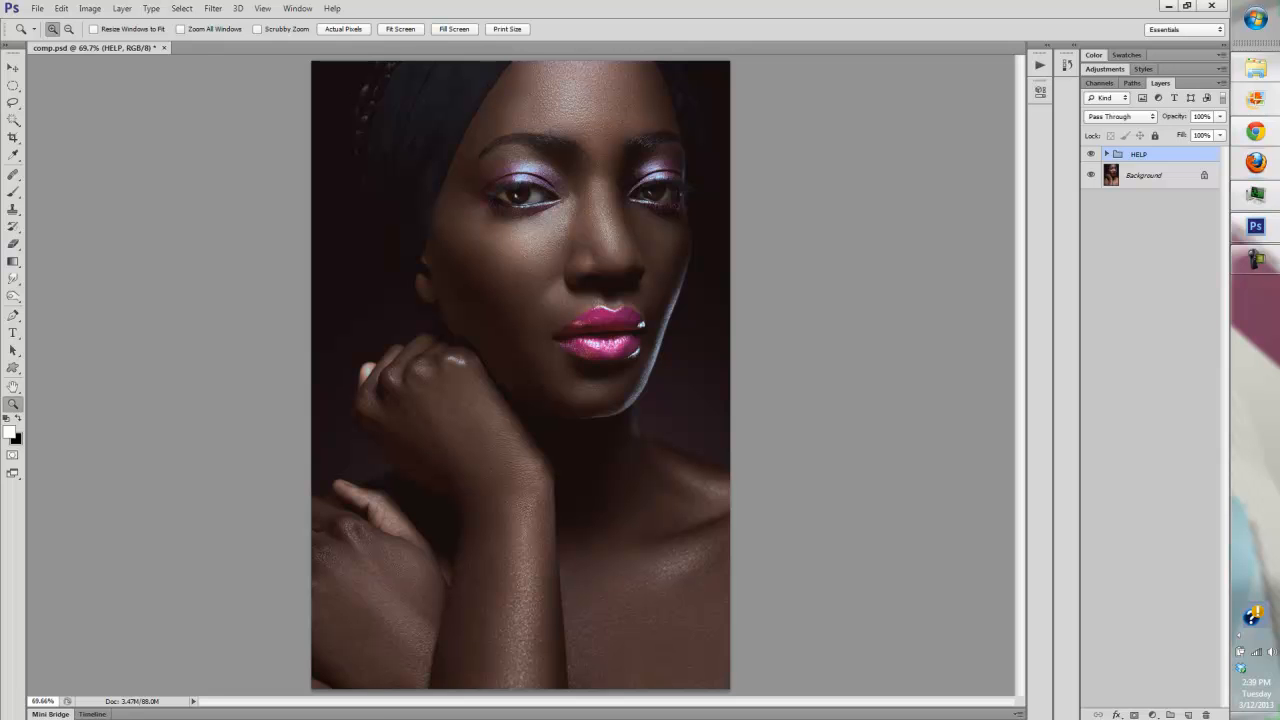
left_click(1091, 154)
left_click(1091, 154)
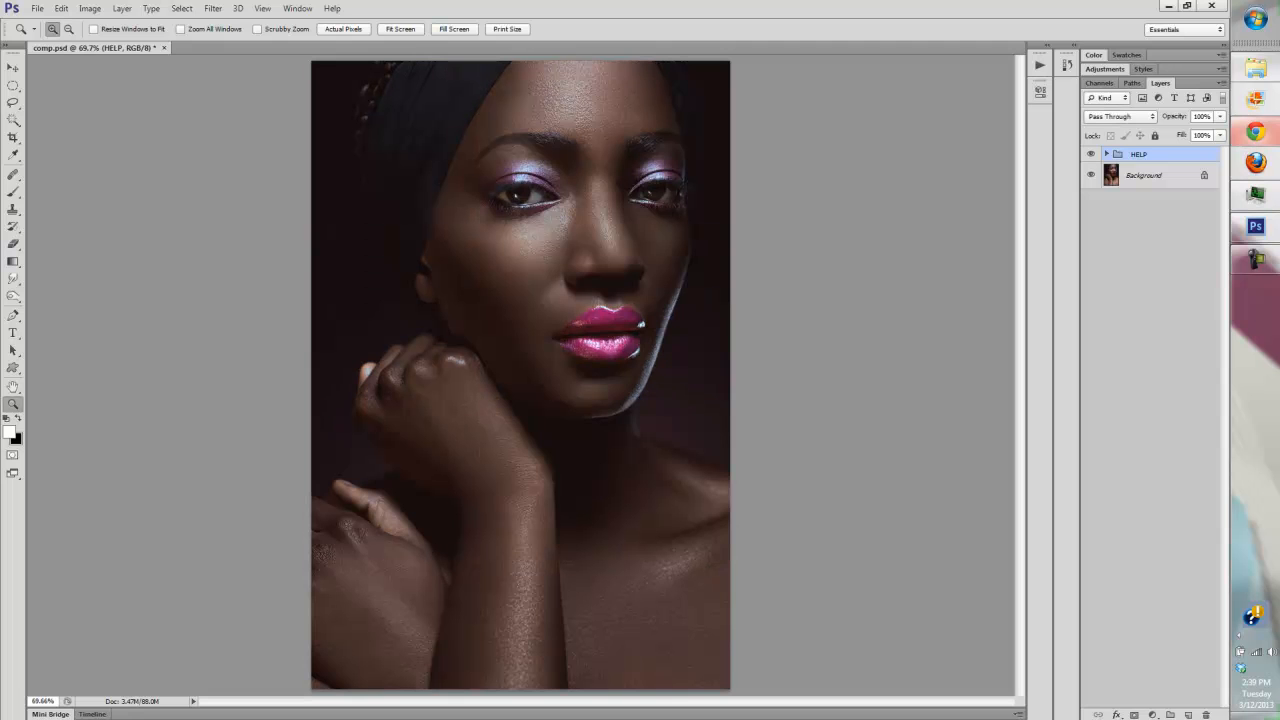
Switch to Chrome, open the retoucher's Facebook page from the High End Retouching group and look through its posts
left_click(1256, 131)
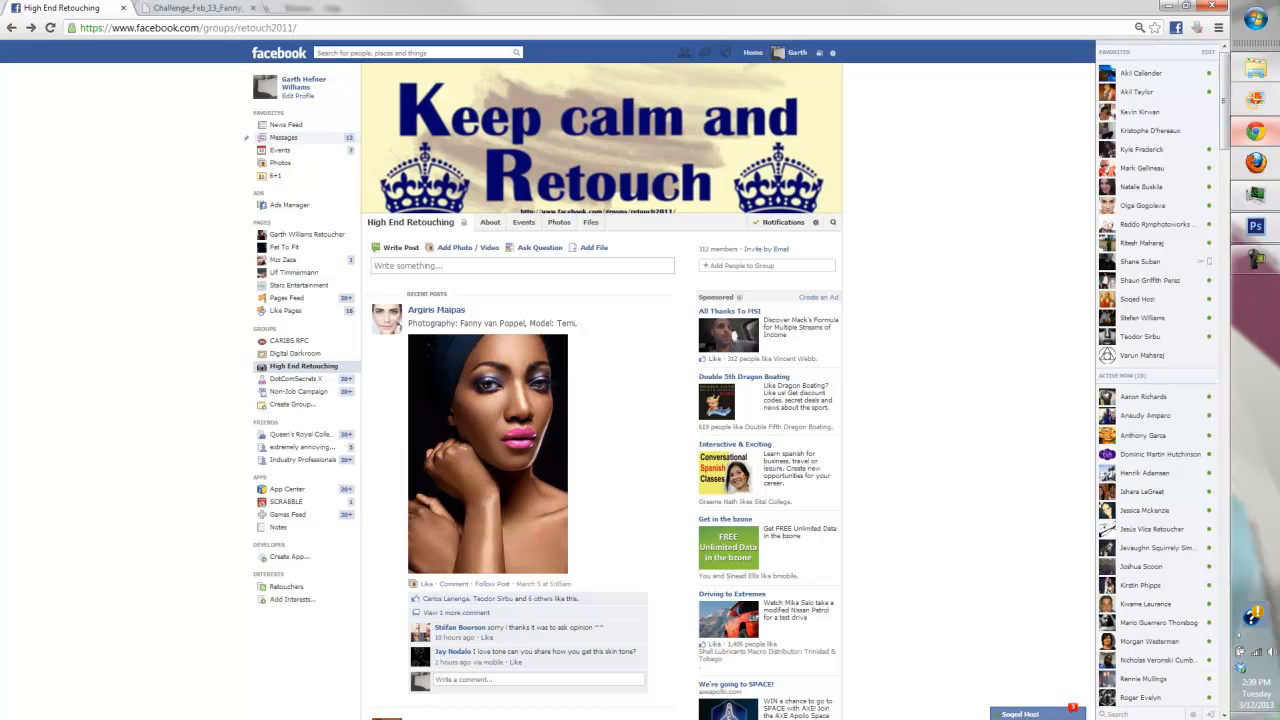
left_click(300, 236)
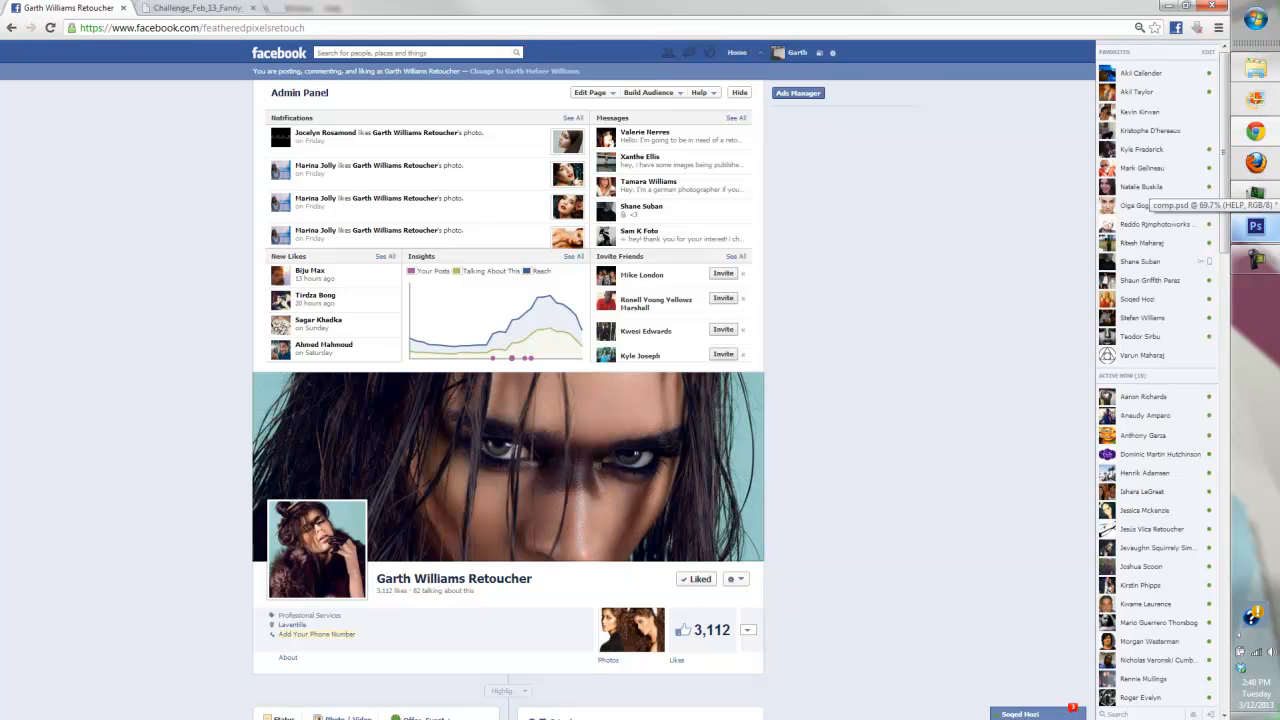
scroll(508, 400, "down", 7)
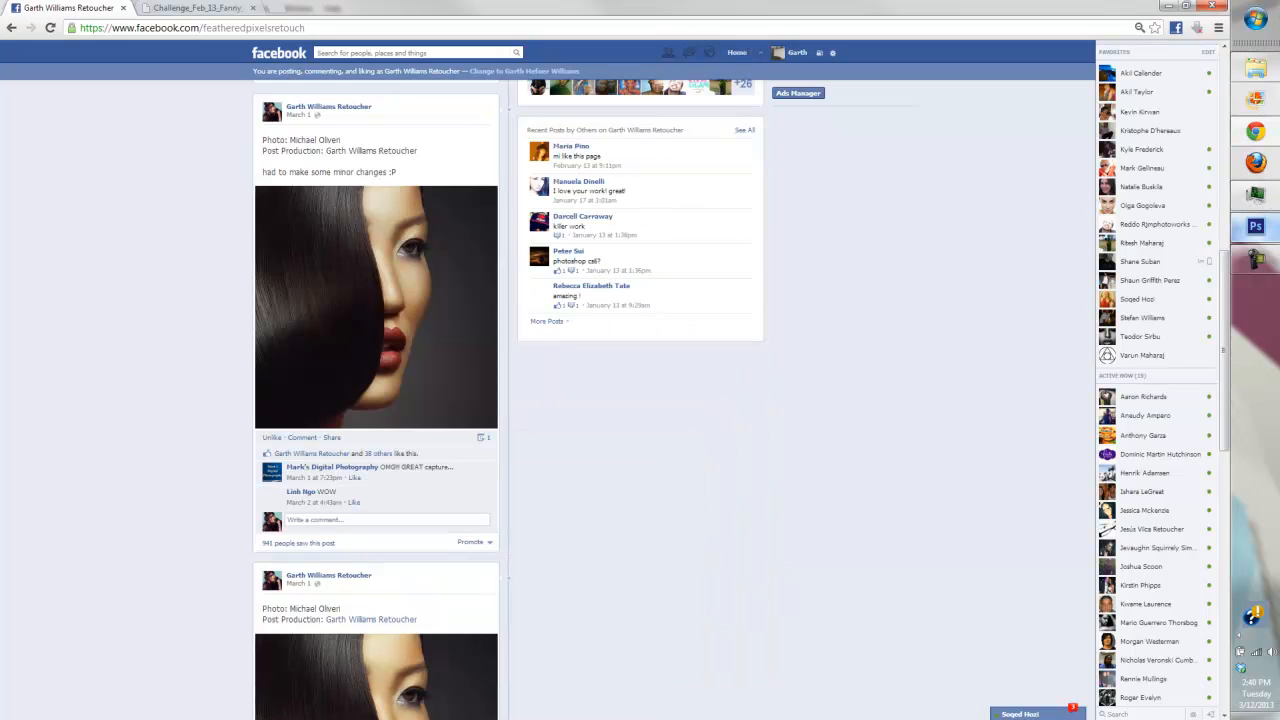
scroll(508, 400, "up", 1)
scroll(508, 400, "down", 1)
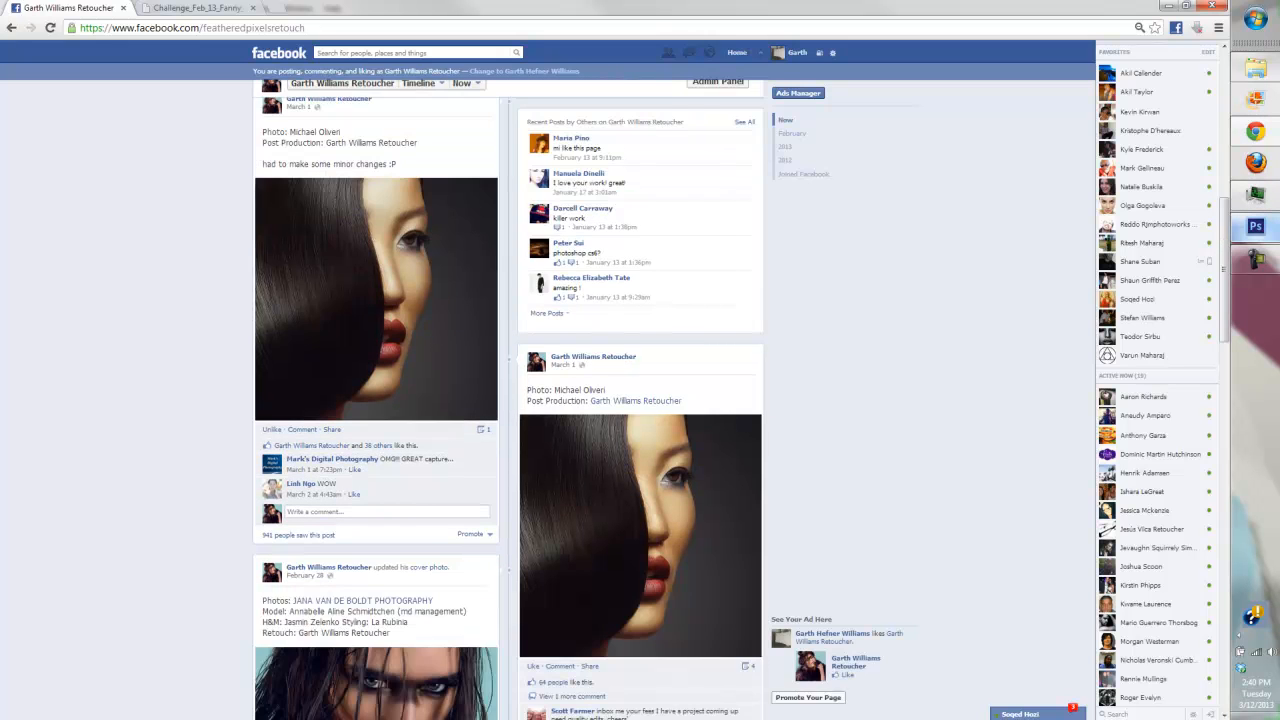
scroll(508, 400, "up", 5)
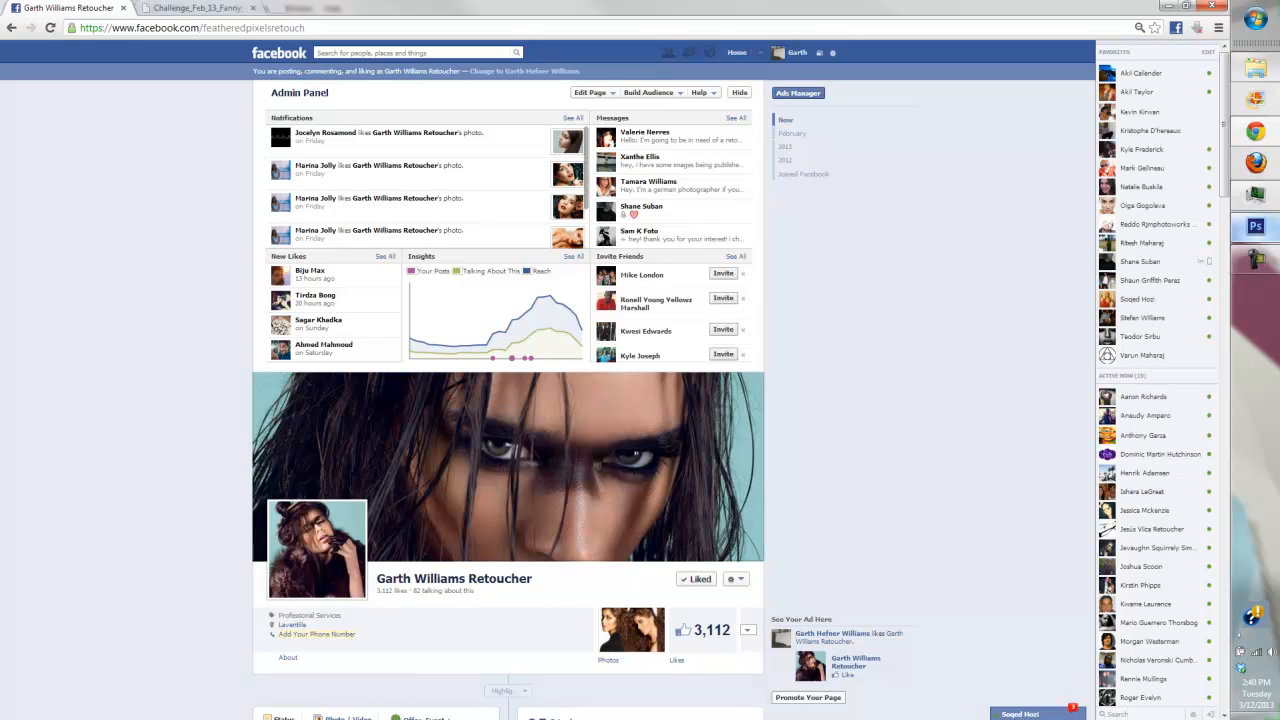
scroll(508, 400, "down", 4)
scroll(508, 400, "up", 4)
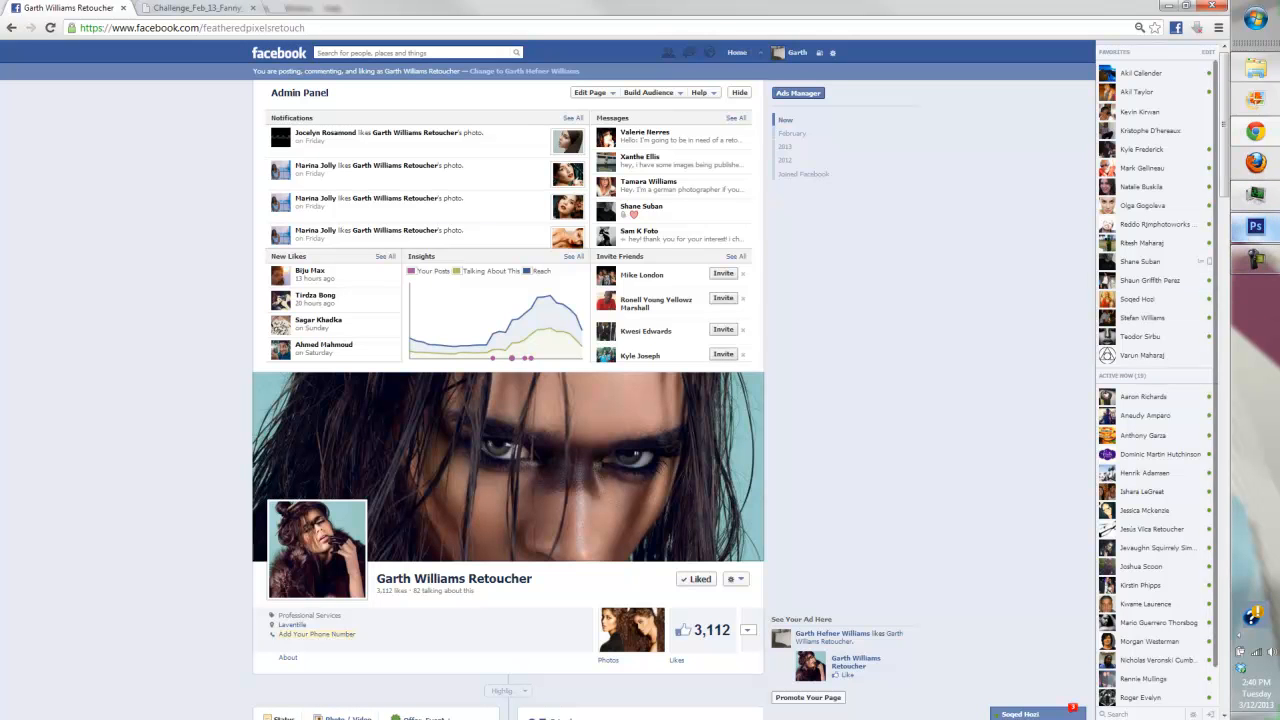
Switch back to Photoshop and hide and show the HELP group twice to compare the original and retouched portrait
left_click(1254, 227)
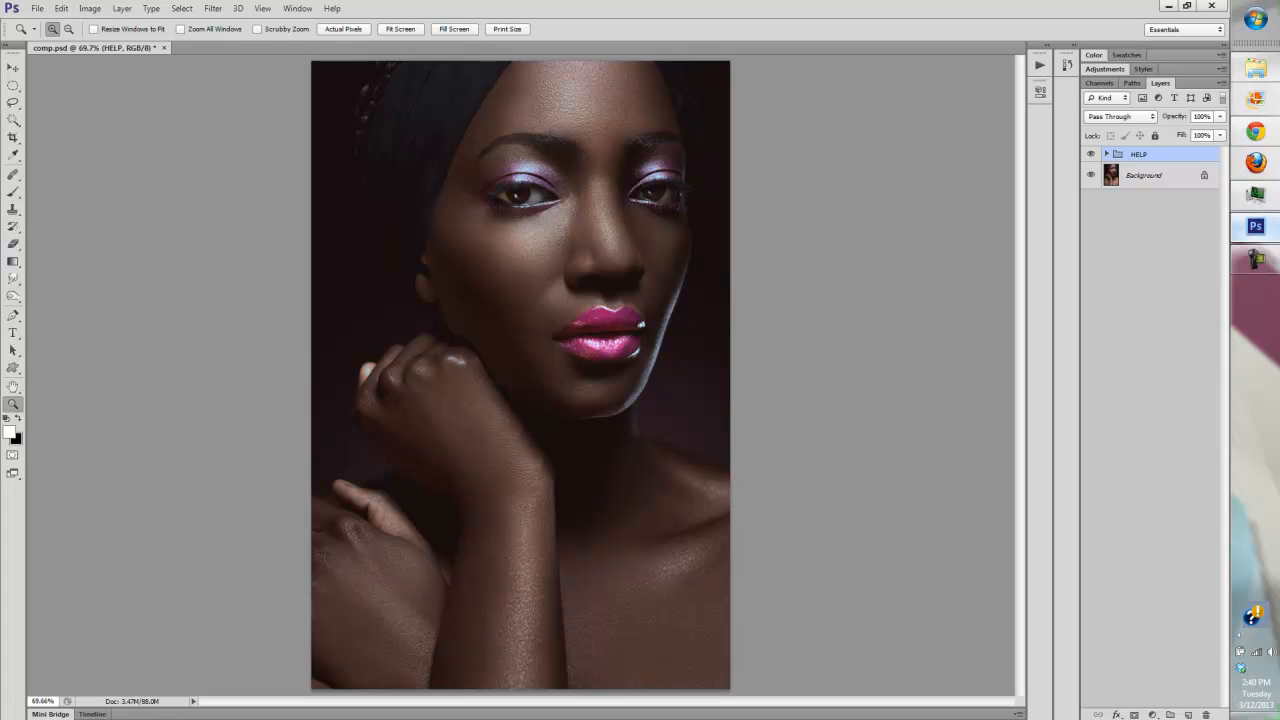
key("ctrl+comma")
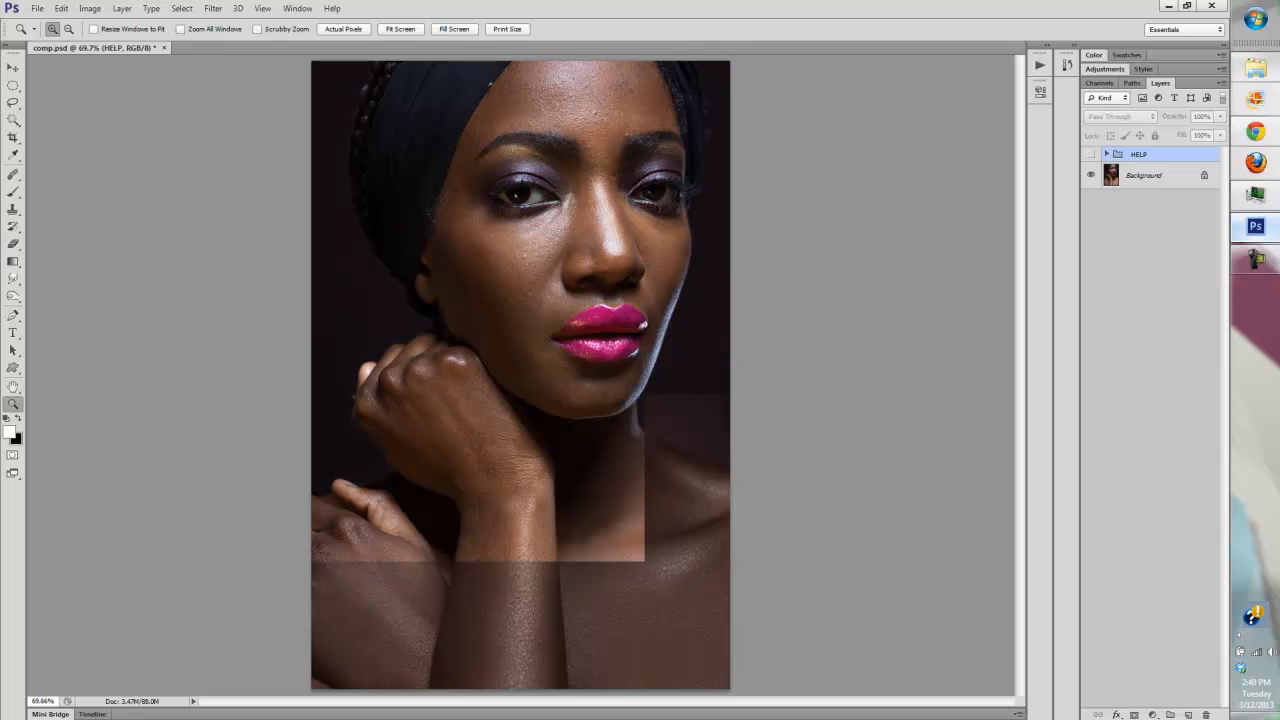
key("ctrl+comma")
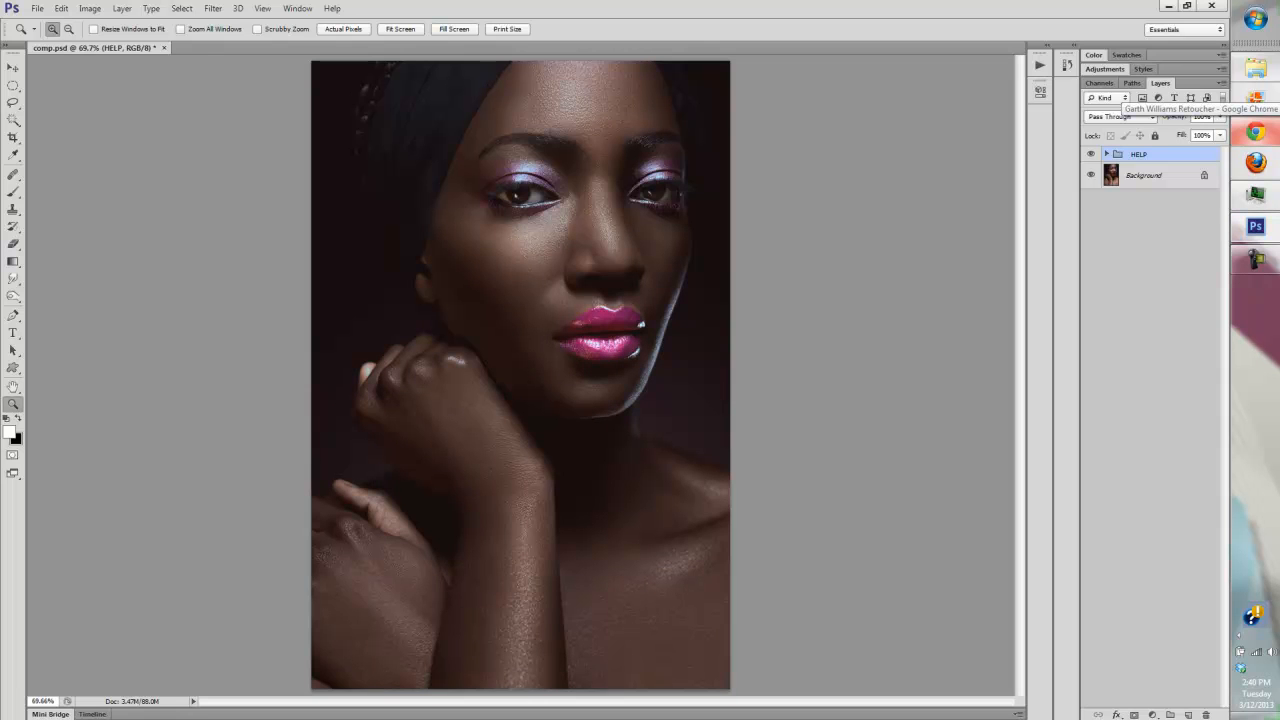
key("ctrl+comma")
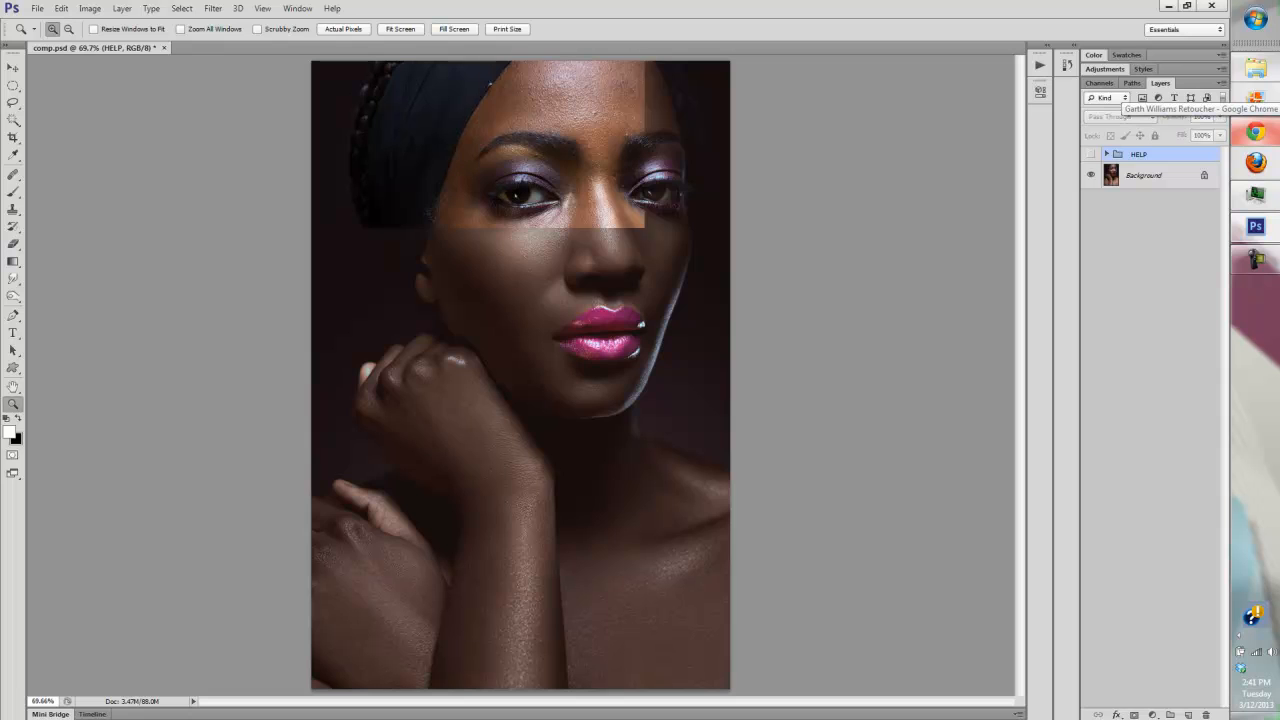
key("ctrl+comma")
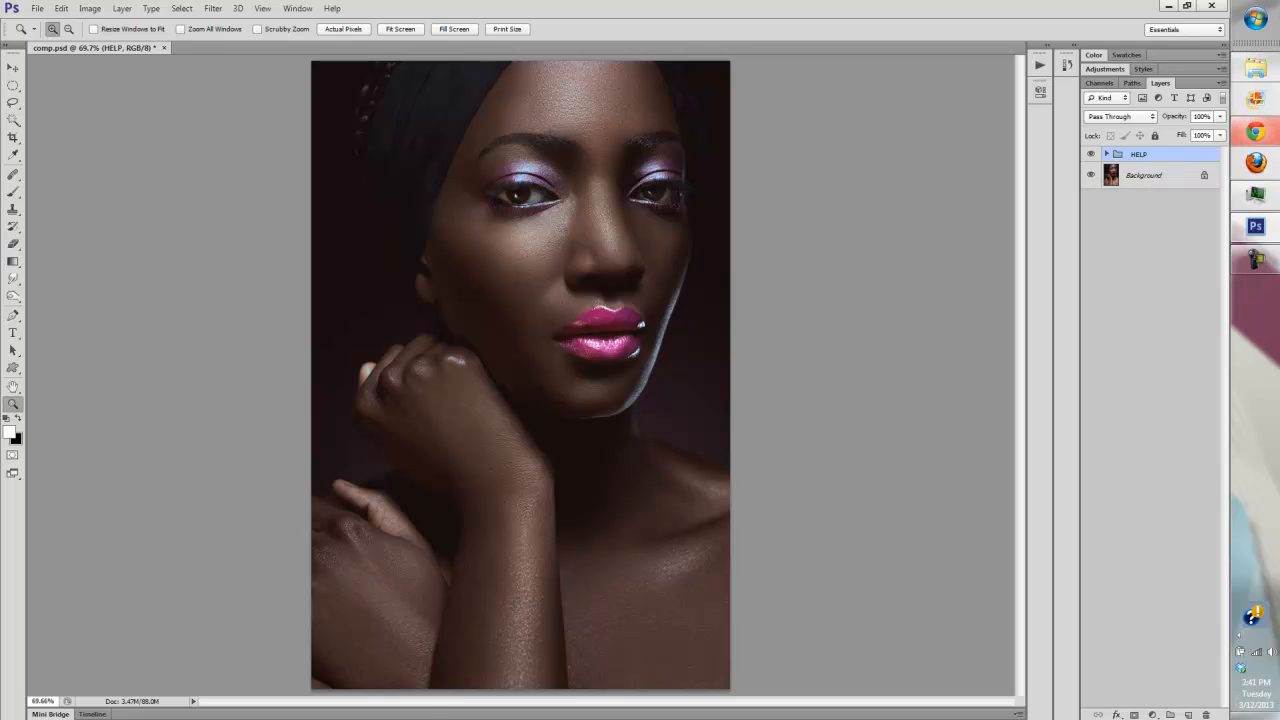
Switch to Chrome to view the Facebook home feed, and return to the retouched portrait in Photoshop
left_click(1256, 131)
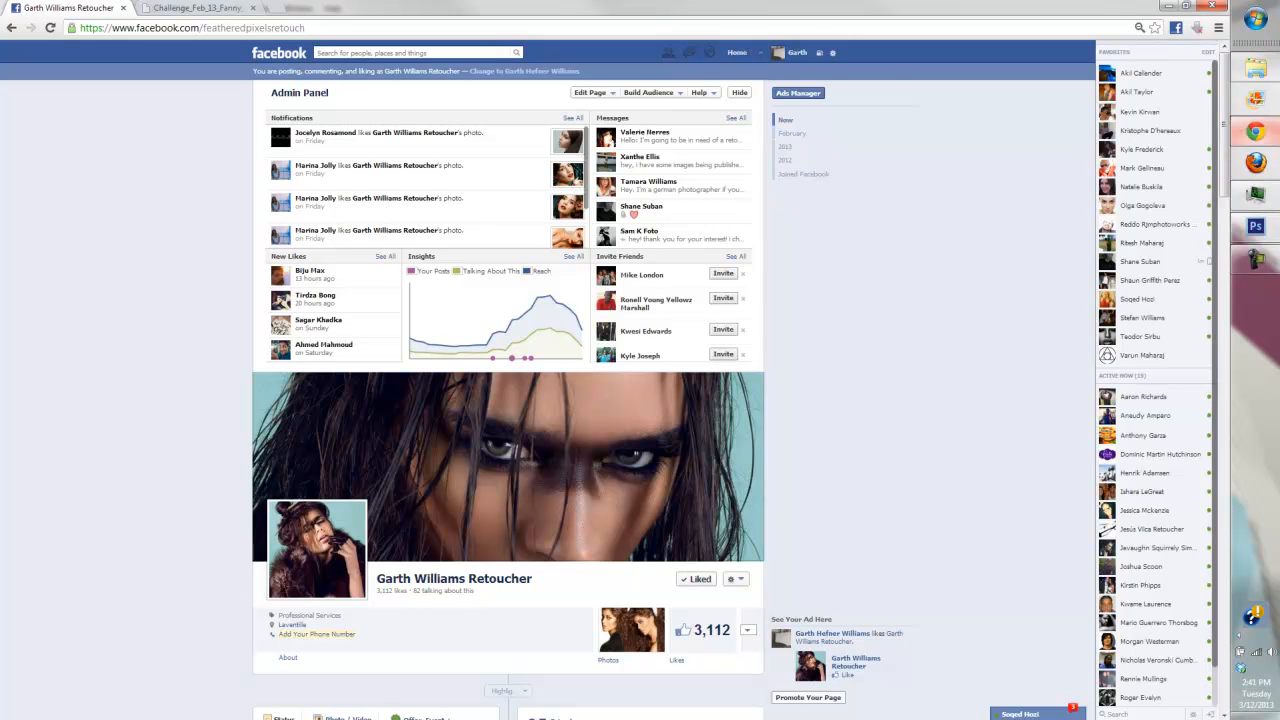
left_click(737, 52)
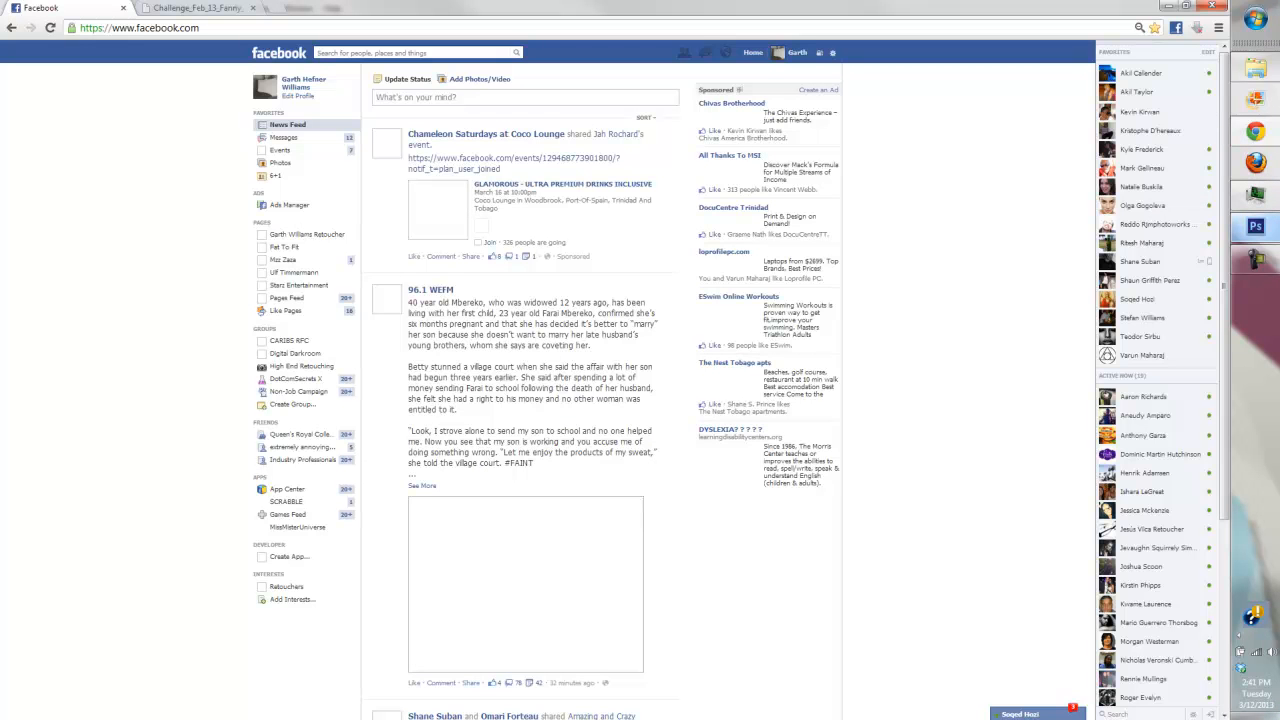
left_click(1256, 226)
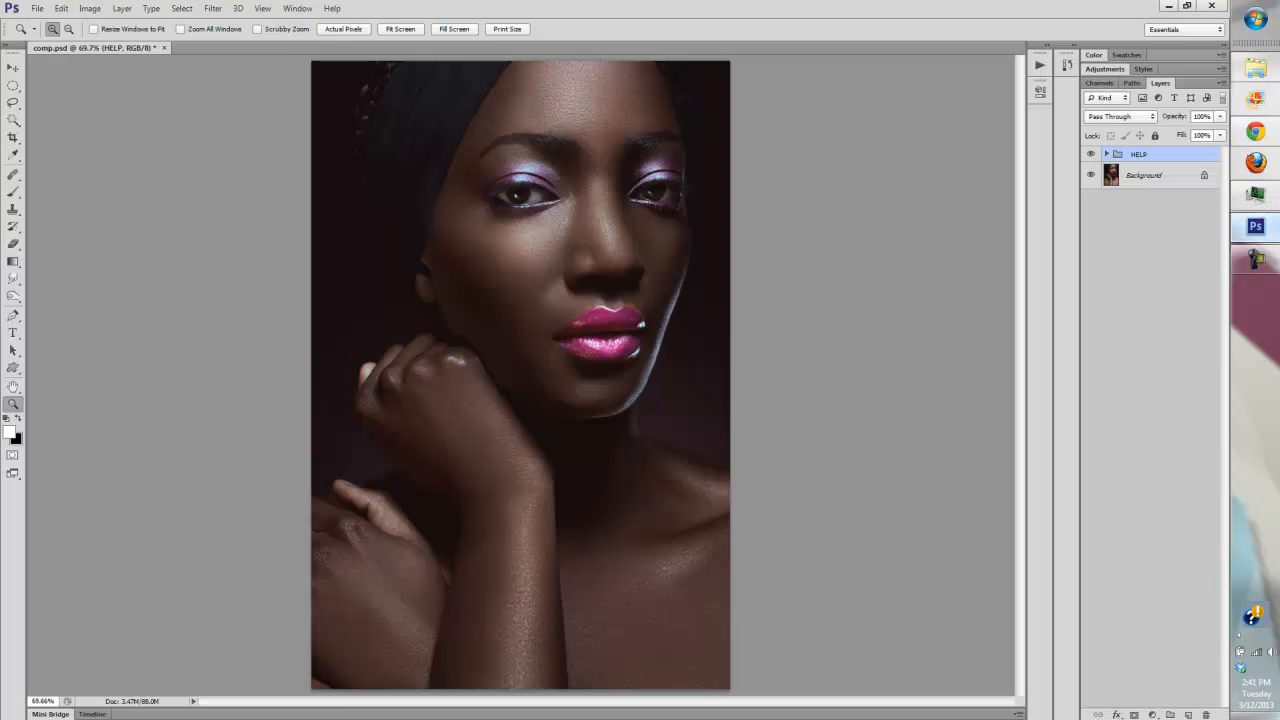